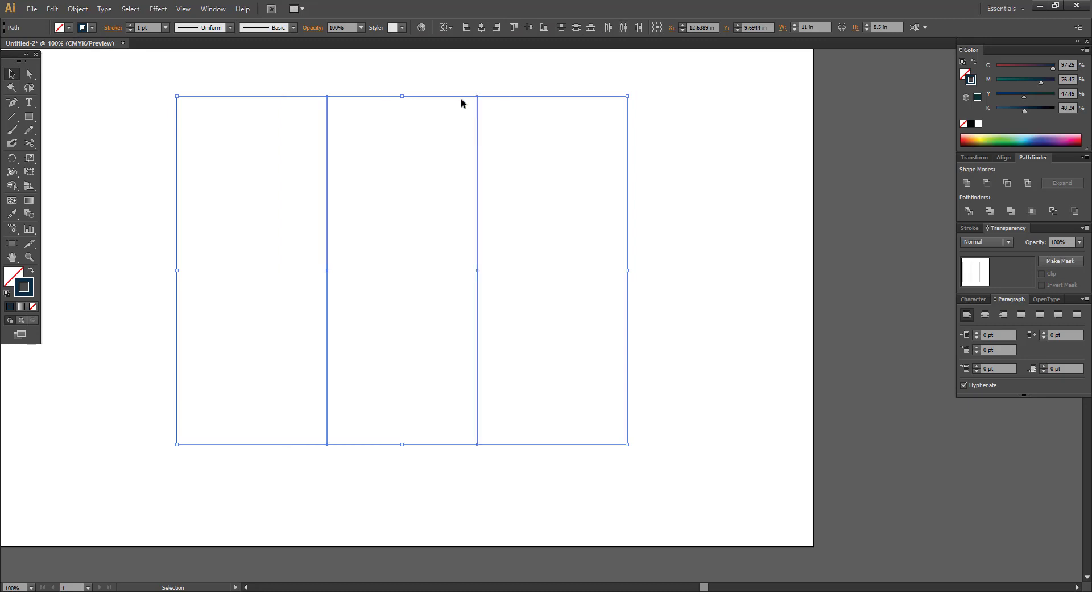
- Draw a 45-degree diagonal line across the upper-left corner of the first panel, overshooting both outline edges
left_click(461, 103)
left_click_drag(461, 102, 478, 172)
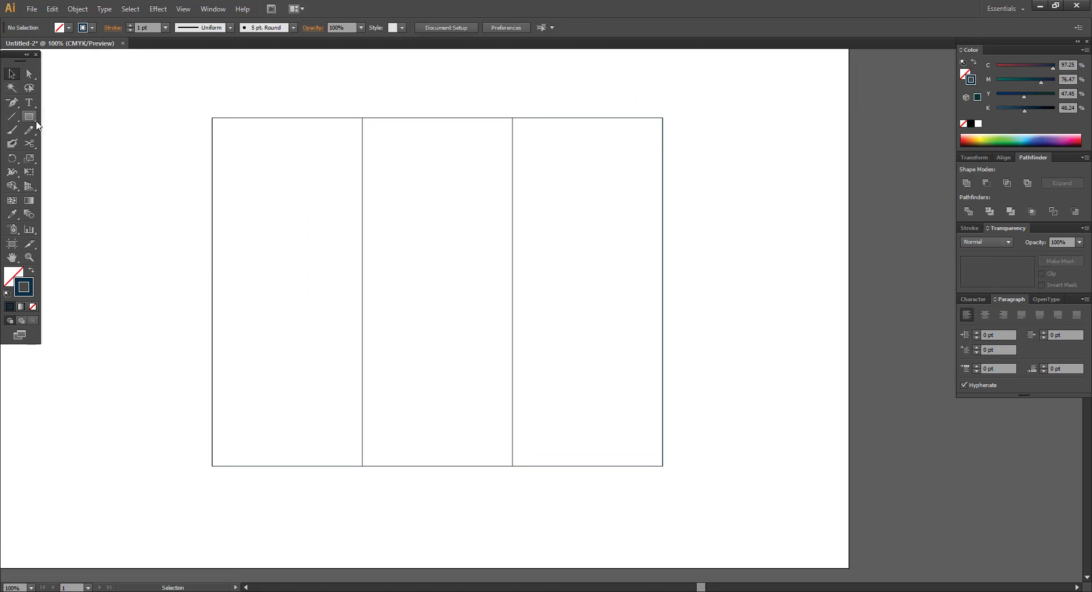
key("backslash")
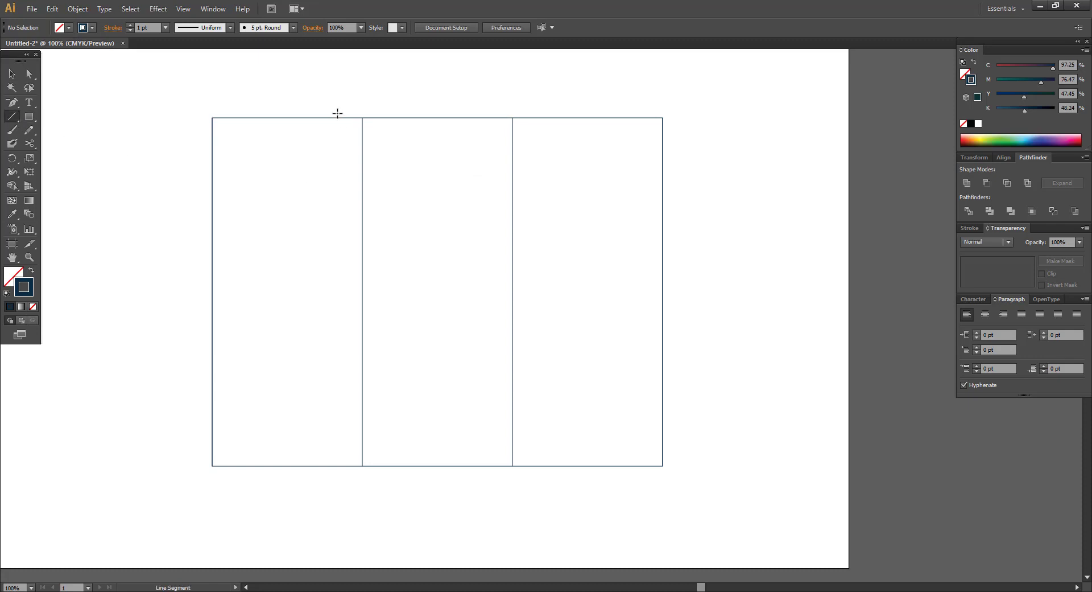
mouse_move(353, 110)
left_mouse_down()
mouse_move(173, 248)
mouse_move(193, 270)
left_mouse_up()
key("v")
left_click_drag(266, 128, 228, 106)
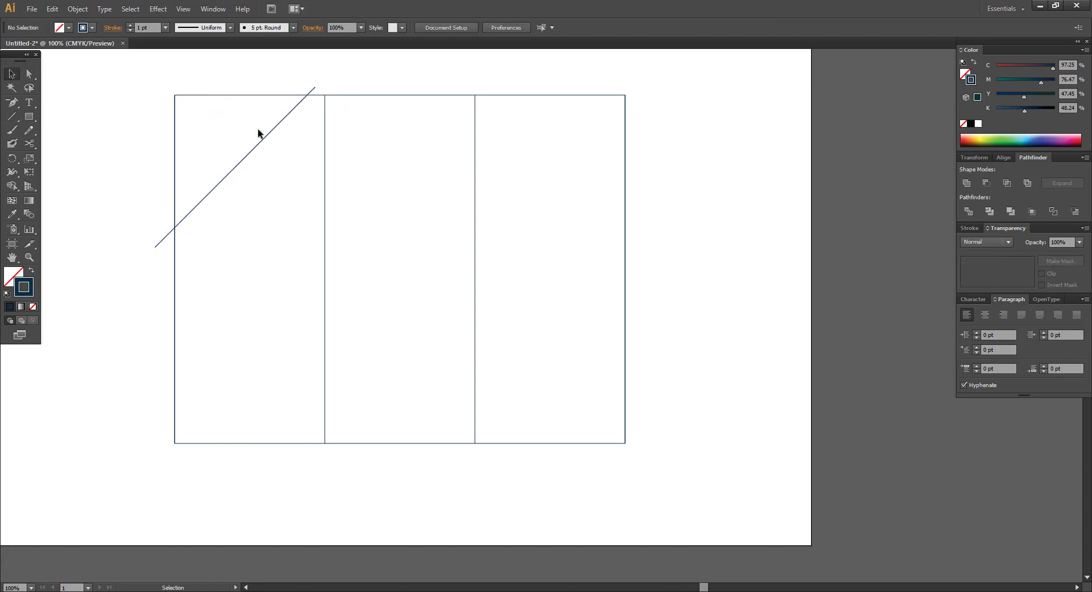
- Duplicate the diagonal toward the lower right and lengthen the copy to about 6.47 in wide and high, past the layout's edges
left_click_drag(267, 137, 312, 182)
left_click_drag(360, 132, 424, 68)
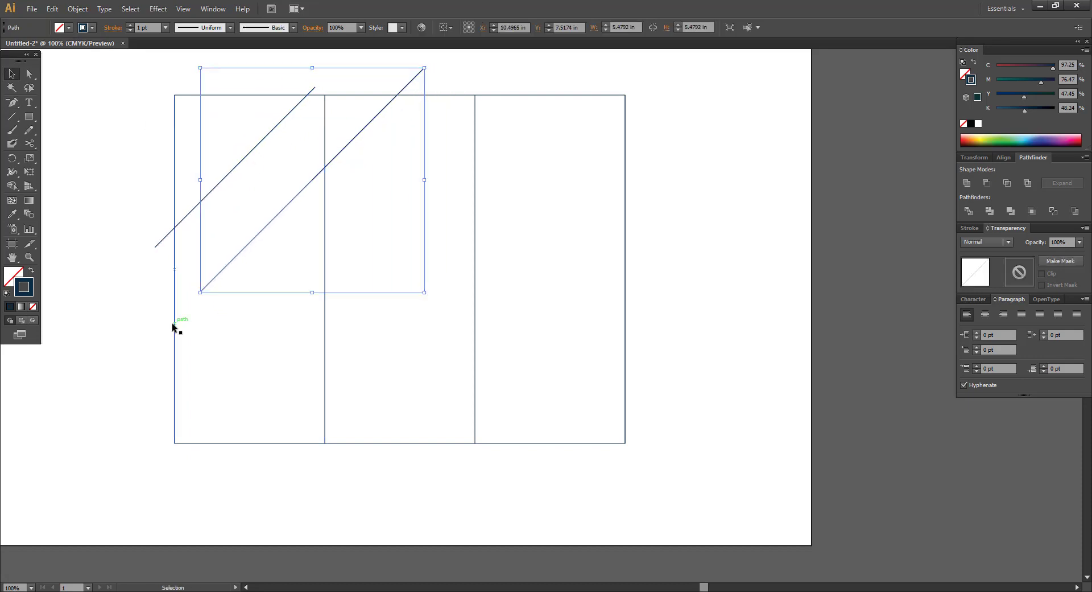
left_click_drag(200, 292, 183, 315)
left_click(165, 302)
key("space")
left_click_drag(210, 285, 198, 272)
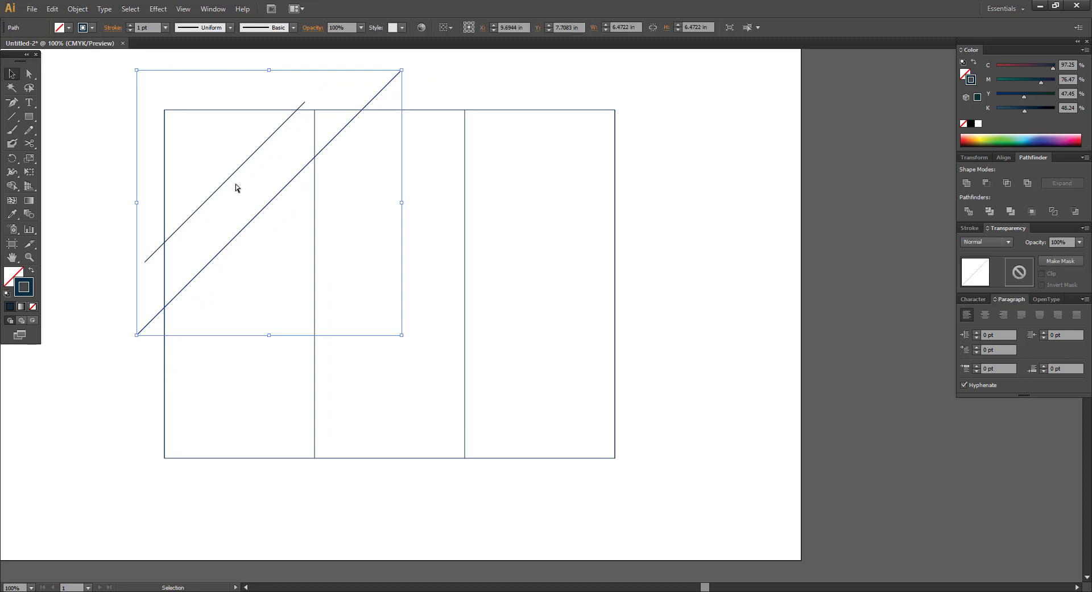
- Place a closely spaced parallel copy of the long diagonal on its upper-left side
key("ctrl+plus")
key("space")
left_click_drag(505, 338, 308, 259)
left_click_drag(290, 190, 260, 172)
left_click(216, 183)
key("space")
left_click_drag(275, 220, 296, 240)
key("ctrl+0")
left_click(193, 190)
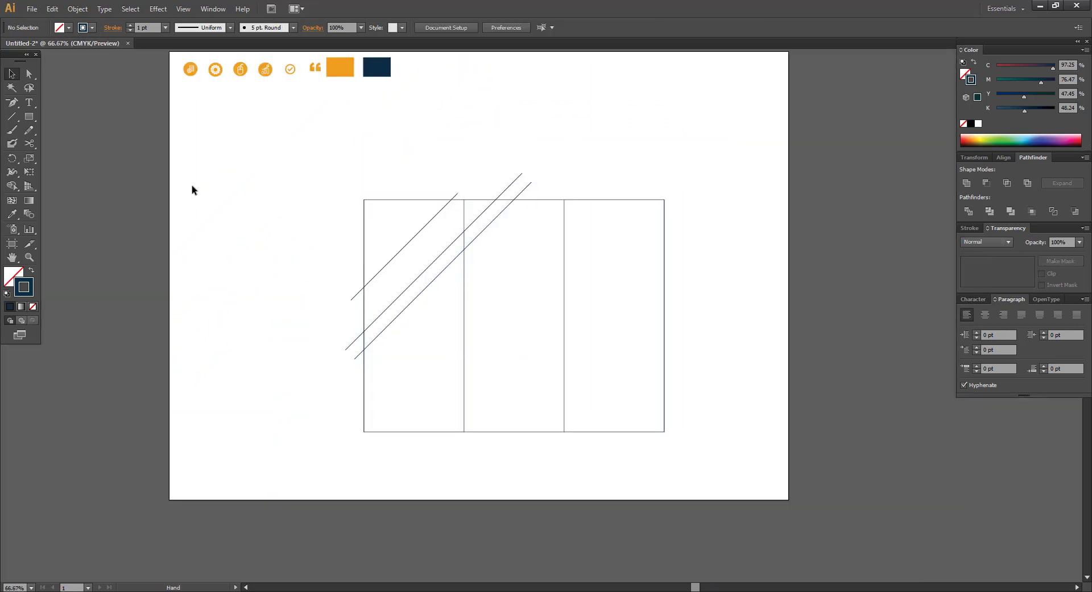
- Copy the short diagonal to the third panel's lower-right corner as two closely spaced parallel lines
left_click_drag(371, 184, 234, 123)
left_click_drag(233, 169, 452, 354)
left_click_drag(473, 343, 449, 301)
left_click_drag(402, 267, 597, 359)
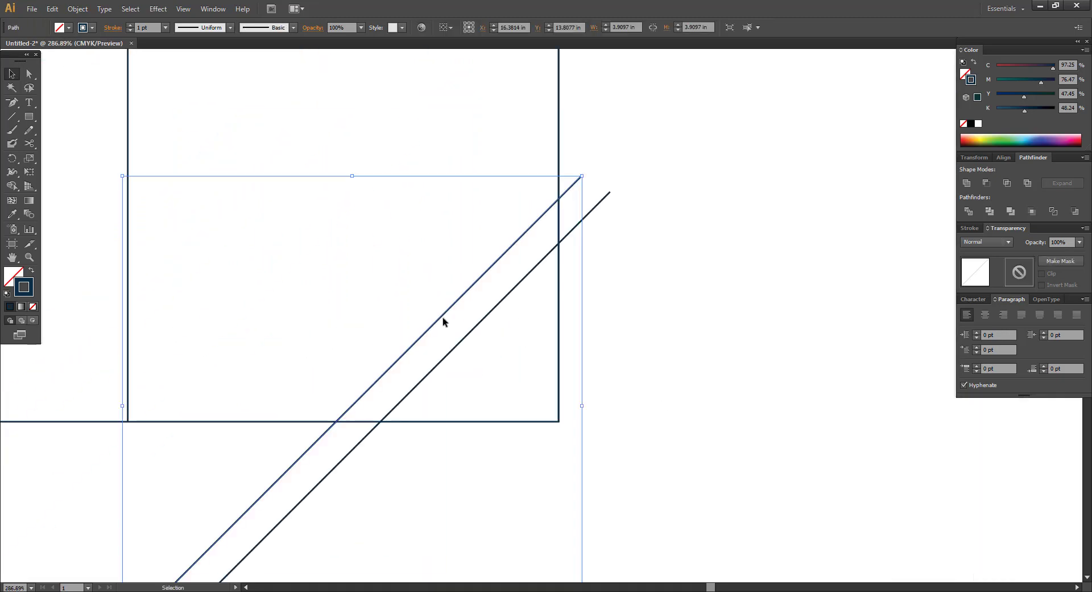
left_click_drag(440, 315, 435, 310)
left_click(498, 285)
mouse_move(498, 285)
left_mouse_down()
mouse_move(499, 229)
mouse_move(565, 336)
left_mouse_up()
- Draw a short perpendicular line, about 0.44 in wide and high, across the two lower-right diagonals
key("ctrl+minus")
key("ctrl+minus")
key("ctrl+minus")
key("ctrl+minus")
left_click(12, 117)
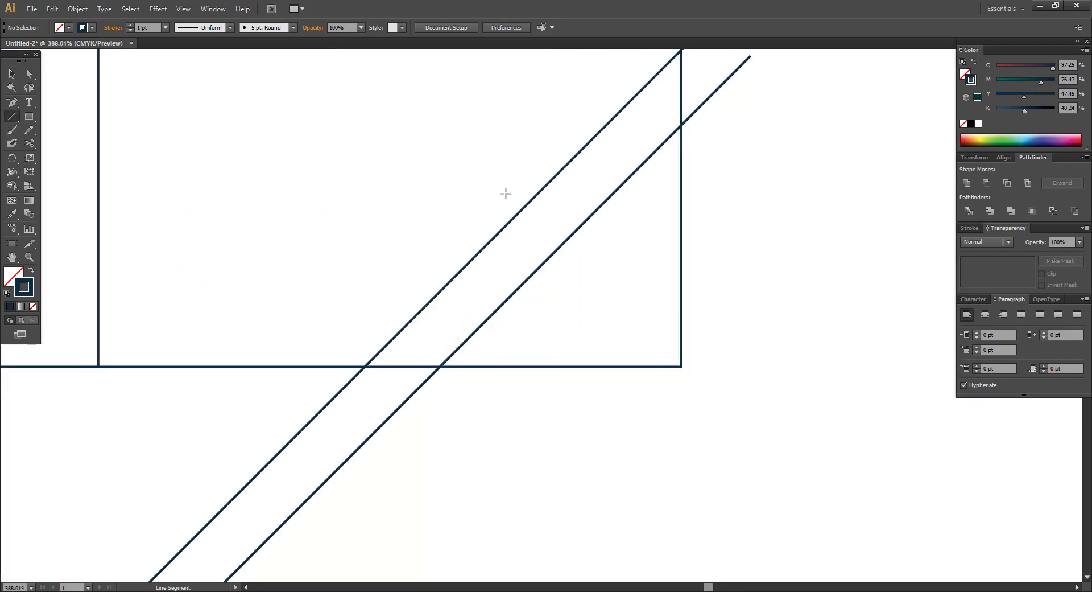
left_click_drag(509, 197, 575, 262)
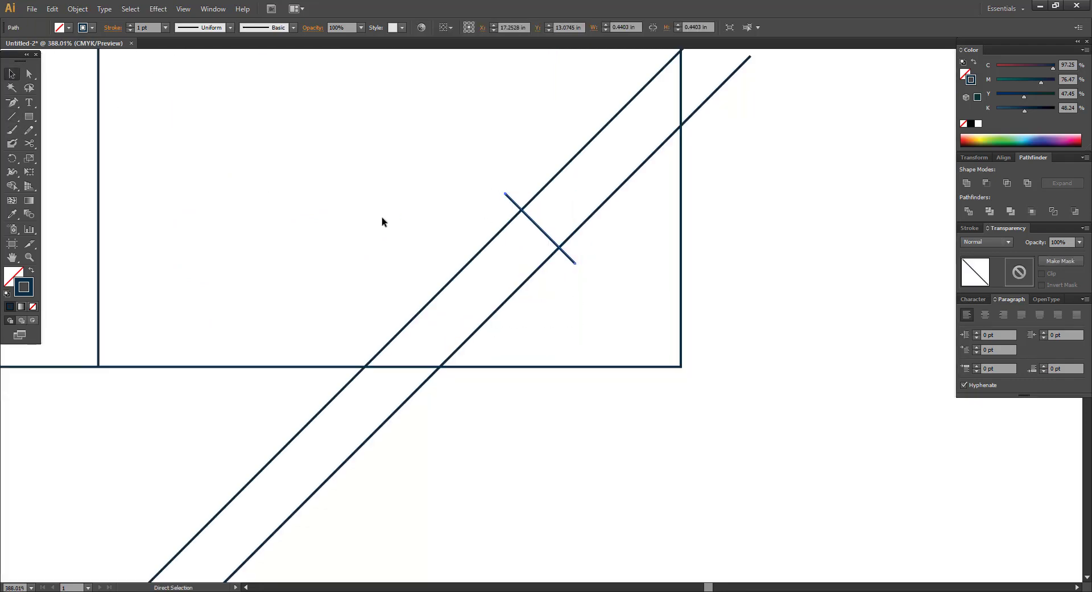
key("ctrl+0")
key("ctrl+minus")
left_click_drag(296, 120, 595, 357)
left_click_drag(553, 230, 436, 237)
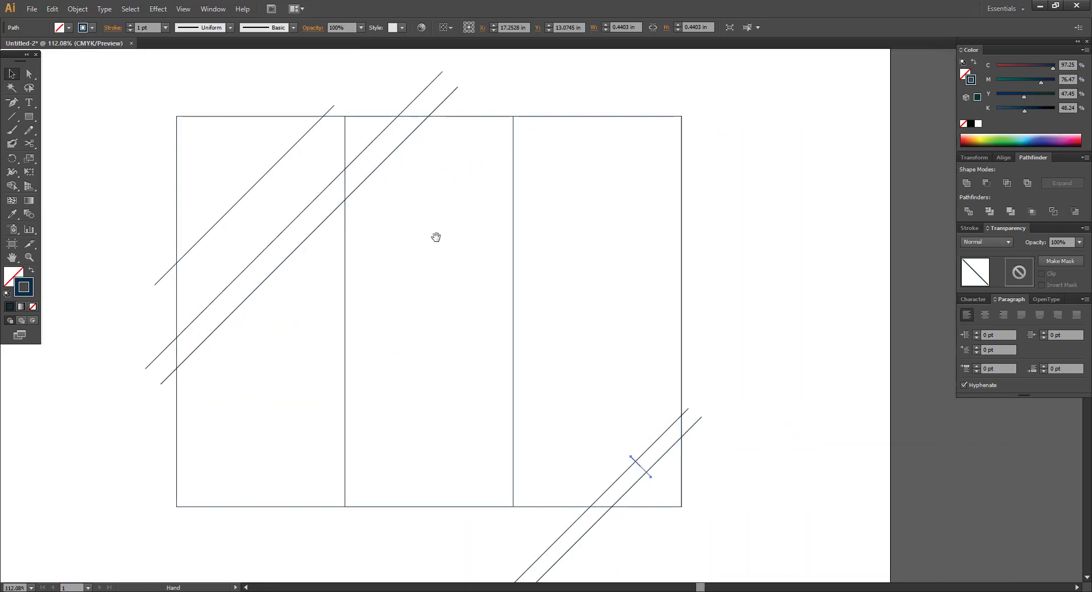
- Unlock the three-panel outline, keep it in its original position and copy it
left_click(453, 131)
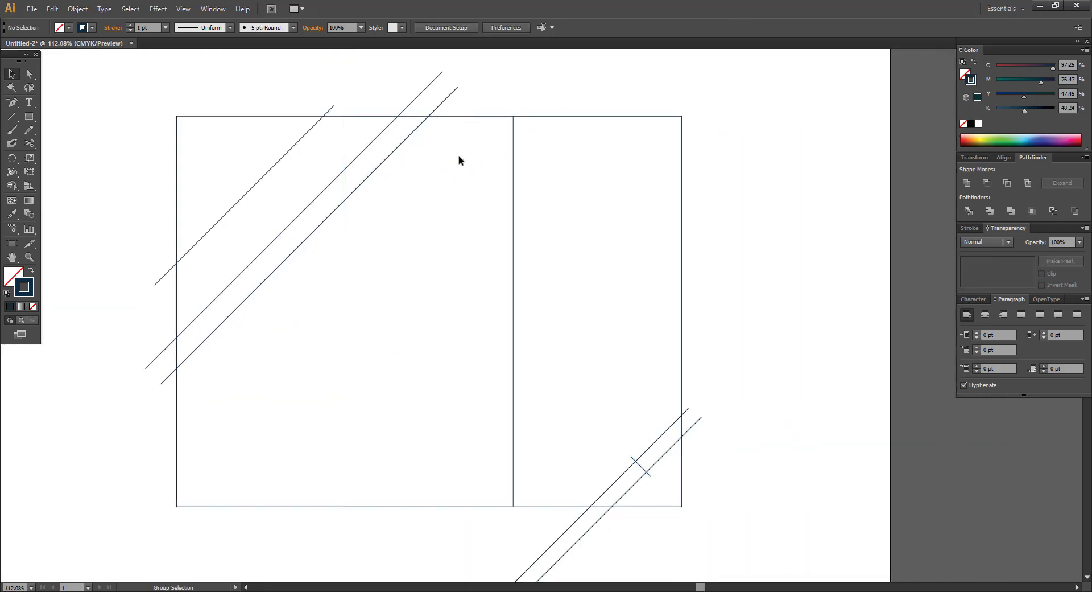
key("ctrl+alt+2")
left_click(895, 81)
left_click_drag(556, 117, 563, 173)
key("ctrl+z")
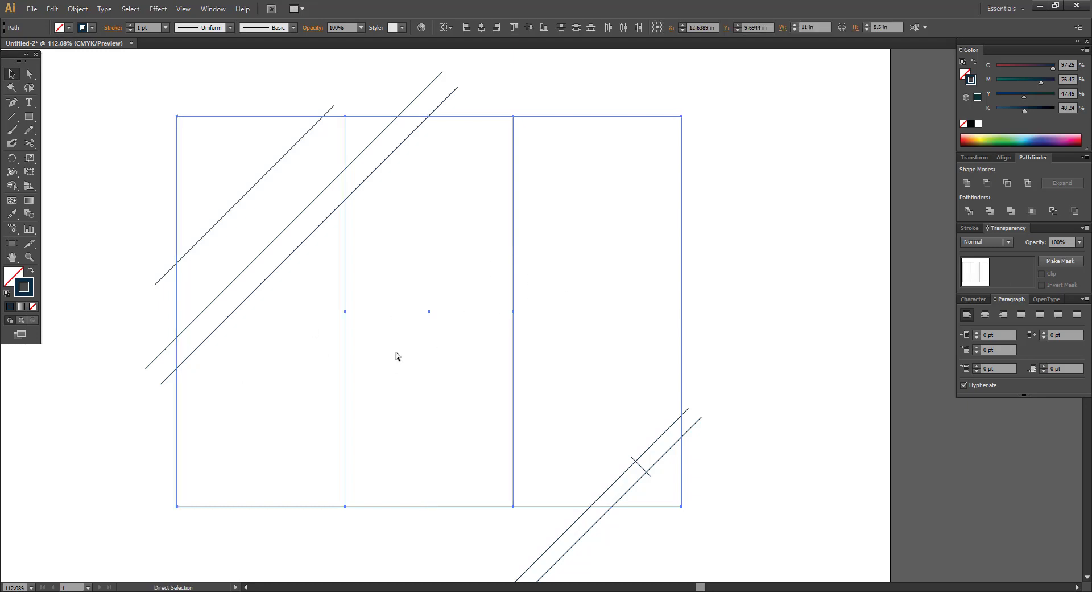
- Delete the two vertical fold lines inside the outer rectangle
left_click(305, 187)
left_click_drag(257, 161, 261, 142)
left_click_drag(335, 213, 485, 289)
key("Delete")
left_click(515, 283)
key("Delete")
- Split all the line work at its intersections with Pathfinder Outline and give it a 1 pt stroke
key("ctrl+a")
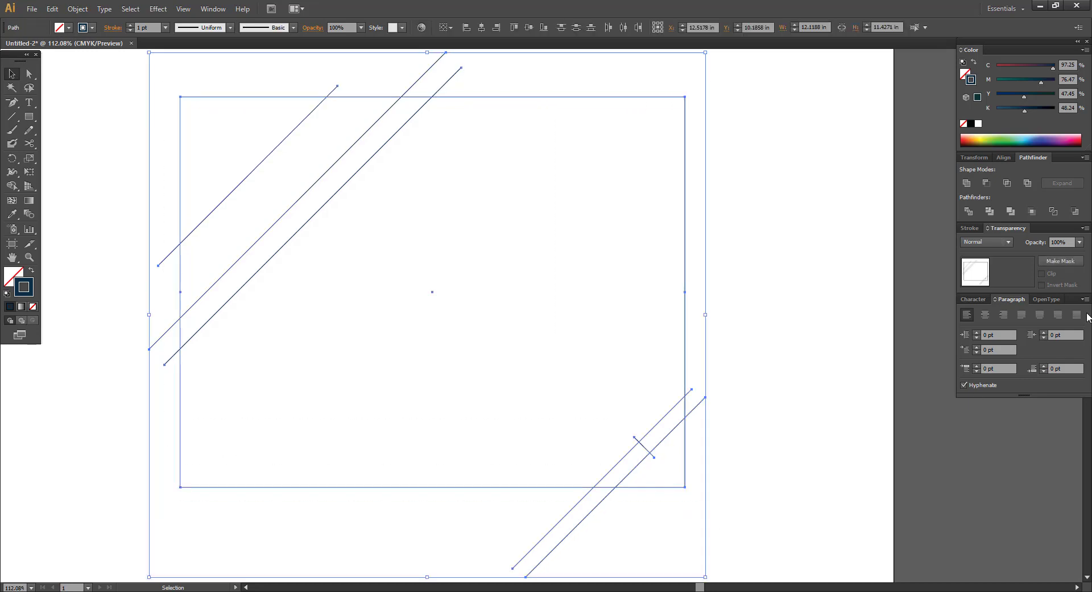
left_click(1054, 212)
left_click(25, 79)
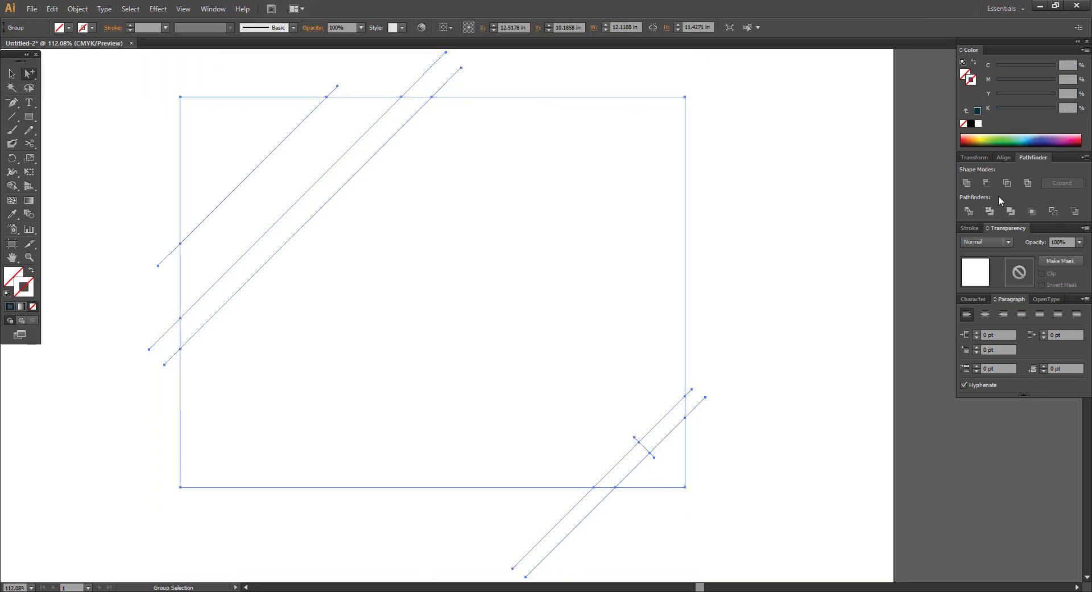
left_click(970, 228)
left_click(1037, 243)
left_click(1048, 293)
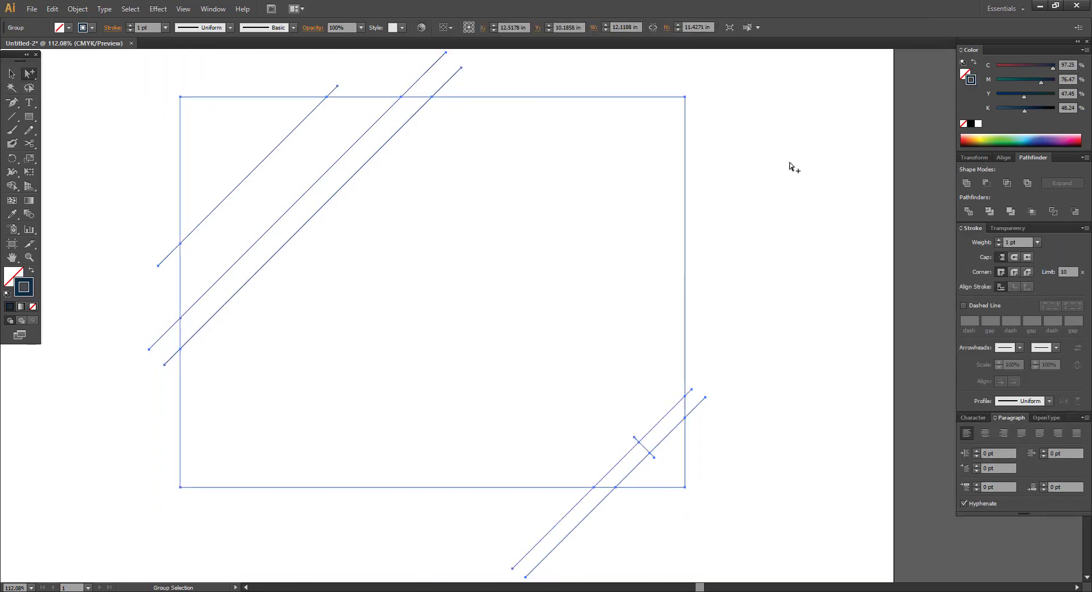
- Delete the overshooting and surplus line segments around the lower-right corner, leaving a corner triangle and a short adjoining stripe
left_click_drag(708, 366, 692, 421)
key("Delete")
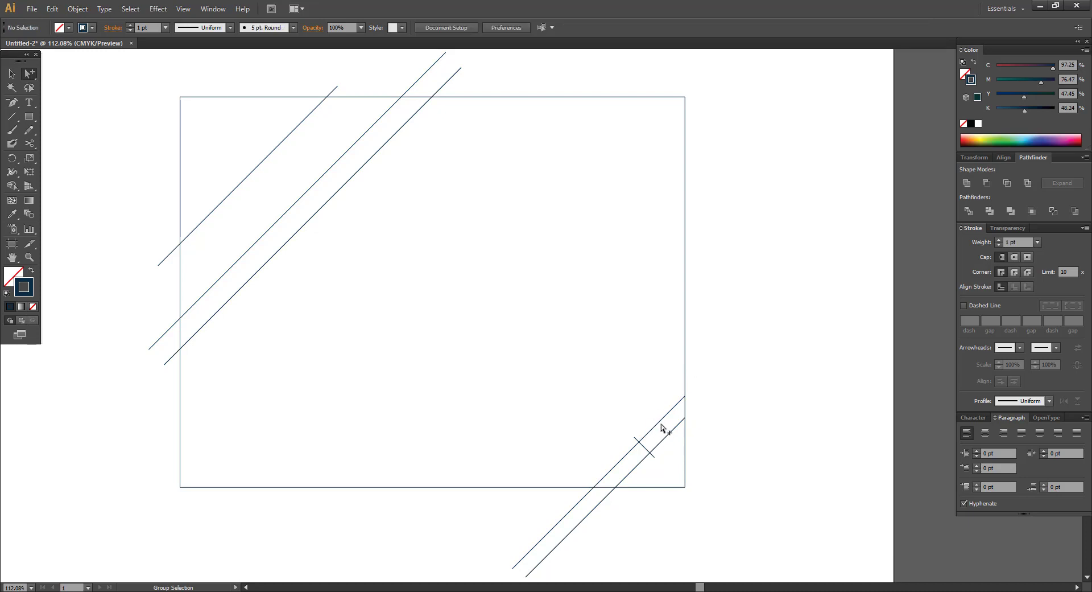
left_click(660, 421)
key("Delete")
left_click(636, 439)
key("Delete")
left_click(653, 456)
key("Delete")
left_click_drag(561, 508, 619, 530)
key("Delete")
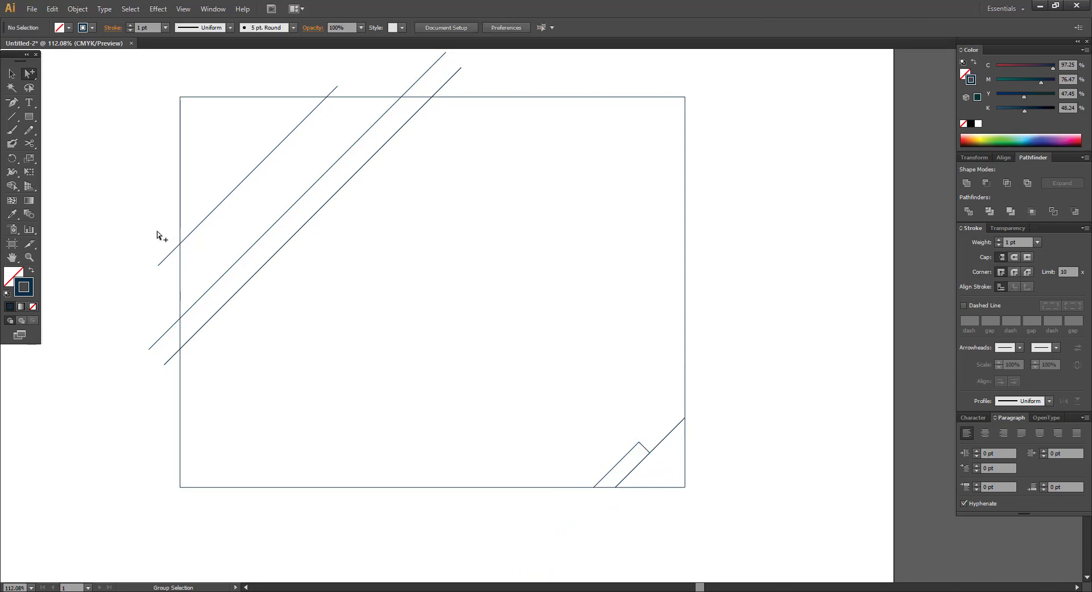
- Delete the ends of the three upper-left diagonals that extend beyond the rectangle
left_click_drag(173, 221, 167, 371)
key("Delete")
left_click_drag(301, 69, 478, 92)
key("Delete")
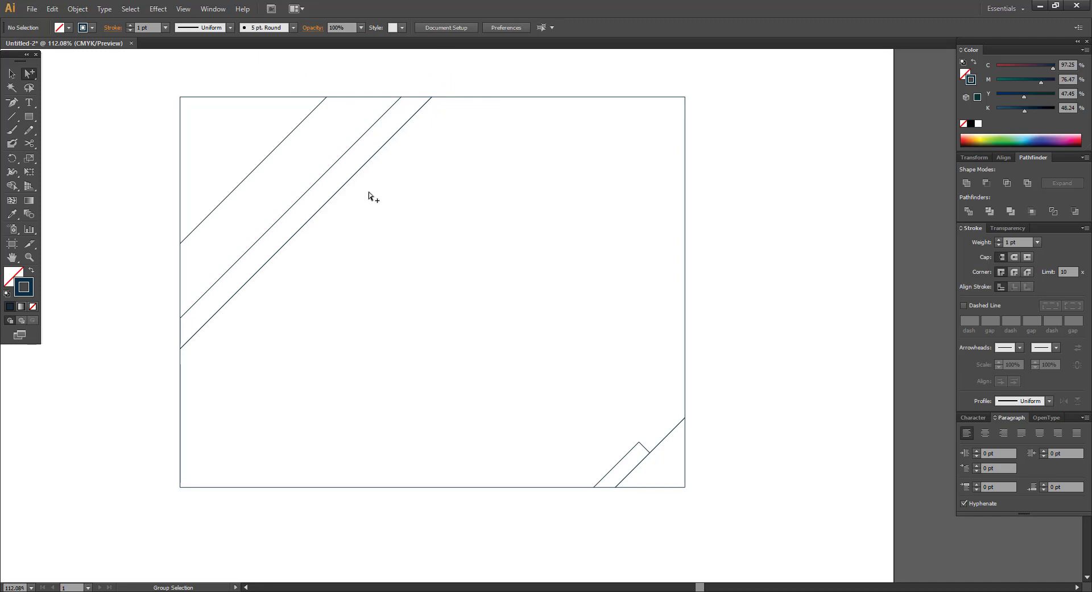
- Draw a horizontal line from outside the rectangle's left edge across the lower ends of the two long diagonals
key("backslash")
left_click_drag(173, 285, 280, 288)
key("v")
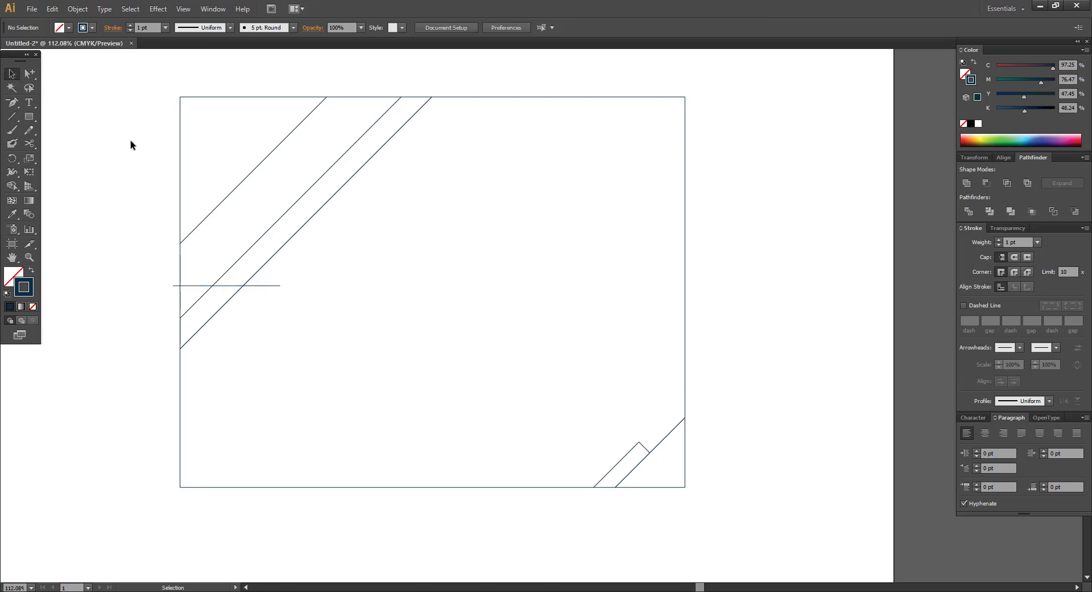
- Apply Pathfinder Outline to all the artwork including the new horizontal line, and restore the 1 pt stroke
key("ctrl+a")
left_click(1052, 211)
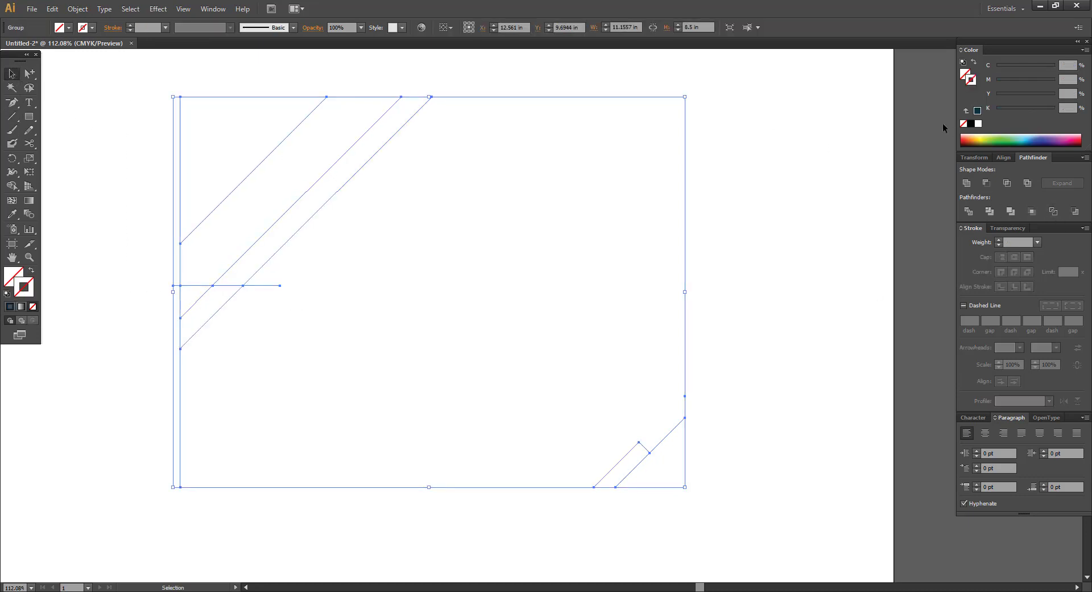
left_click(1038, 241)
left_click(1050, 289)
- Delete the horizontal line's overshoots and the diagonal segments below it, so the upper-left stripes end flat
left_click(29, 73)
left_click(268, 284)
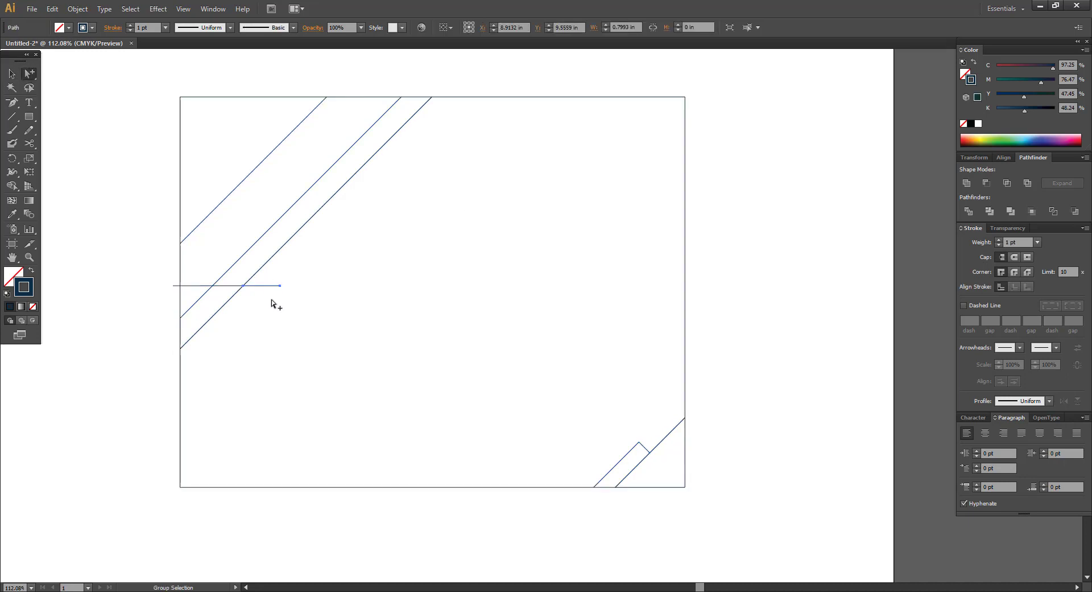
key("Delete")
left_click(198, 305)
key("Delete")
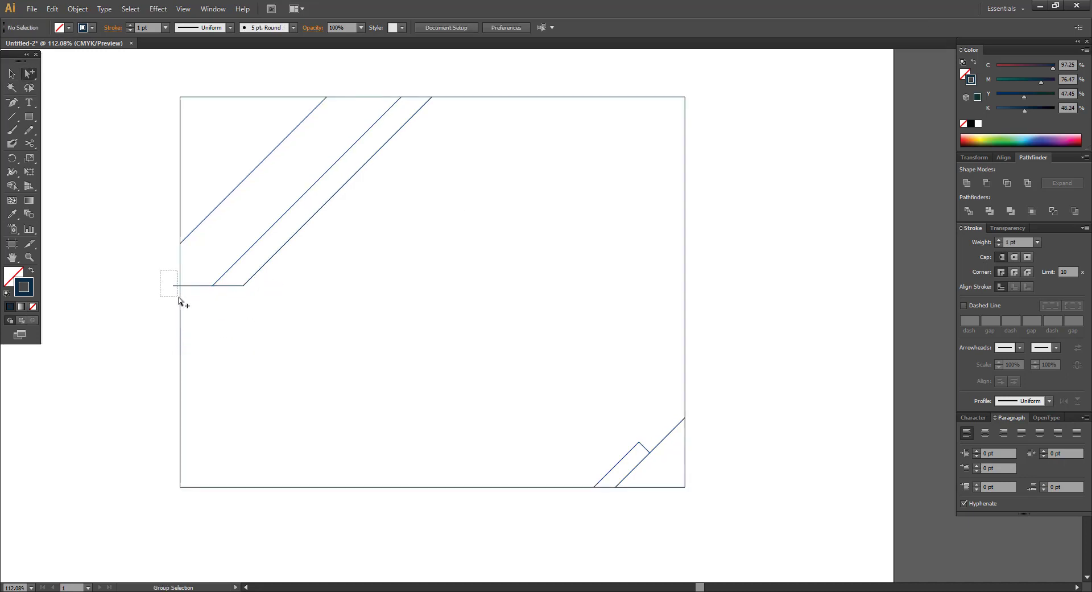
left_click_drag(160, 270, 178, 299)
left_click(11, 73)
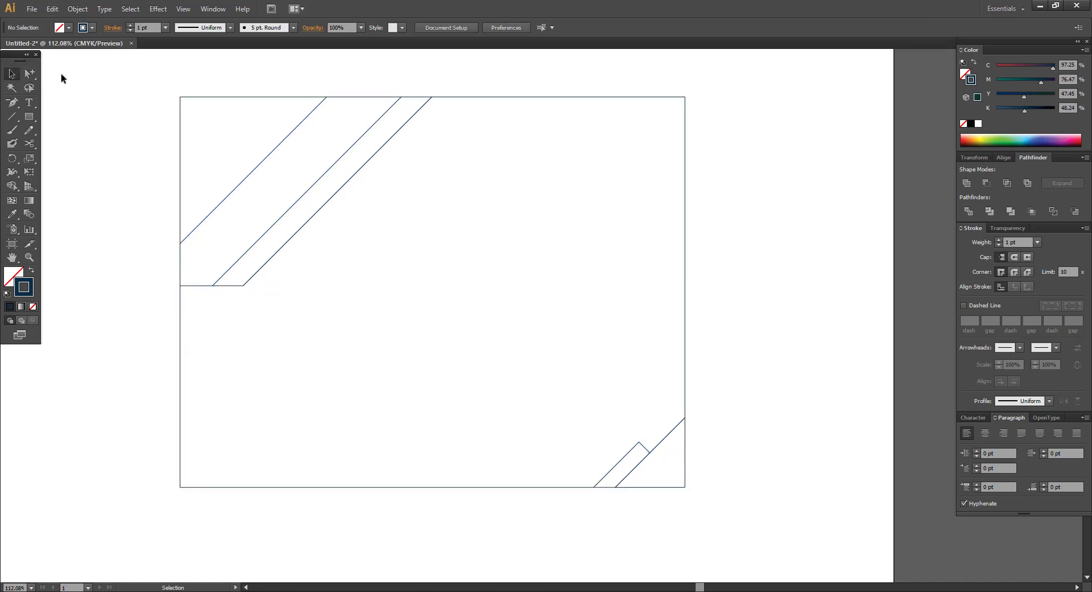
- Divide the artwork into closed shapes and give them a dark navy fill with a white stroke
key("ctrl+a")
left_click(968, 211)
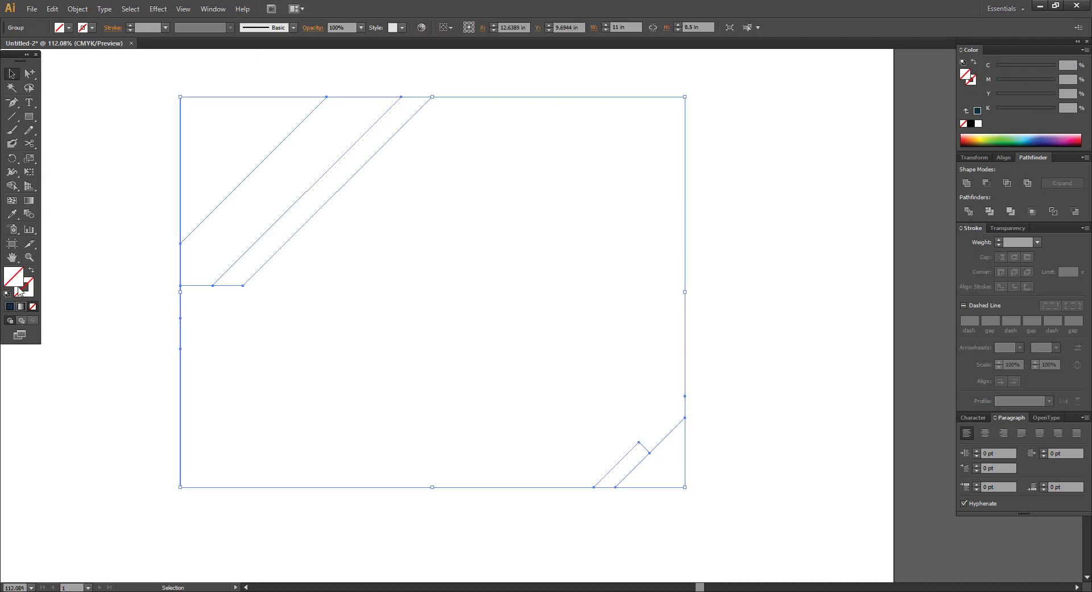
left_click(10, 306)
left_click(29, 74)
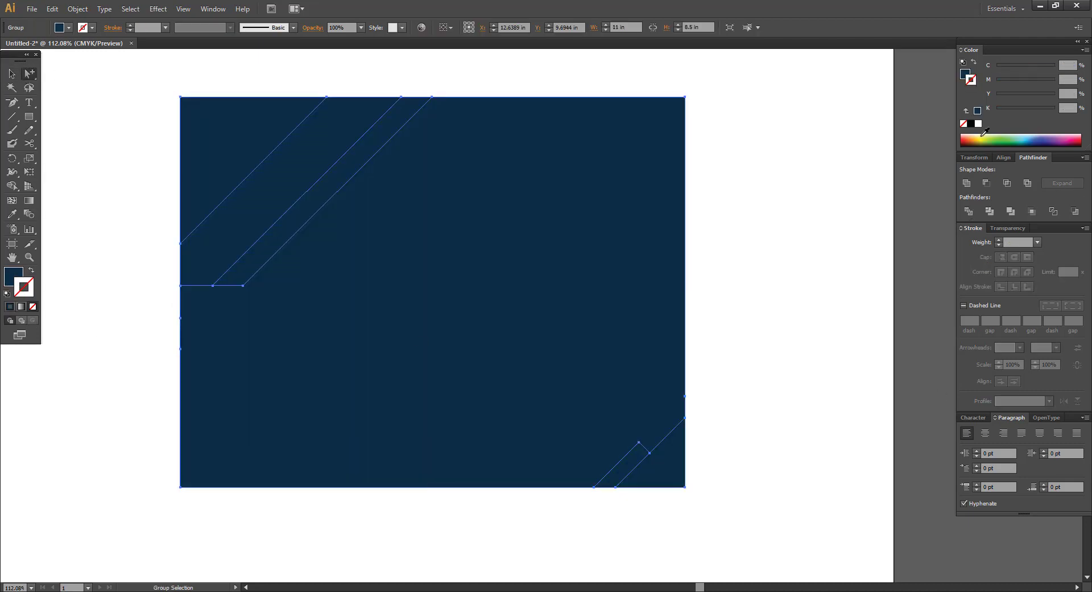
- Delete the large central shape and paste the copied three-panel outline in front at its original position
left_click(435, 274)
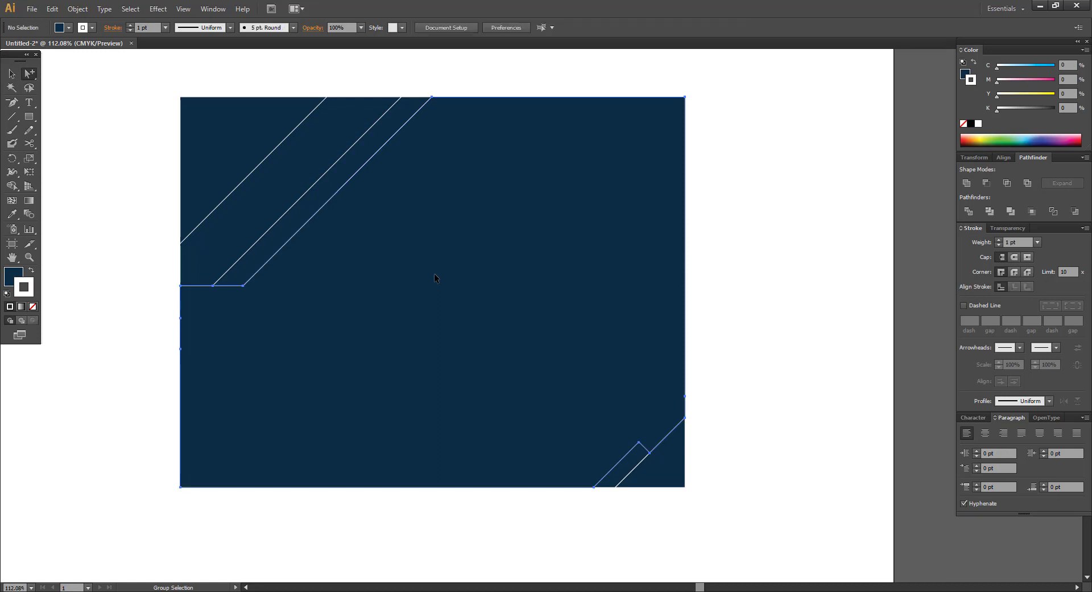
key("Delete")
key("ctrl+f")
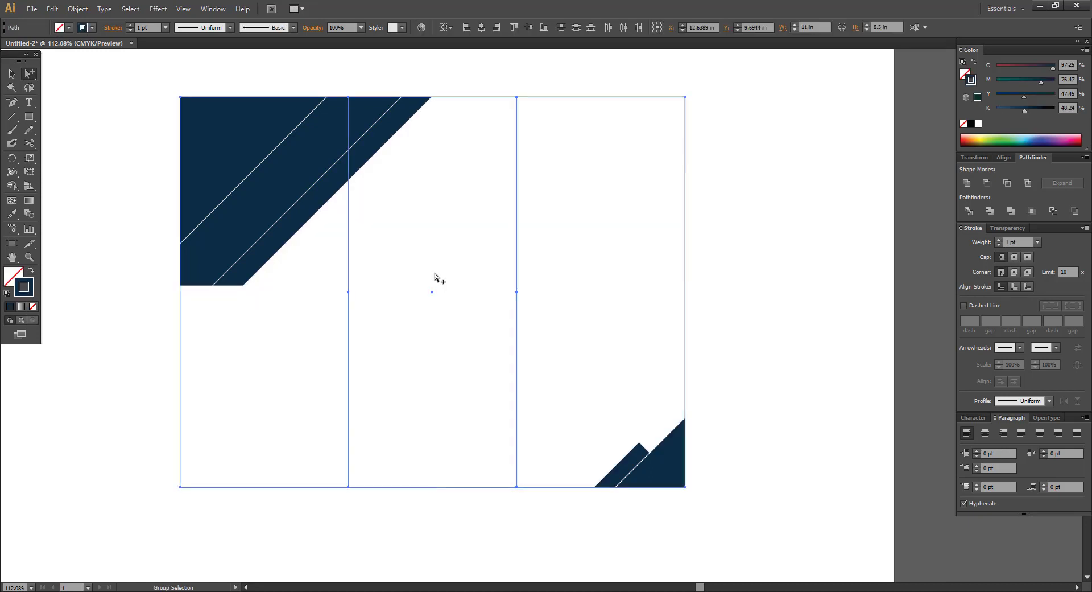
left_click(11, 73)
left_click(115, 77)
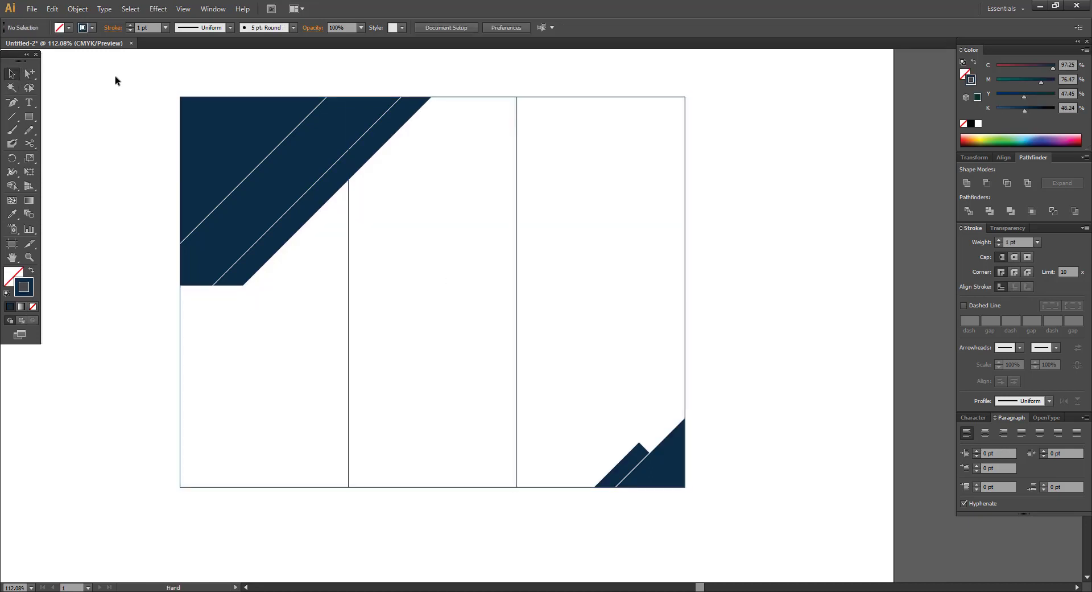
- Recolour the upper-left corner triangle with the orange of the sample swatch and no stroke
left_click_drag(115, 80, 108, 102)
key("ctrl+minus")
key("ctrl+minus")
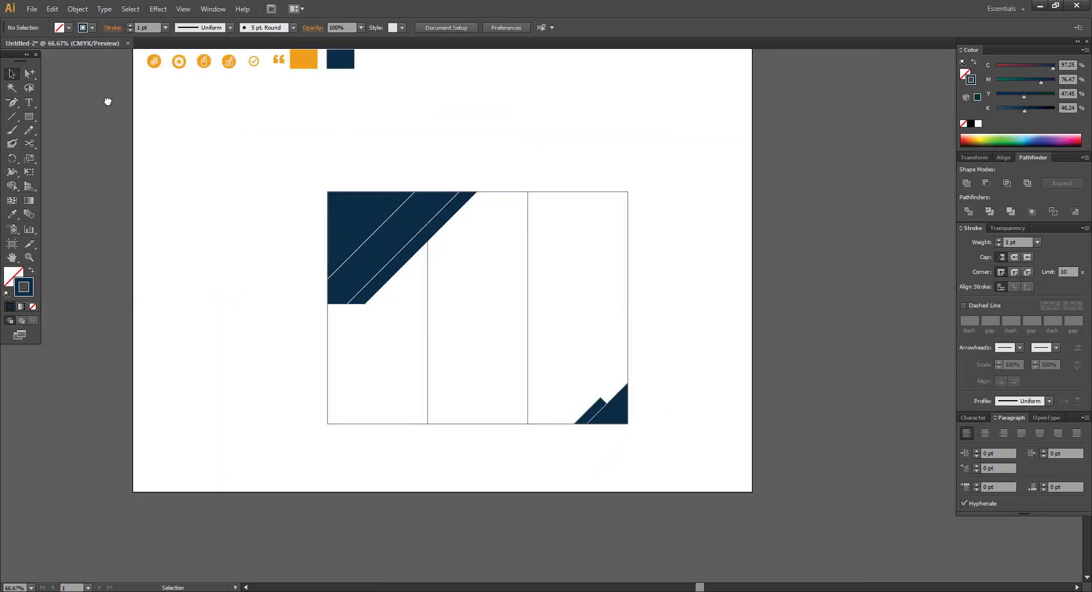
left_click(350, 231)
key("a")
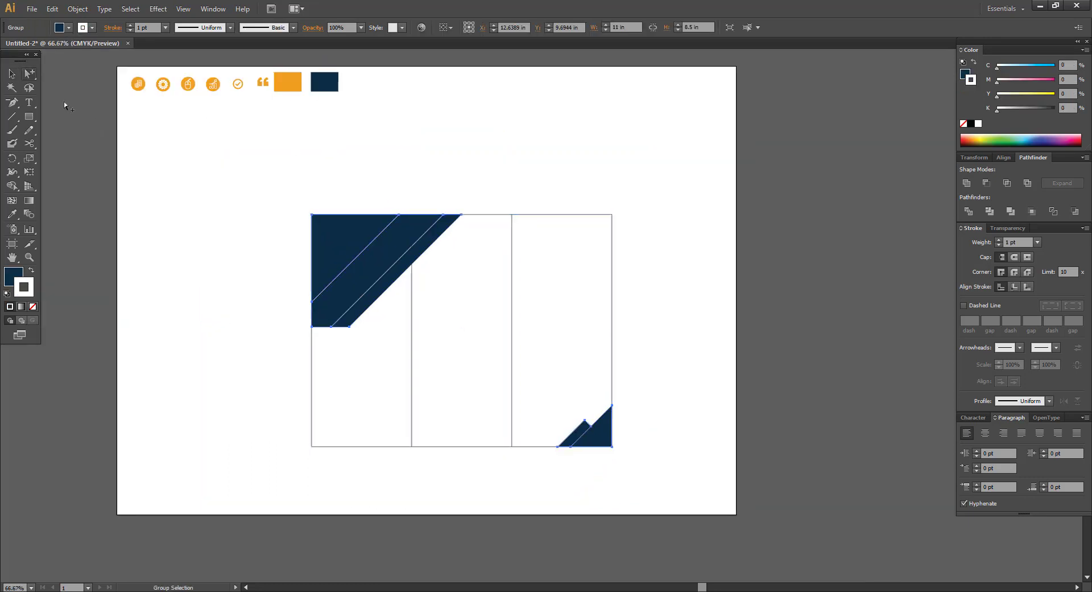
left_click(354, 235, "alt")
key("i")
left_click(287, 82)
key("a")
left_click(361, 153)
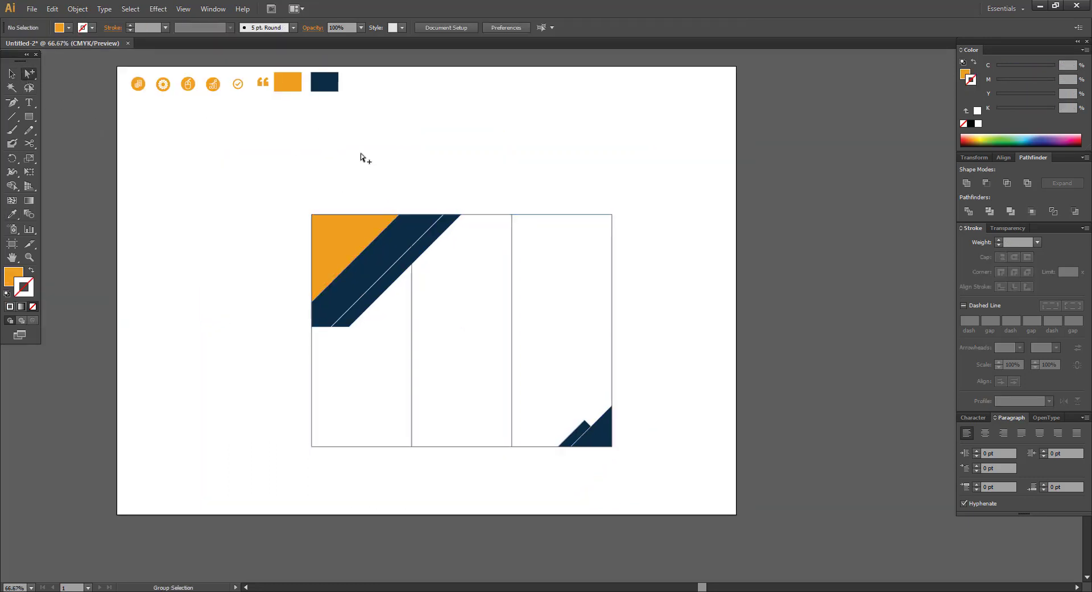
- Recolour the lower-right corner triangle with the orange fill sampled from the upper-left triangle
left_click_drag(574, 348, 514, 298)
left_click(547, 367)
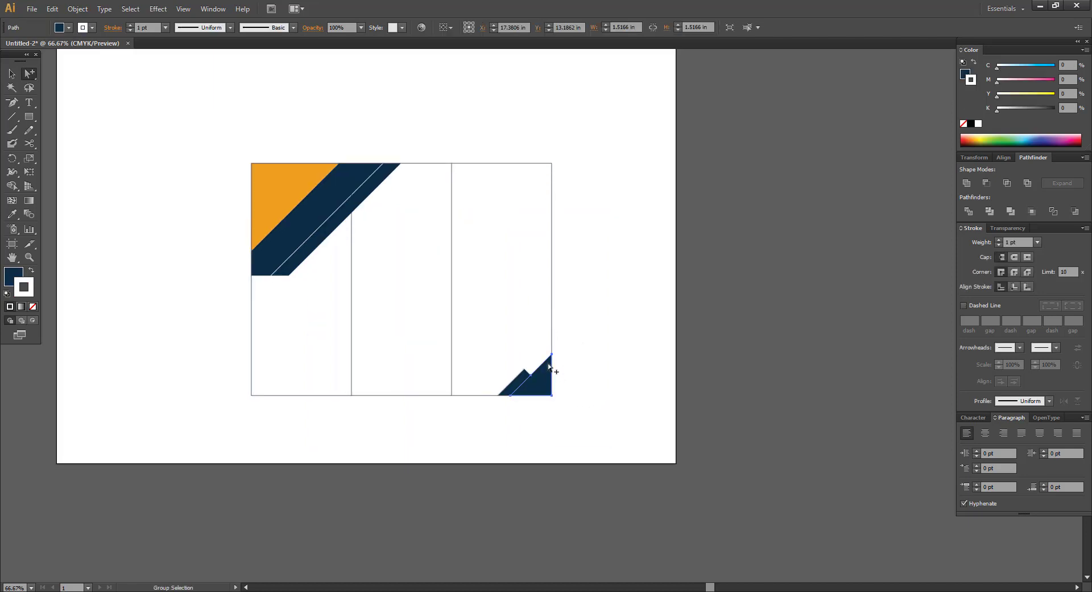
key("i")
left_click(286, 207)
left_click(11, 73)
left_click(400, 151)
left_click_drag(400, 151, 389, 153)
- Place the city skyline photo from the Downloads folder into the document
key("ctrl+space")
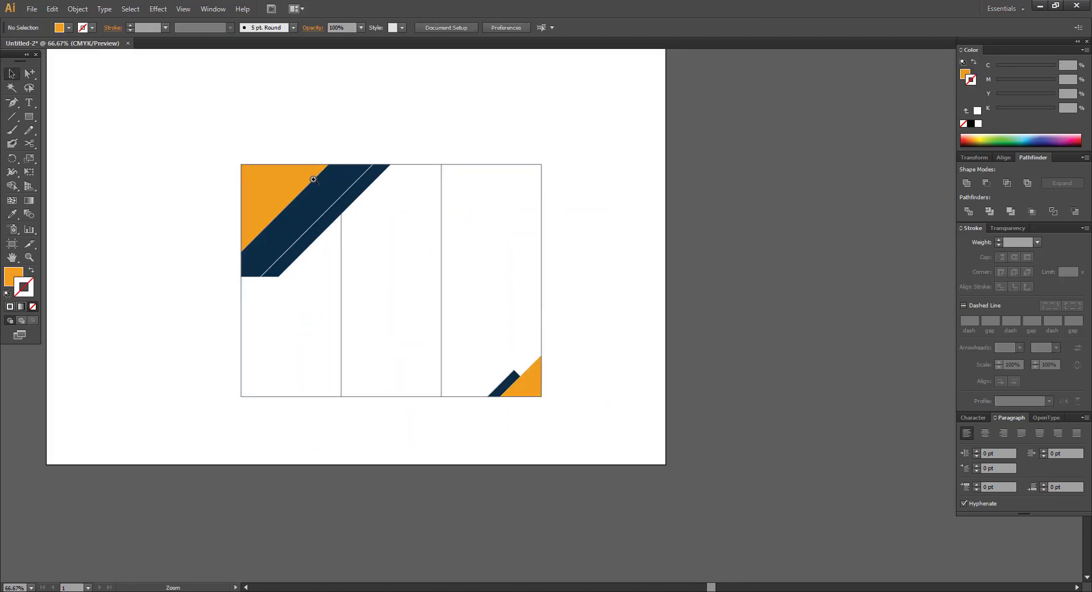
left_click_drag(313, 179, 537, 331)
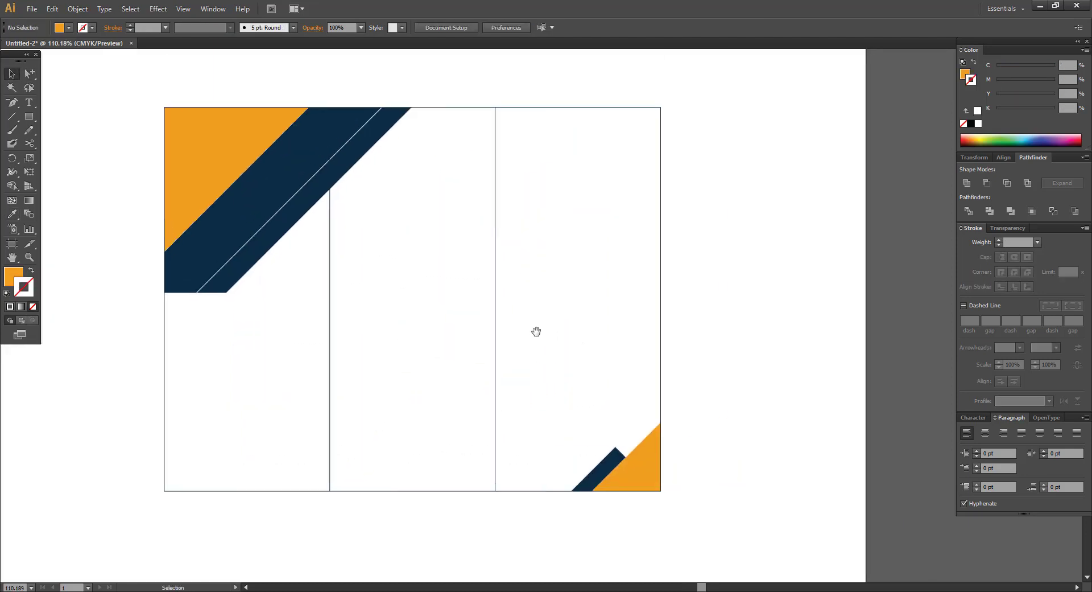
left_click(30, 10)
left_click(63, 207)
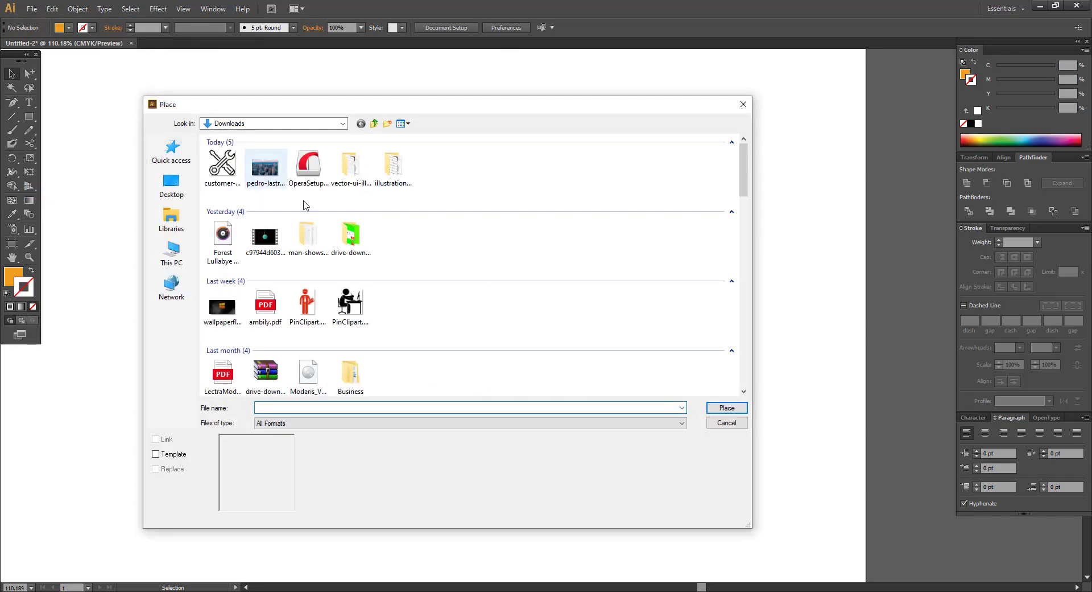
left_click(265, 169)
left_click(728, 408)
- Embed the placed city photo and scale it down proportionally to about 9.1 by 5.6 in
key("ctrl+minus")
key("ctrl+minus")
key("ctrl+minus")
key("ctrl+minus")
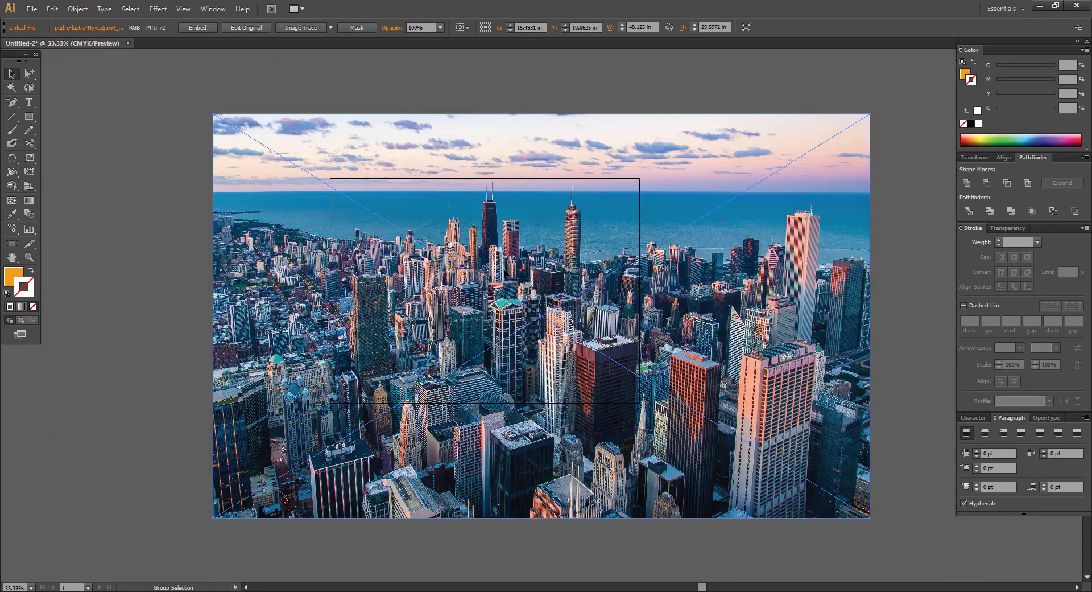
key("ctrl+minus")
left_click(187, 29)
left_click_drag(787, 468, 588, 344)
key("ctrl+space")
left_click_drag(453, 230, 640, 386)
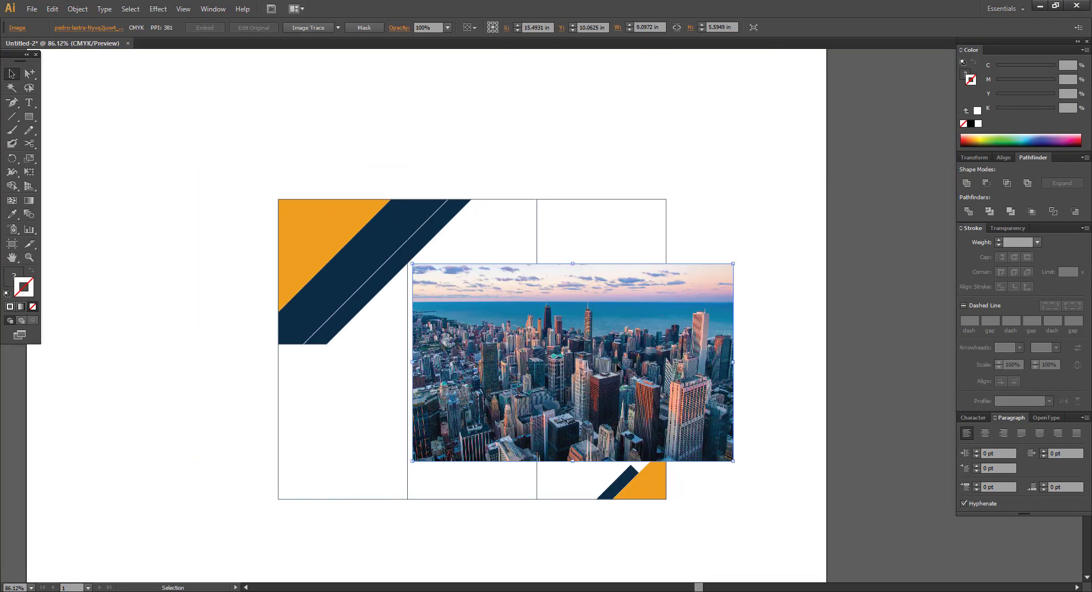
- Move the city photo over the brochure's upper-left corner and send it behind all the other artwork
left_click_drag(494, 323, 405, 253)
key("space")
left_click_drag(404, 253, 336, 212)
left_click_drag(349, 216, 339, 224)
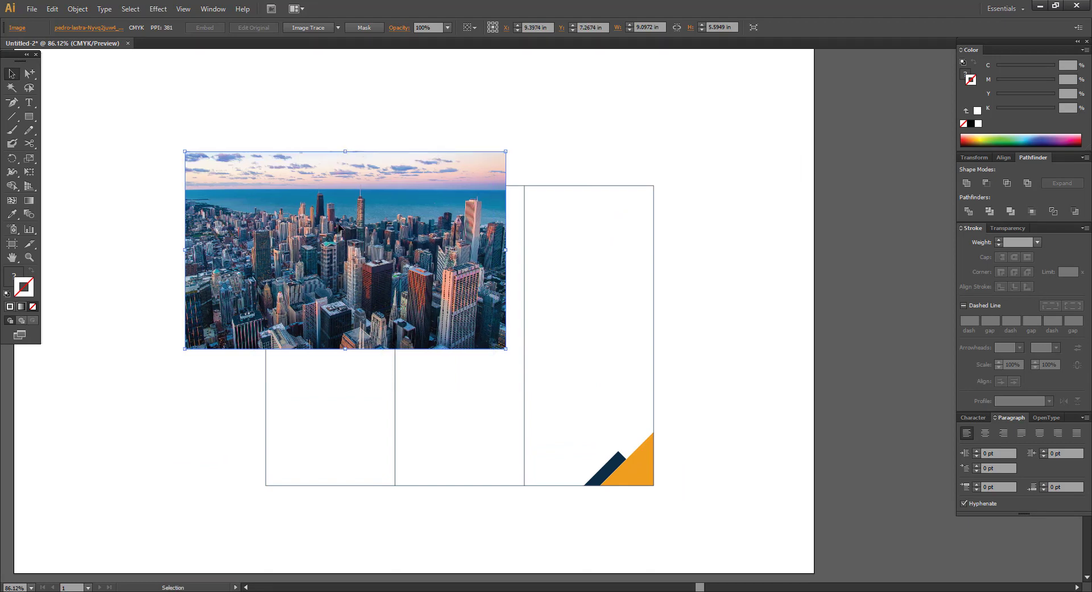
right_click(419, 166)
mouse_move(483, 229)
left_click(610, 274)
left_click(49, 90)
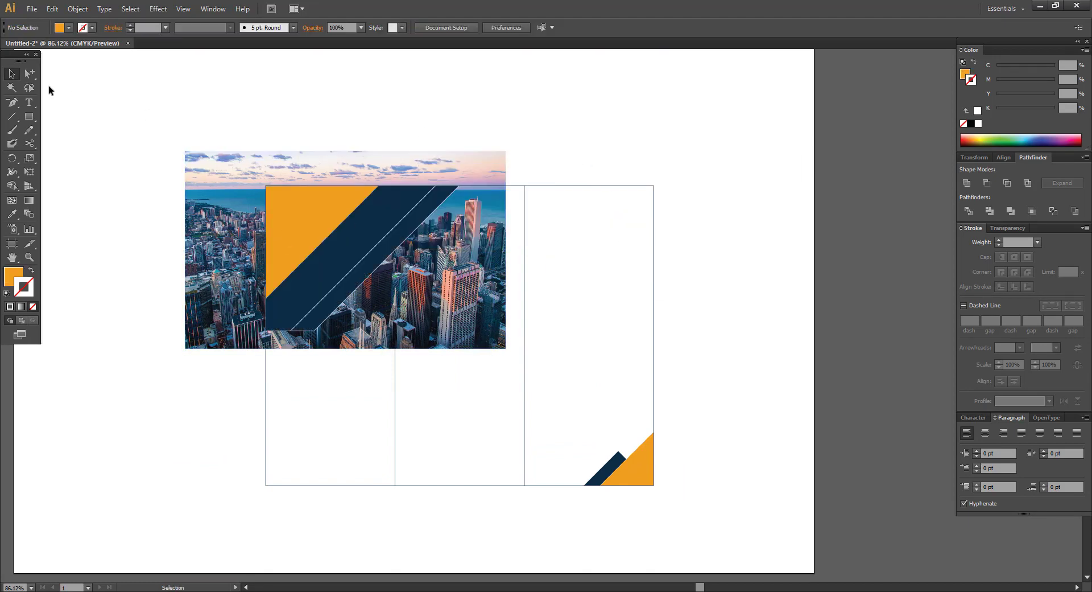
- Set the opacity of the upper-left orange triangle to 40%
left_click(301, 227)
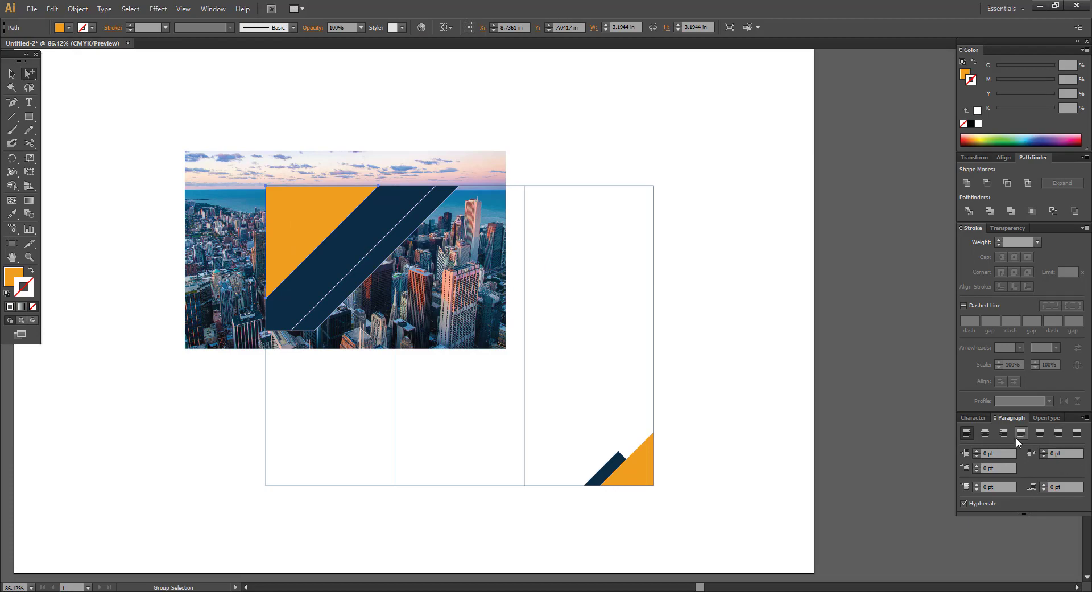
left_click(1007, 228)
left_click(1078, 242)
left_click(1068, 307)
left_click(377, 125)
left_click_drag(521, 198, 499, 203)
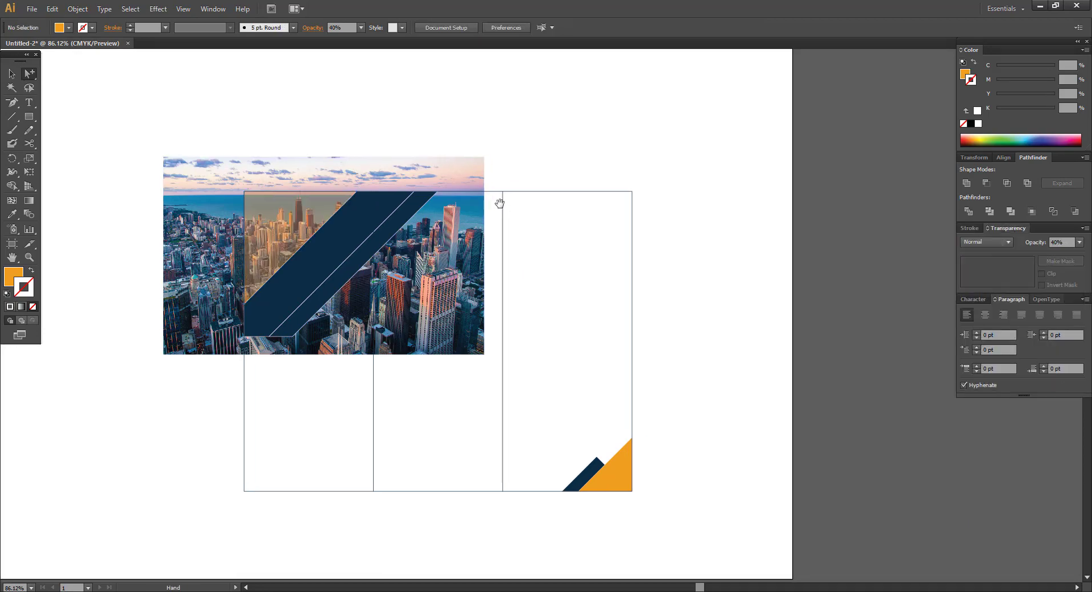
- Set the opacity of the wide navy band beside the orange triangle to 40%
left_click_drag(231, 167, 482, 358)
left_click_drag(500, 322, 528, 373)
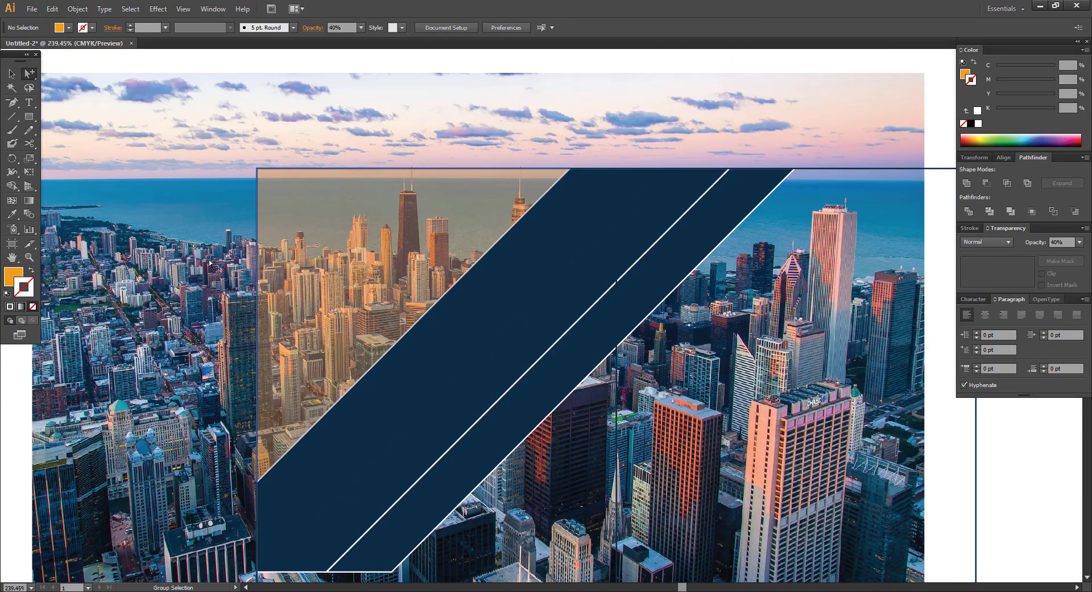
left_click_drag(403, 101, 421, 114)
left_click(540, 319)
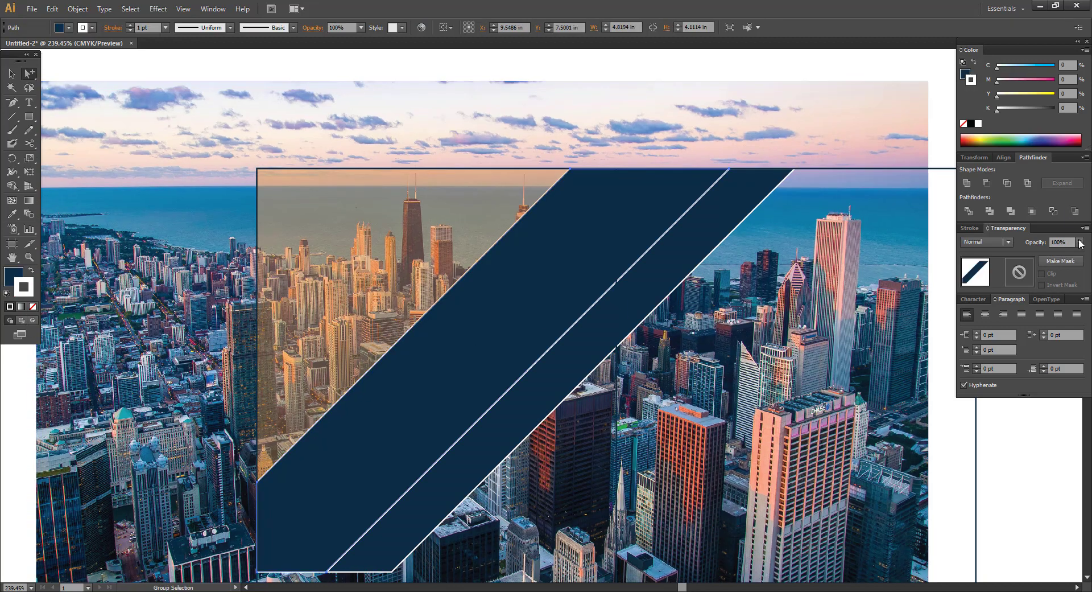
left_click(1078, 242)
left_click(1068, 307)
left_click_drag(566, 119, 594, 126)
left_click(579, 73)
key("ctrl+minus")
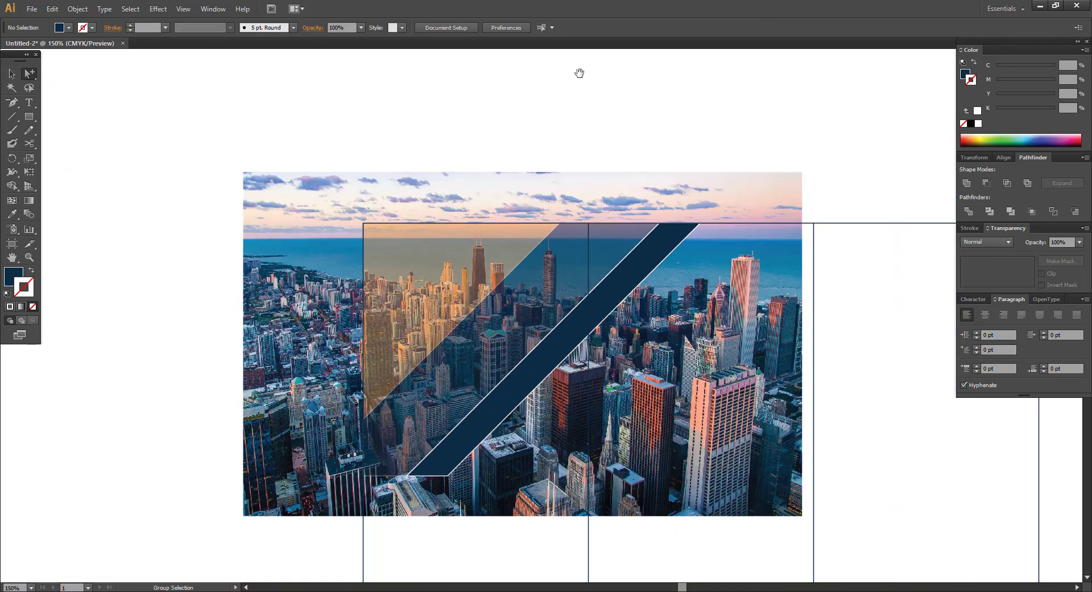
left_click_drag(579, 74, 547, 70)
left_click(404, 256)
key("Delete")
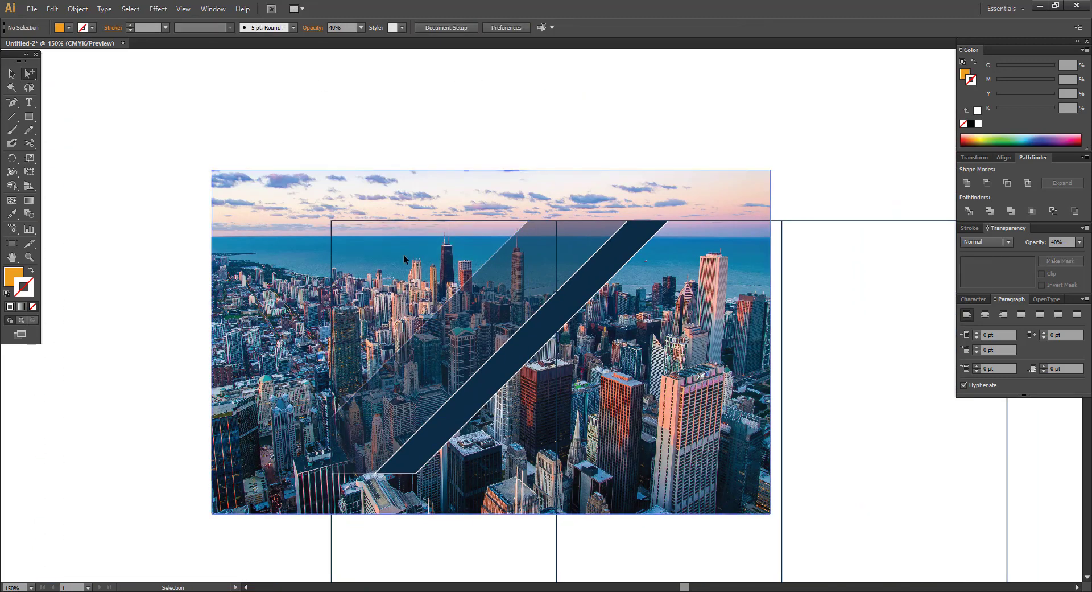
left_click_drag(495, 128, 411, 94)
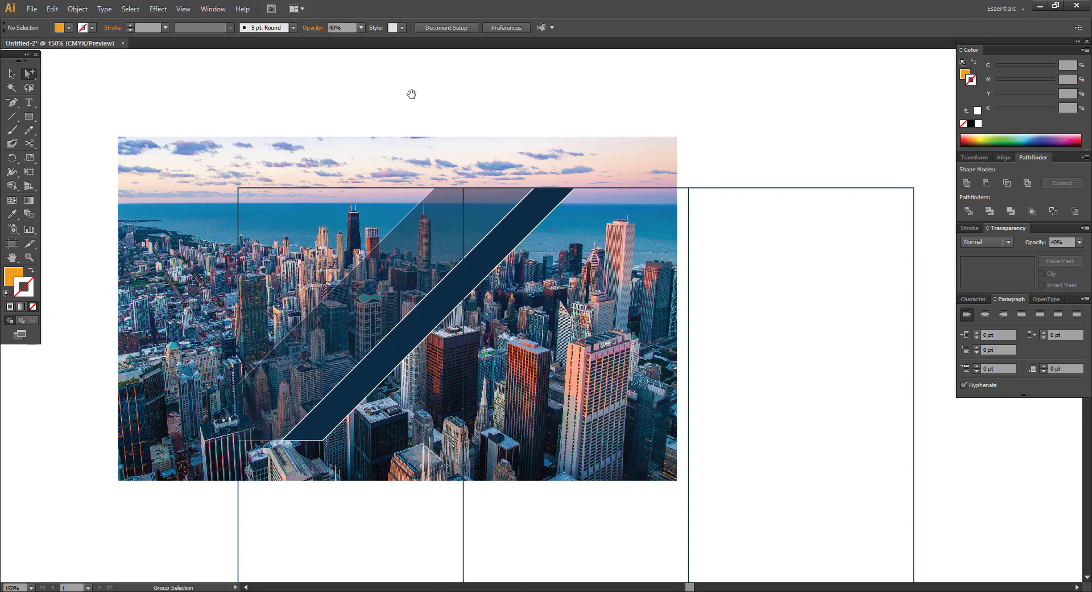
key("ctrl+z")
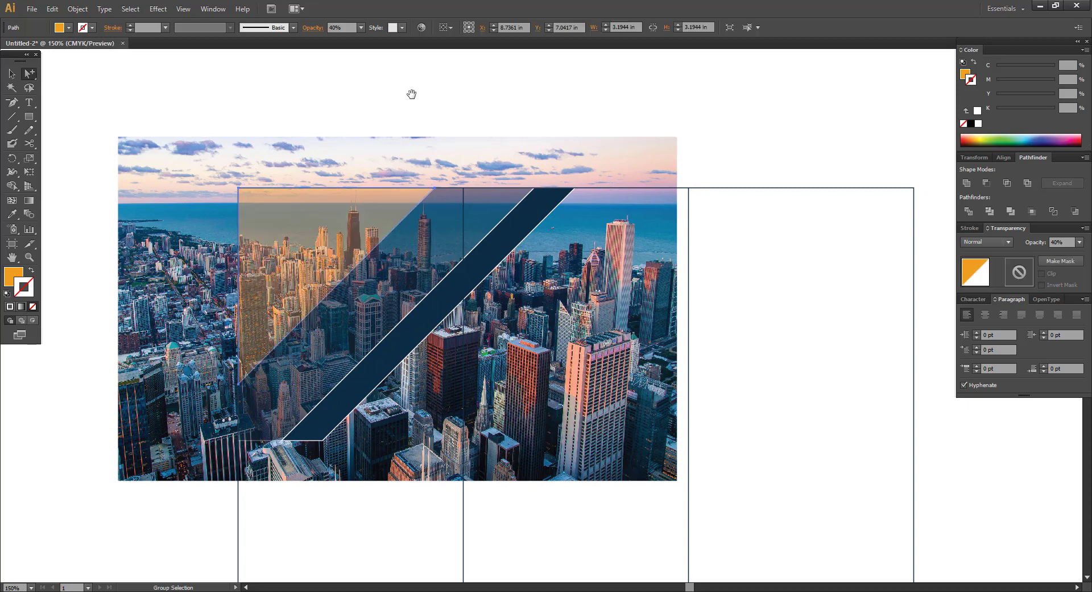
- Unite the upper-left orange triangle and the translucent navy band into one shape
left_click(411, 93)
left_click(354, 203)
left_click(408, 245, "shift")
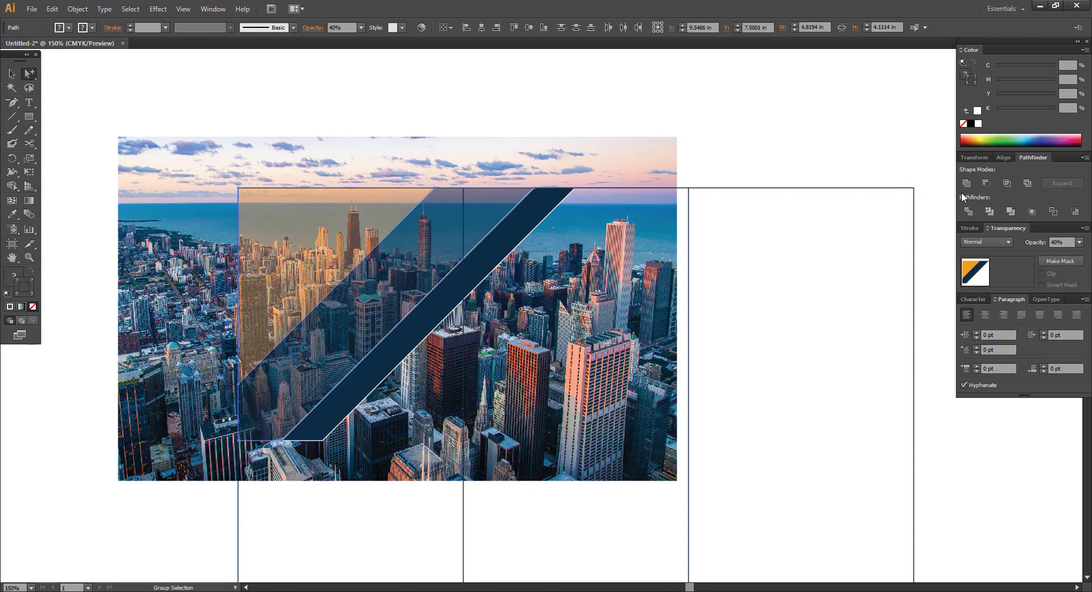
left_click(966, 183)
left_click(493, 115)
- Make a clipping mask from the united corner shape and the city photo behind it
left_click(294, 146)
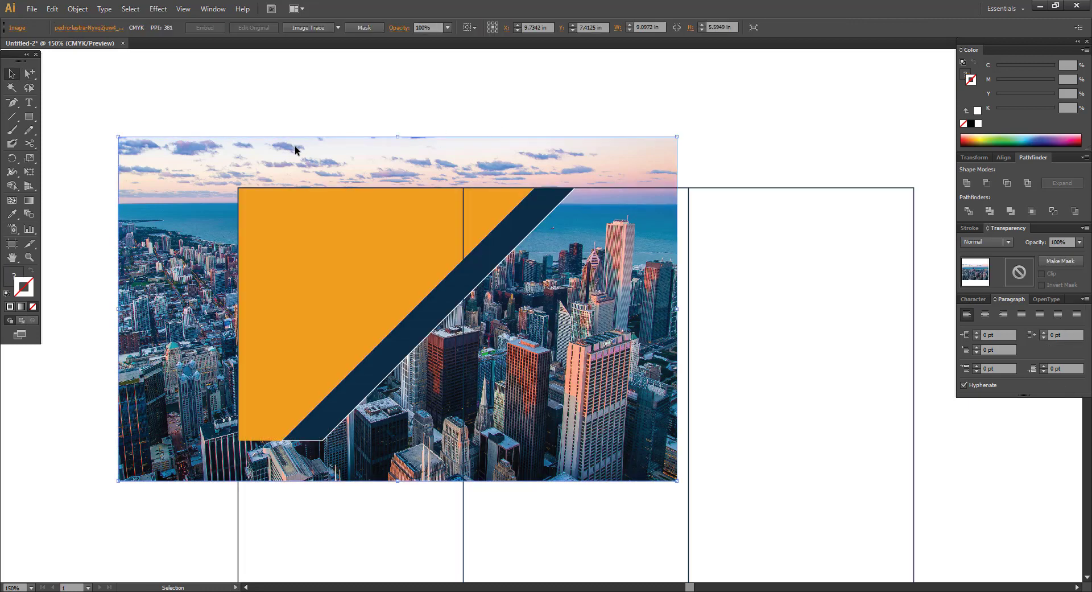
left_click(328, 249, "shift")
right_click(327, 248)
left_click(373, 317)
left_click(380, 117)
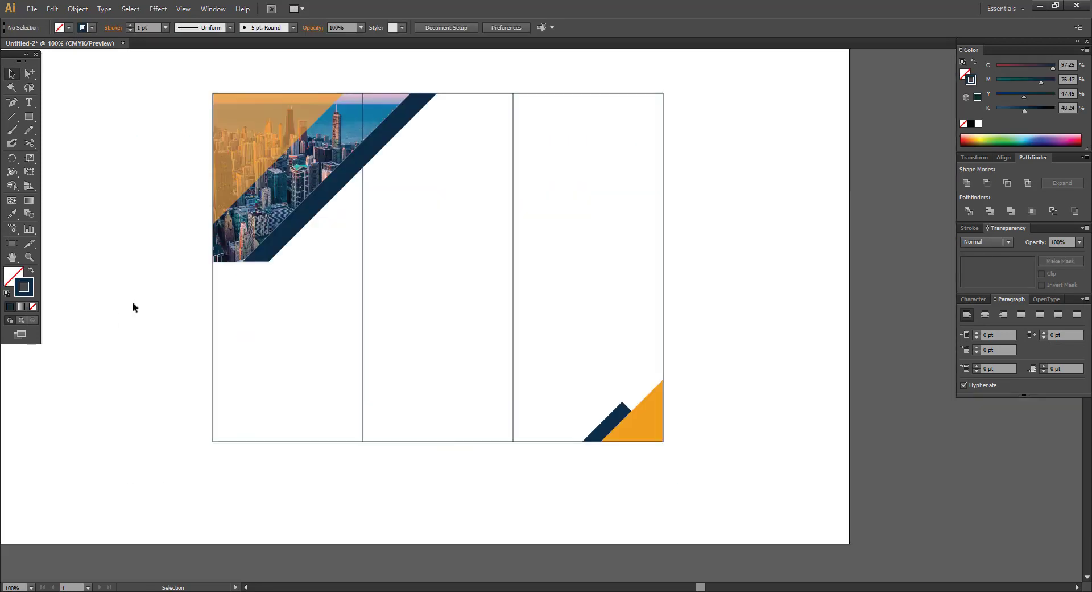
- Set the stroke weight of the three brochure panel outlines to 0.25 pt
left_click_drag(185, 298, 688, 327)
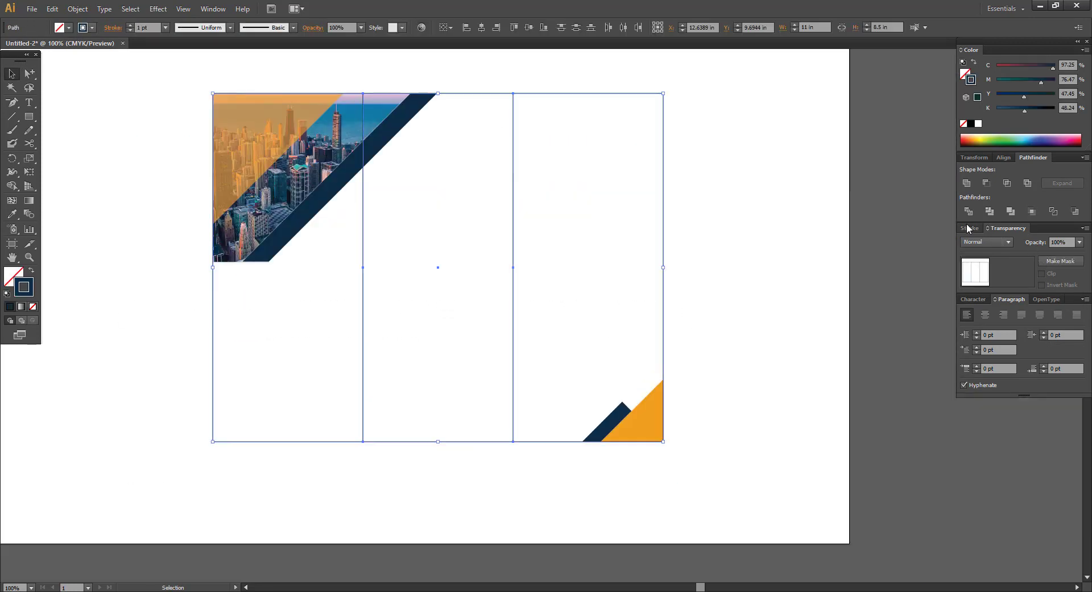
left_click(970, 228)
left_click(1038, 242)
left_click(1053, 254)
left_click(779, 204)
left_click_drag(607, 277, 627, 331)
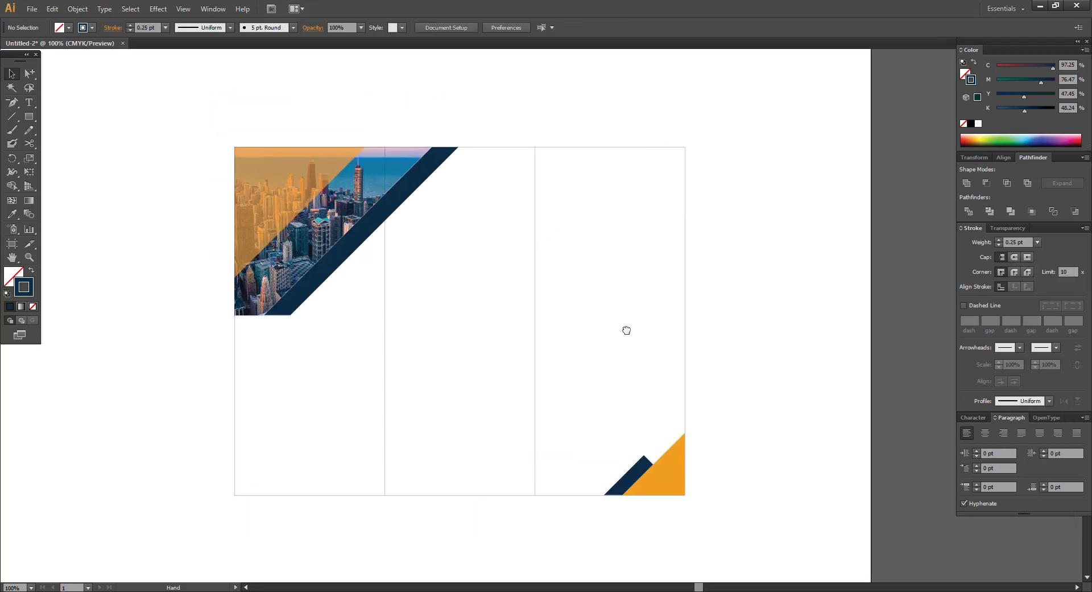
mouse_move(449, 190)
left_mouse_down()
mouse_move(442, 195)
mouse_move(451, 181)
left_mouse_up()
- Add the two-line heading "Why Chose / Our Company" below the photo in the first panel
left_click_drag(158, 283, 333, 347)
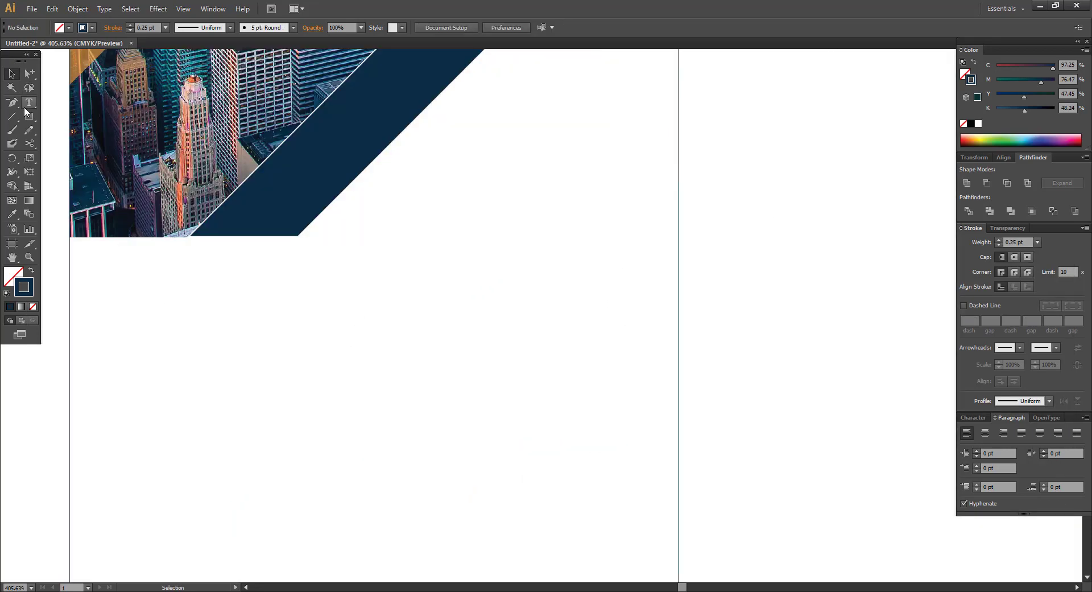
key("t")
left_click(206, 298)
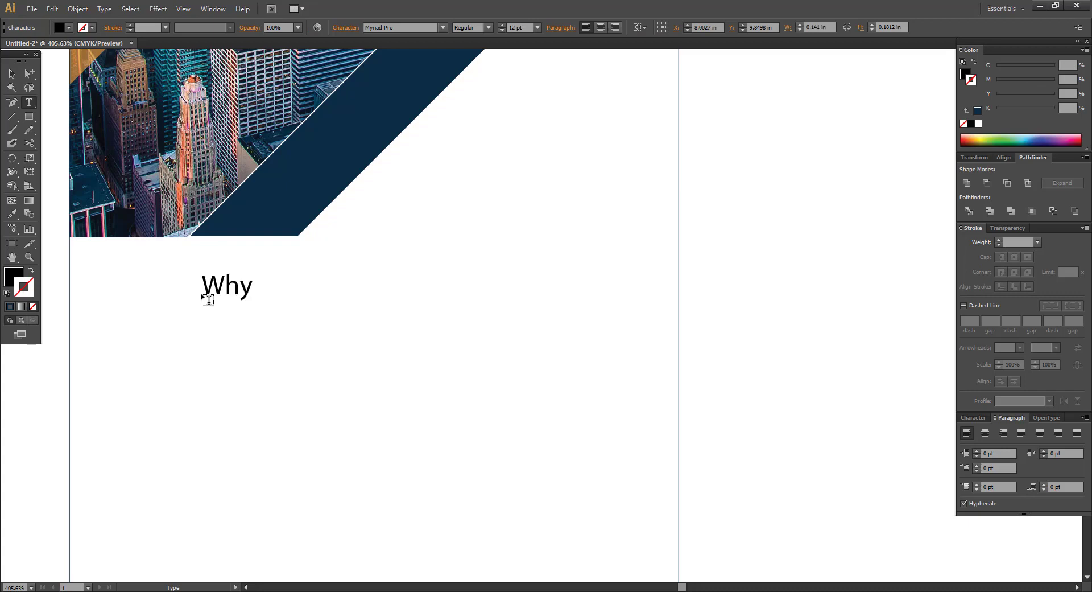
type("Why Chose")
key("Return")
type("Our Company")
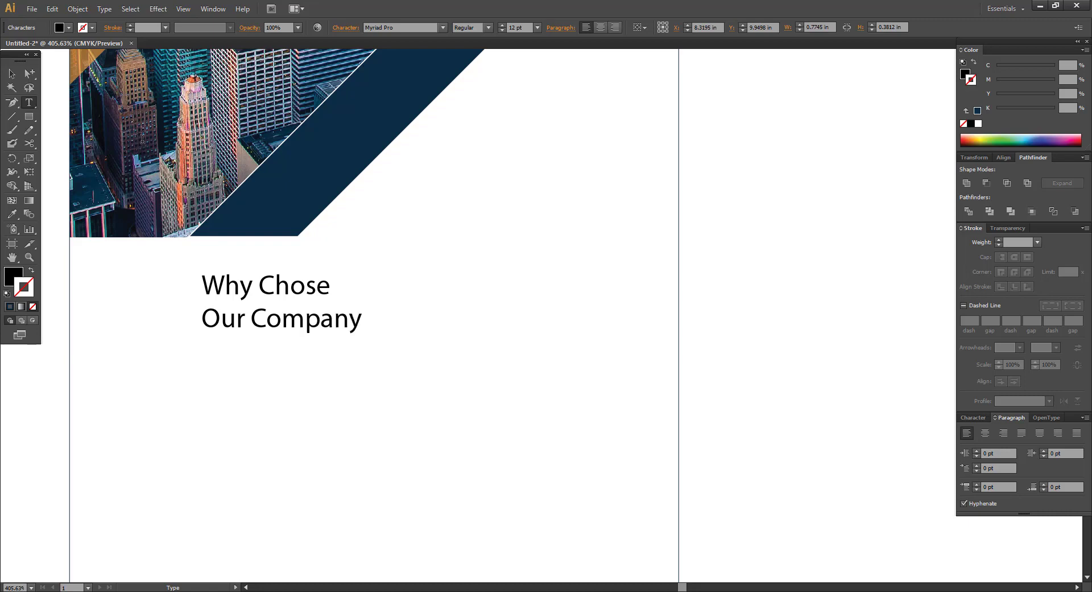
left_click(10, 74)
left_click(449, 288)
left_click_drag(449, 287, 649, 316)
- Show the character settings and rulers, and place a vertical guide just inside the first panel's outer edge
key("ctrl+minus")
key("ctrl+minus")
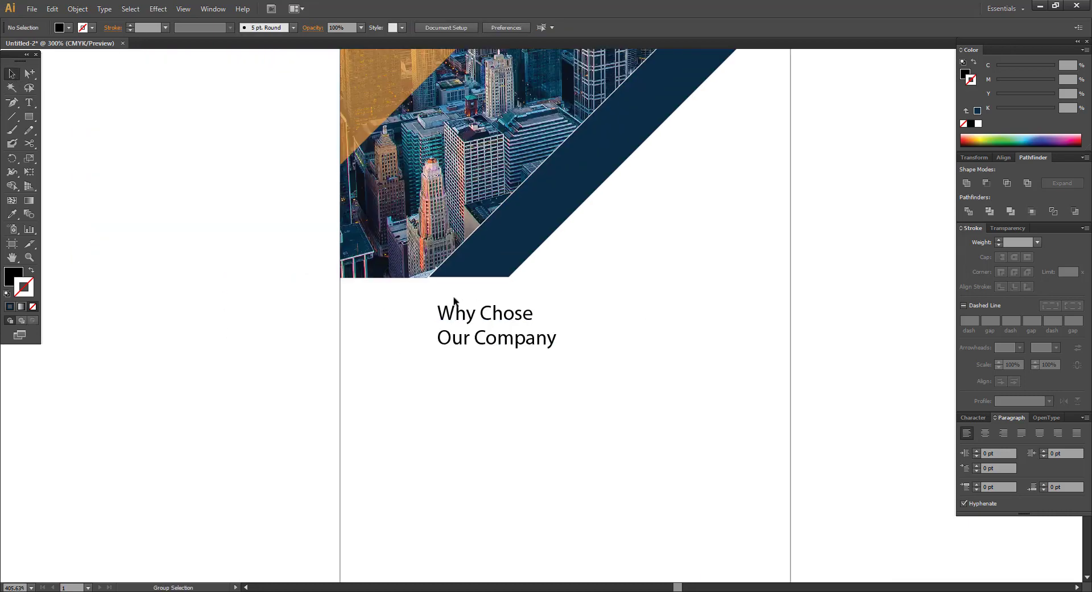
key("ctrl+minus")
scroll(233, 83, "right", 5)
key("ctrl+t")
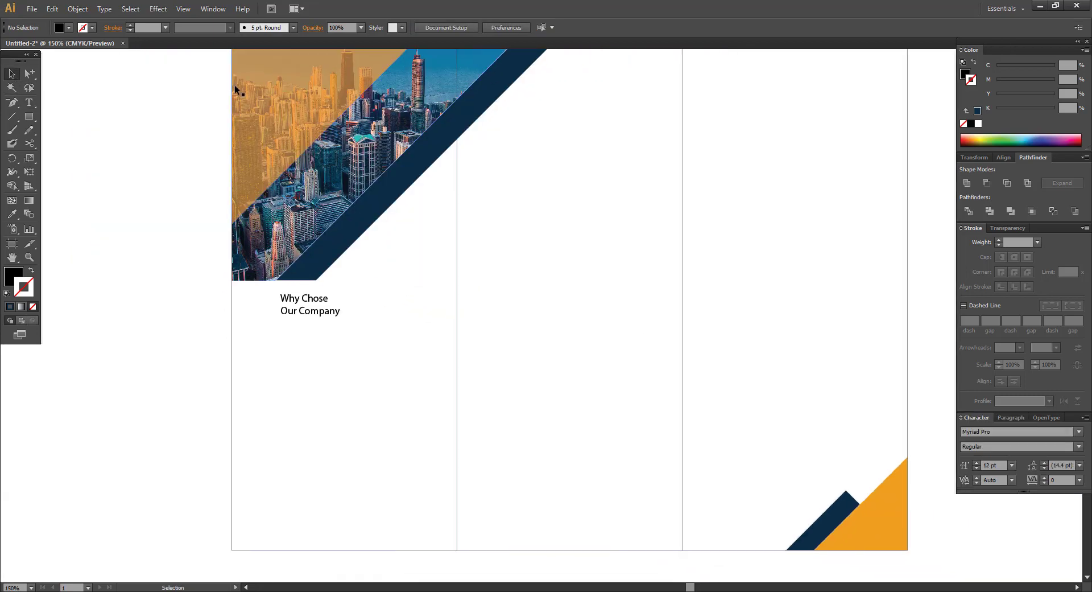
key("ctrl+r")
left_click_drag(263, 54, 260, 183)
- Move the two-line heading so its left edge lines up with the vertical guide
left_click_drag(260, 258, 357, 386)
key("ctrl+space")
left_click_drag(508, 298, 415, 299)
left_click(481, 269)
key("space")
left_click_drag(481, 268, 412, 255)
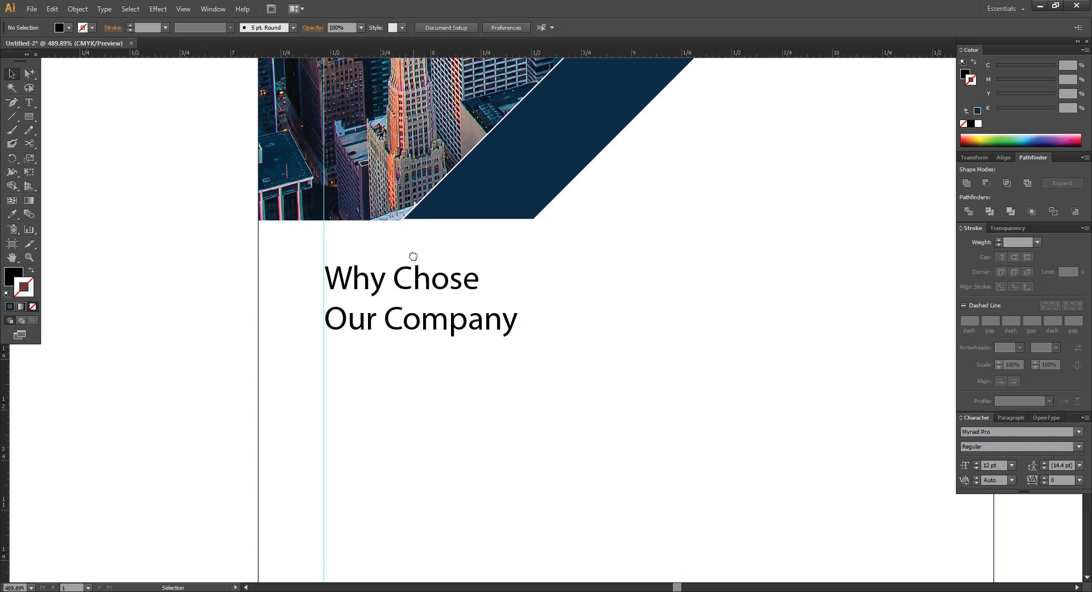
- Set the font size of the heading line "Our Company" to 24 pt
double_click(413, 280)
triple_click(413, 283)
left_click(437, 282)
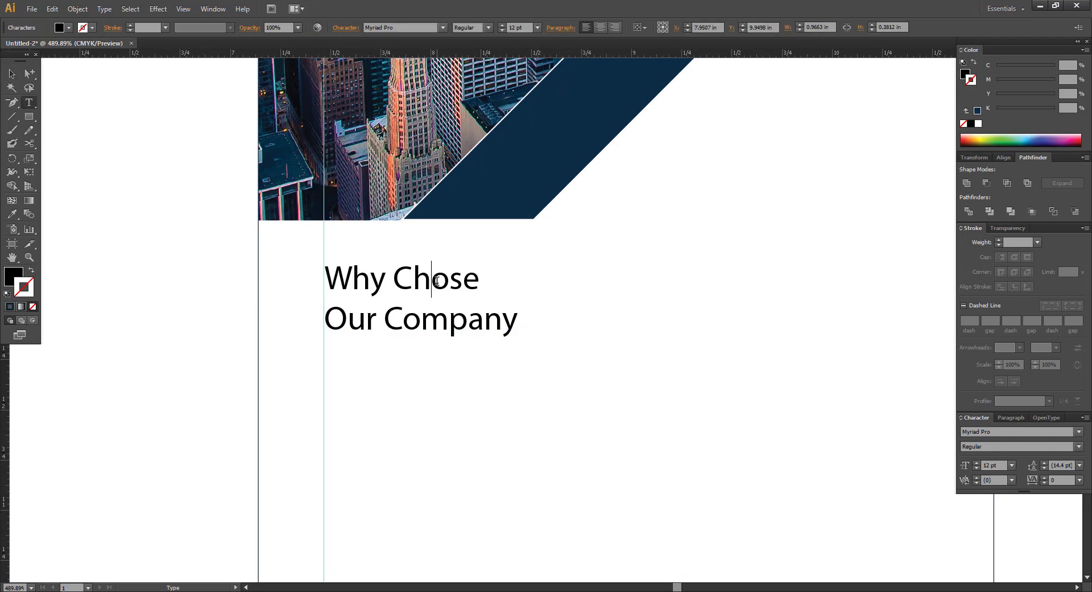
left_click_drag(328, 315, 531, 305)
left_click(537, 27)
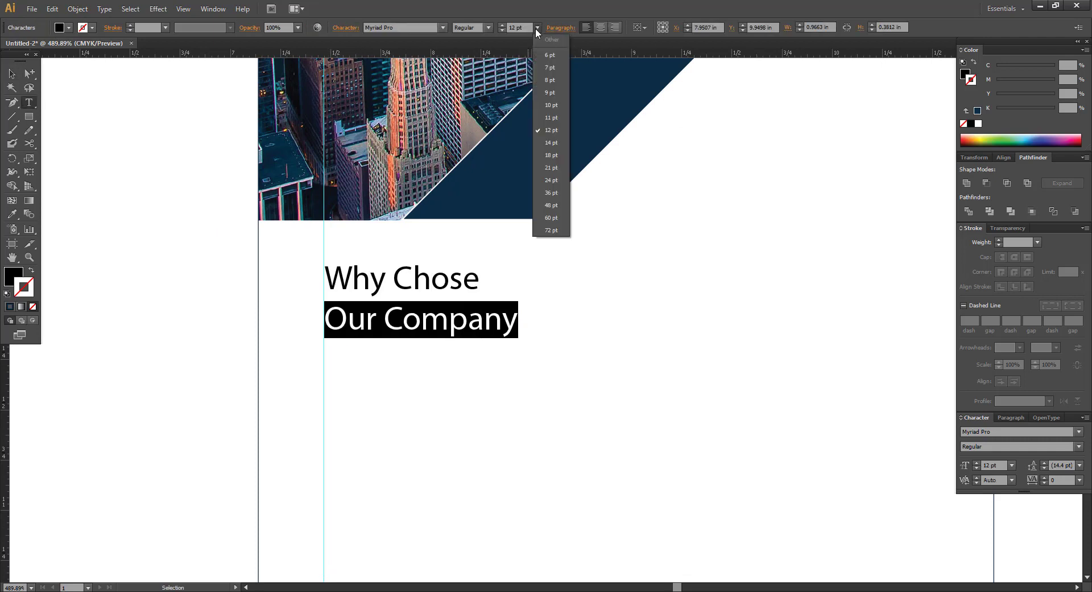
left_click(555, 192)
left_click(537, 27)
left_click(555, 178)
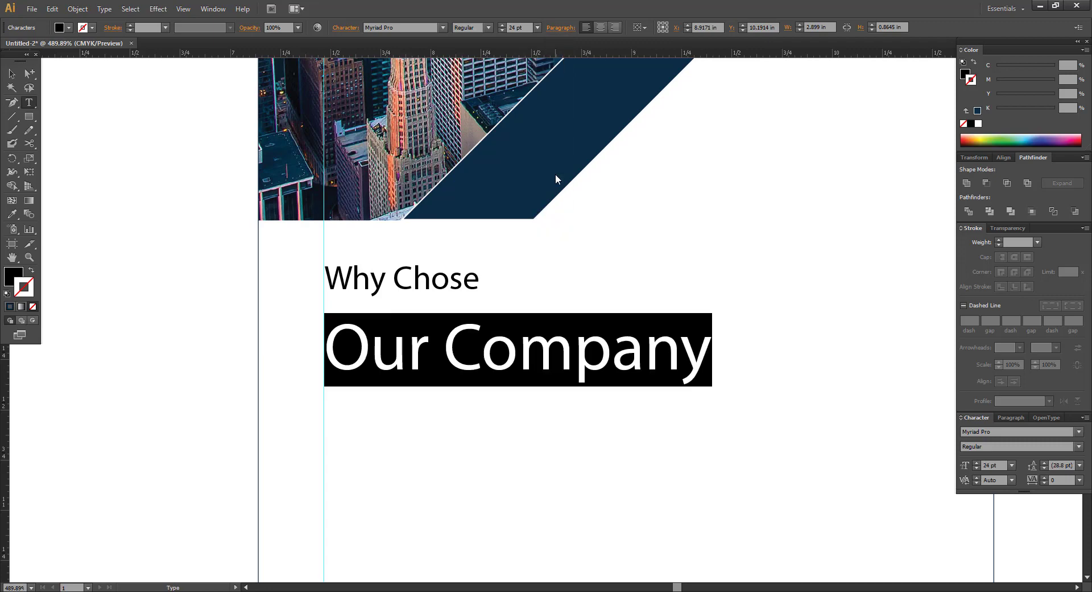
left_click(11, 74)
left_click(165, 146)
- Apply the Bold font style to the whole two-line heading
key("ctrl+minus")
key("ctrl+minus")
left_click_drag(397, 209, 221, 206)
left_click(333, 313)
left_click(1079, 446)
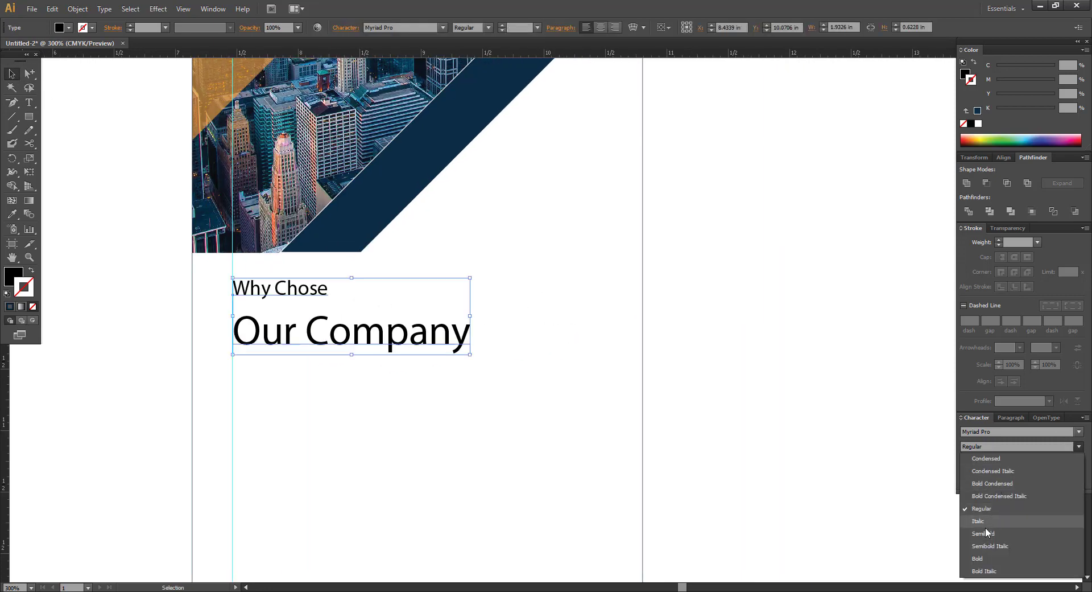
left_click(979, 547)
left_click(558, 328)
- Draw a text frame about 3 by 1.6 in below the heading, starting at the guide, with 9 pt text
key("ctrl+minus")
left_click_drag(477, 323, 304, 183)
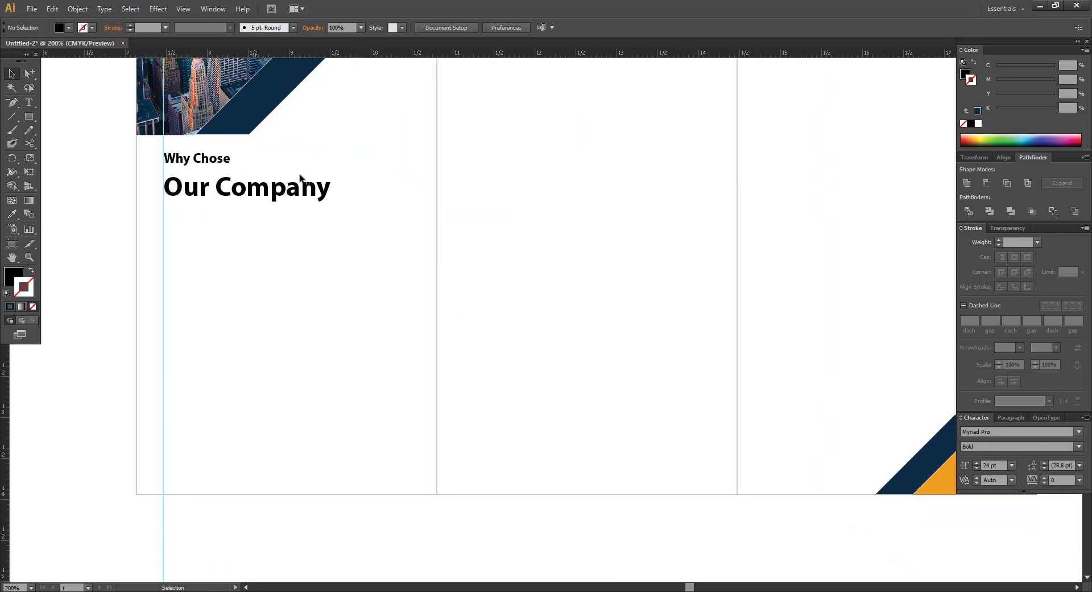
left_click(28, 102)
left_click_drag(164, 215, 409, 348)
left_click(536, 27)
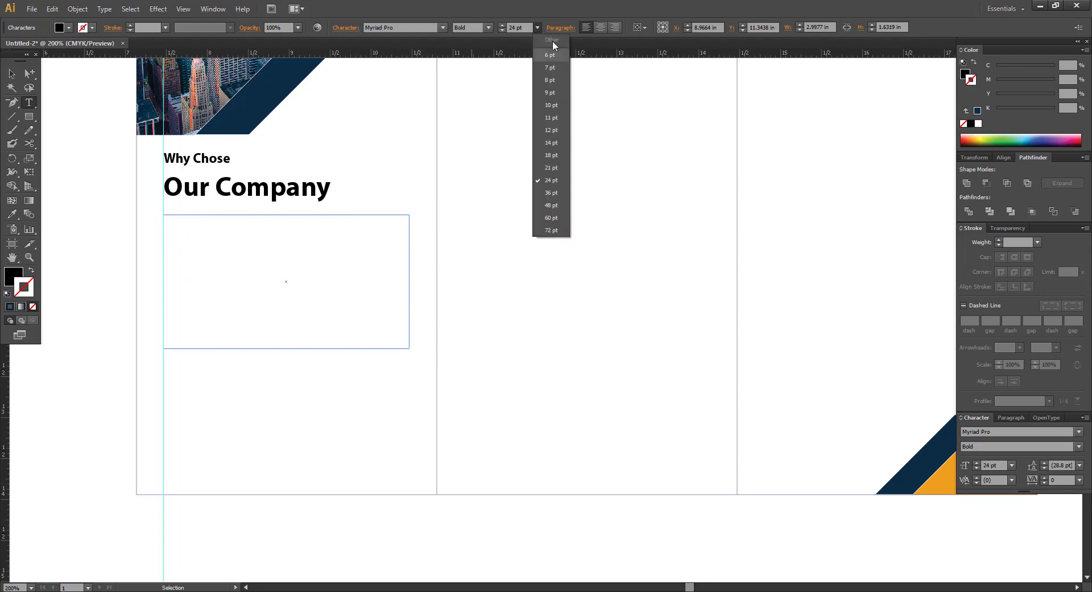
left_click(551, 93)
- Switch to the browser, copy the opening Lorem Ipsum text through "type specimen book", and paste it into the text frame in Illustrator
key("alt+Tab")
scroll(305, 243, "down", 1)
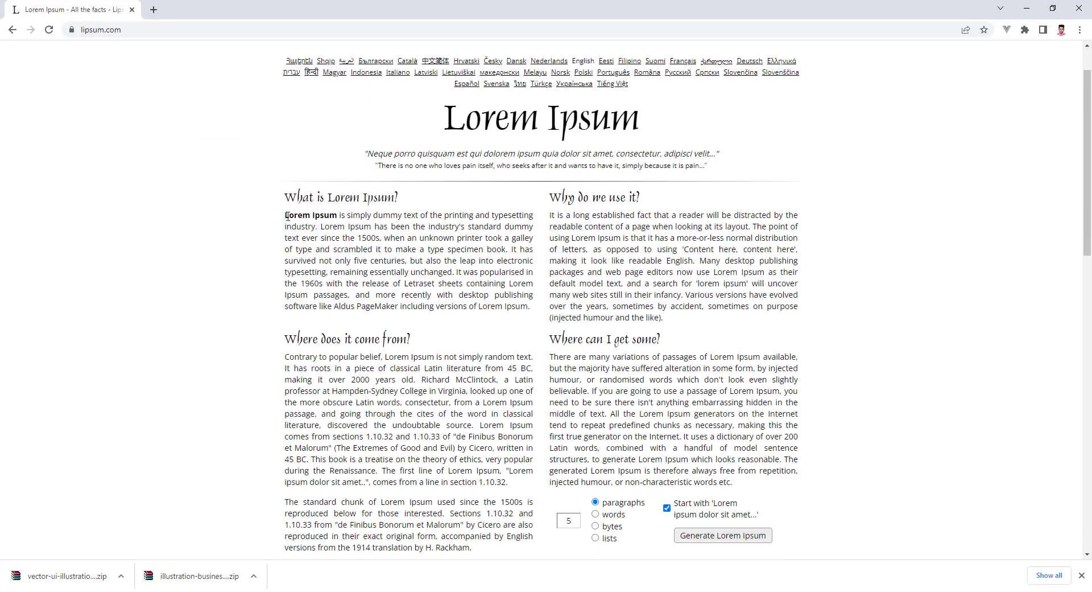
left_click_drag(284, 215, 508, 249)
key("ctrl+c")
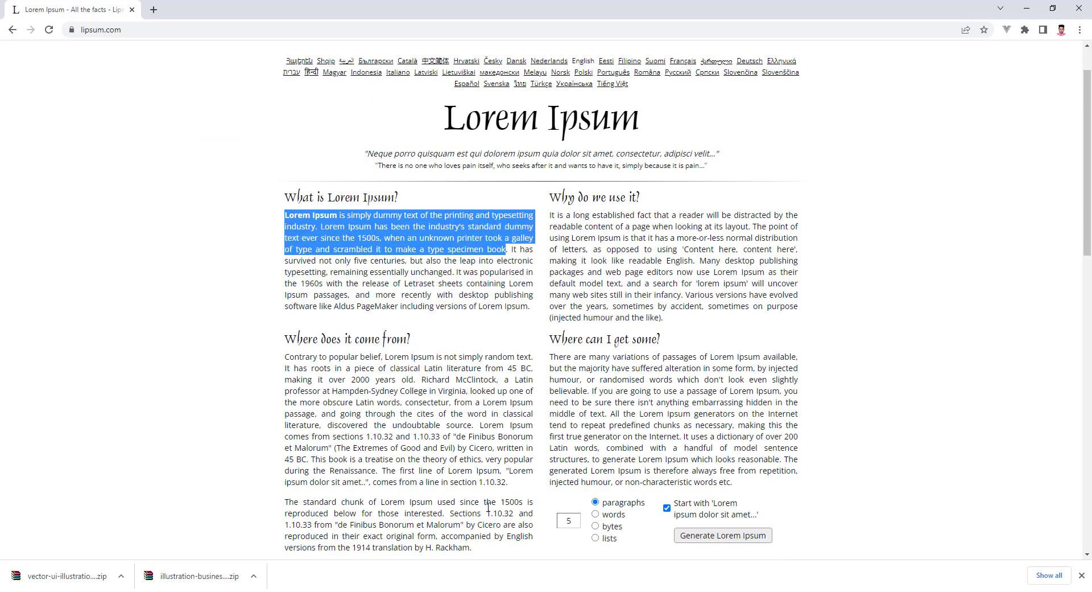
key("alt+Tab")
key("ctrl+v")
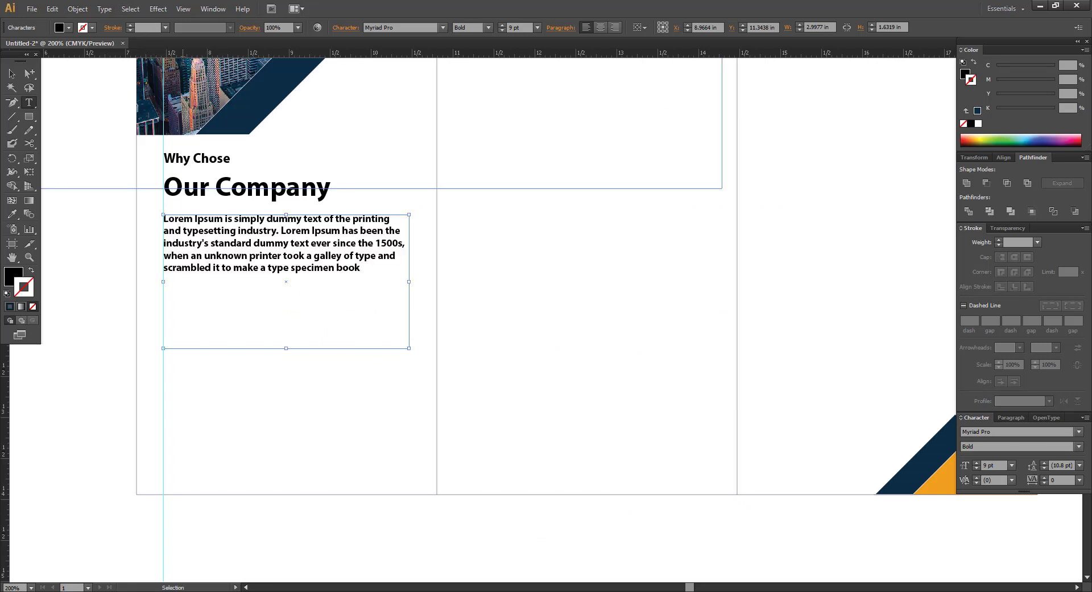
- Set the font style of the whole Lorem Ipsum paragraph below the heading to Regular
left_click(1079, 447)
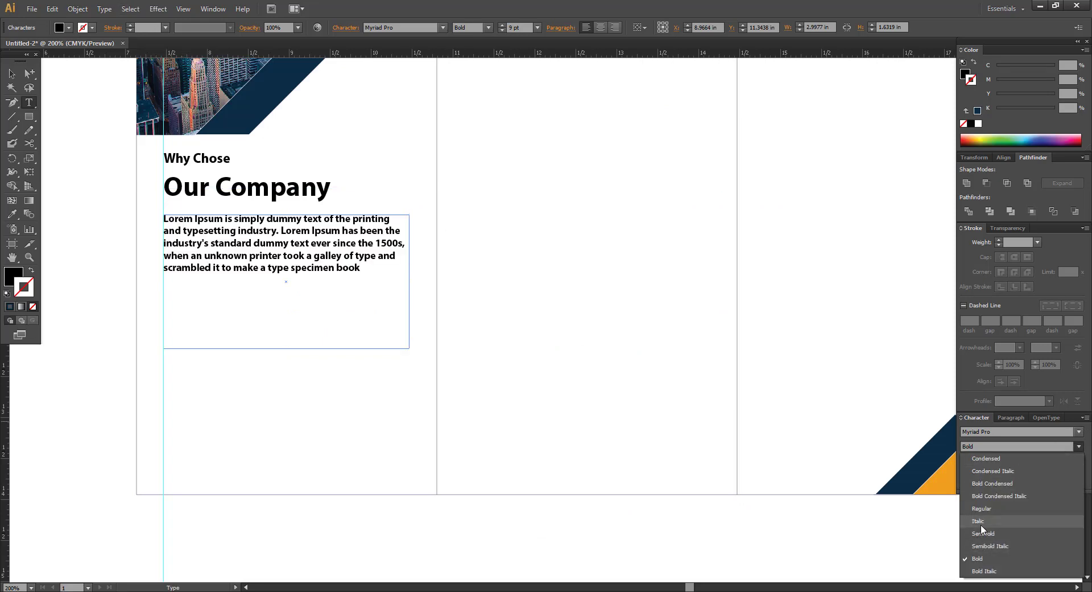
left_click(984, 508)
key("ctrl+a")
left_click(1079, 446)
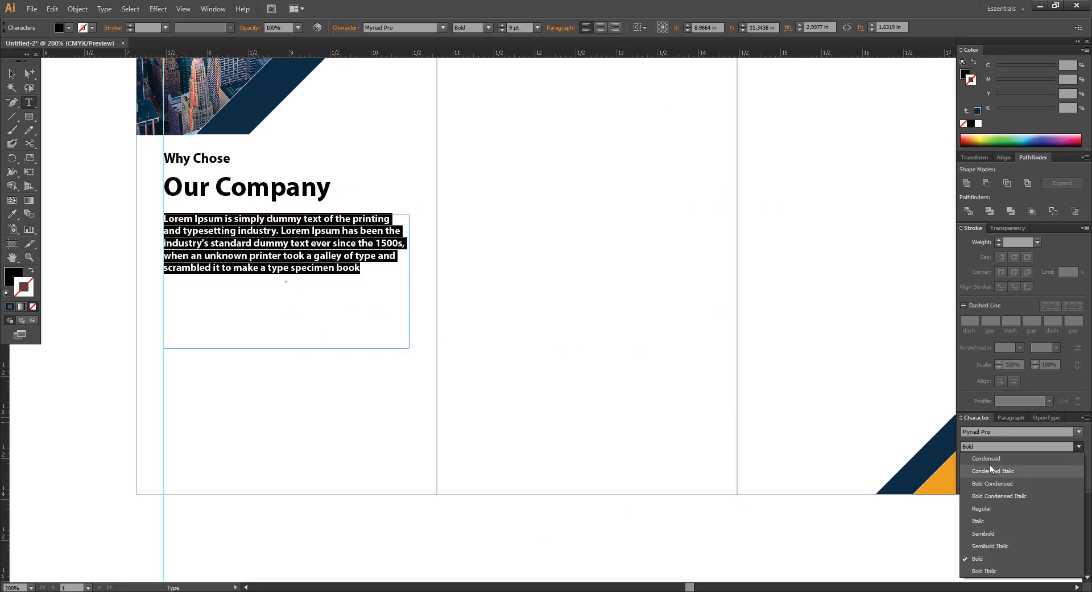
left_click(985, 509)
left_click(12, 76)
left_click(451, 258)
left_click_drag(315, 247, 324, 261)
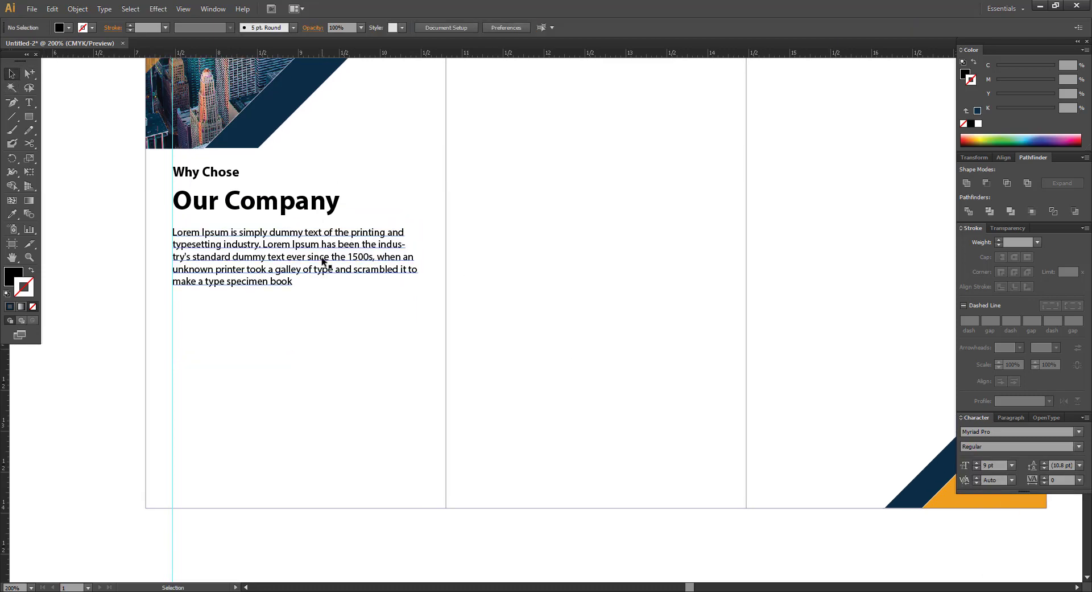
left_click(294, 251)
left_click(479, 211)
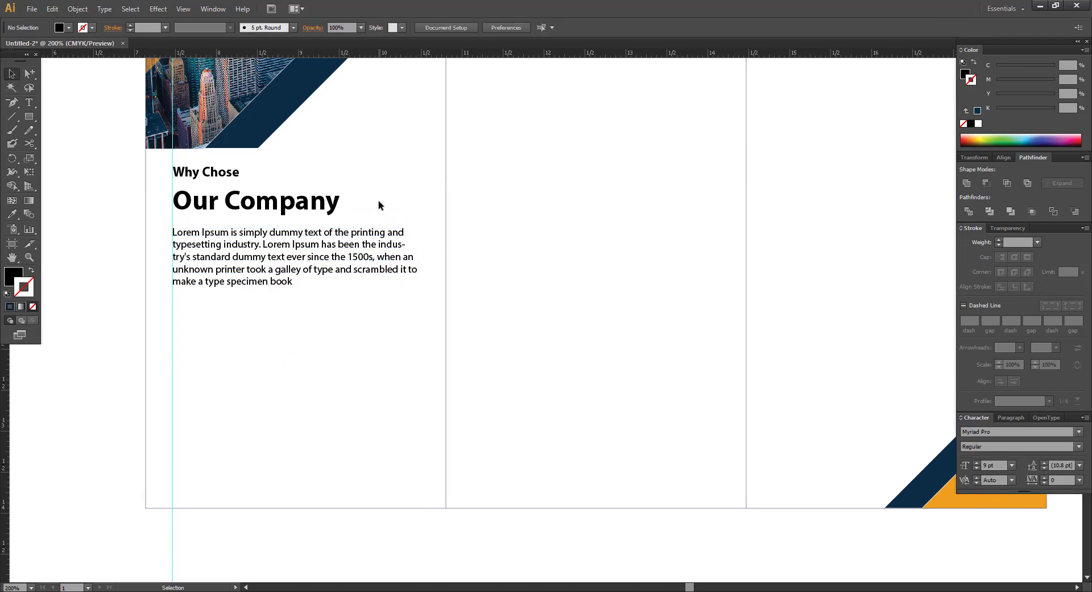
- Copy the whole paragraph and paste it again after "type specimen book" in the same text frame
left_click_drag(378, 206, 357, 193)
left_click(270, 347)
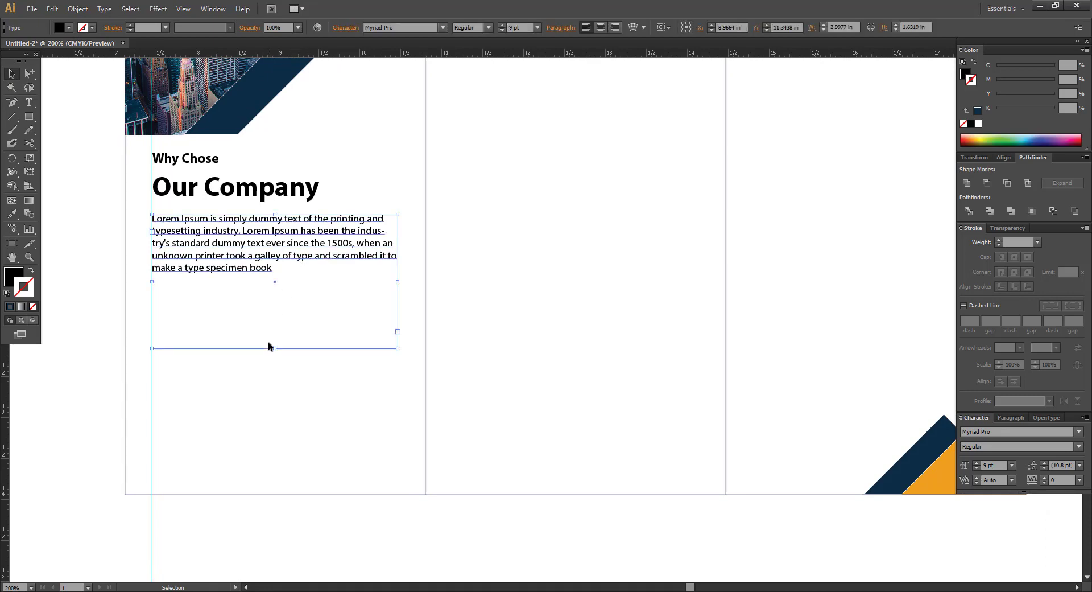
left_click(272, 271)
double_click(274, 269)
key("ctrl+a")
key("ctrl+c")
left_click(276, 271)
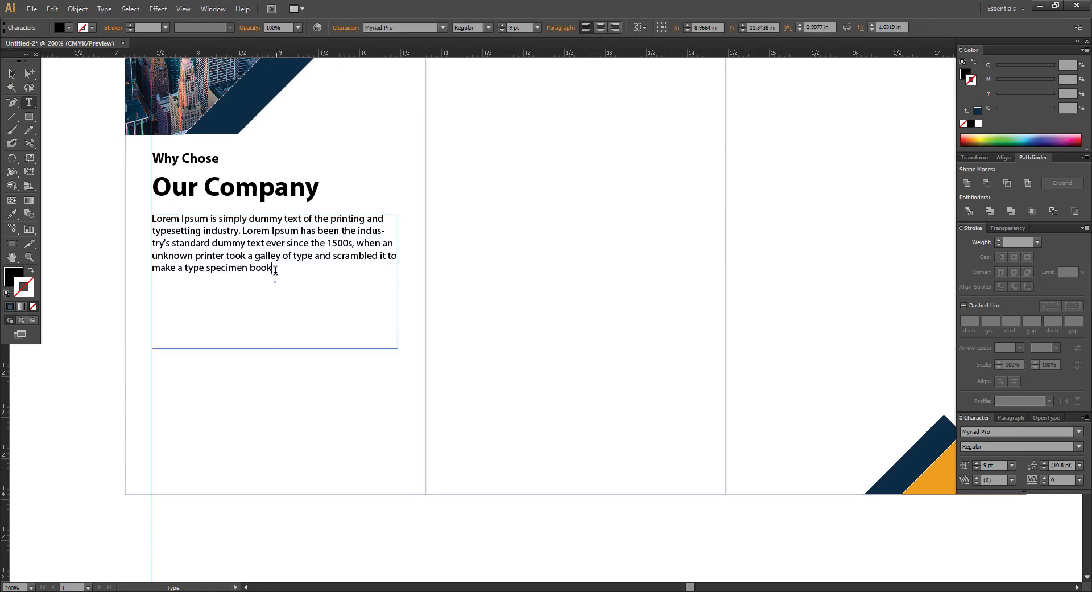
key("ctrl+v")
- Justify all the paragraph text with its last line aligned left
key("ctrl+a")
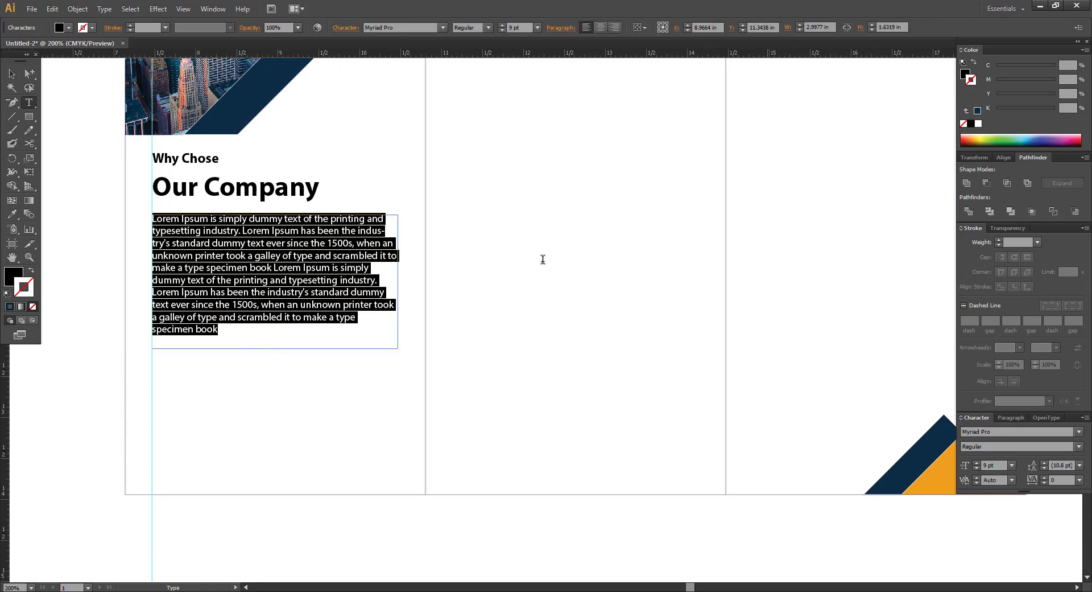
left_click(1011, 417)
left_click(1022, 433)
key("Escape")
left_click(612, 238)
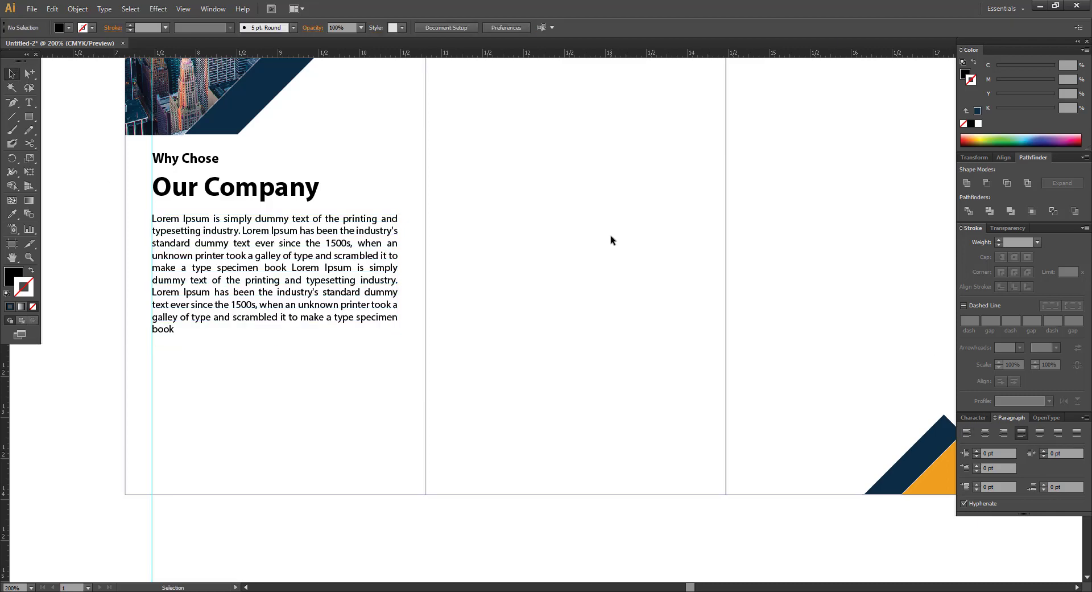
- Nudge the body text frame up slightly, closer to the heading
mouse_move(490, 260)
left_mouse_down()
mouse_move(511, 252)
mouse_move(492, 268)
left_mouse_up()
left_click(283, 246)
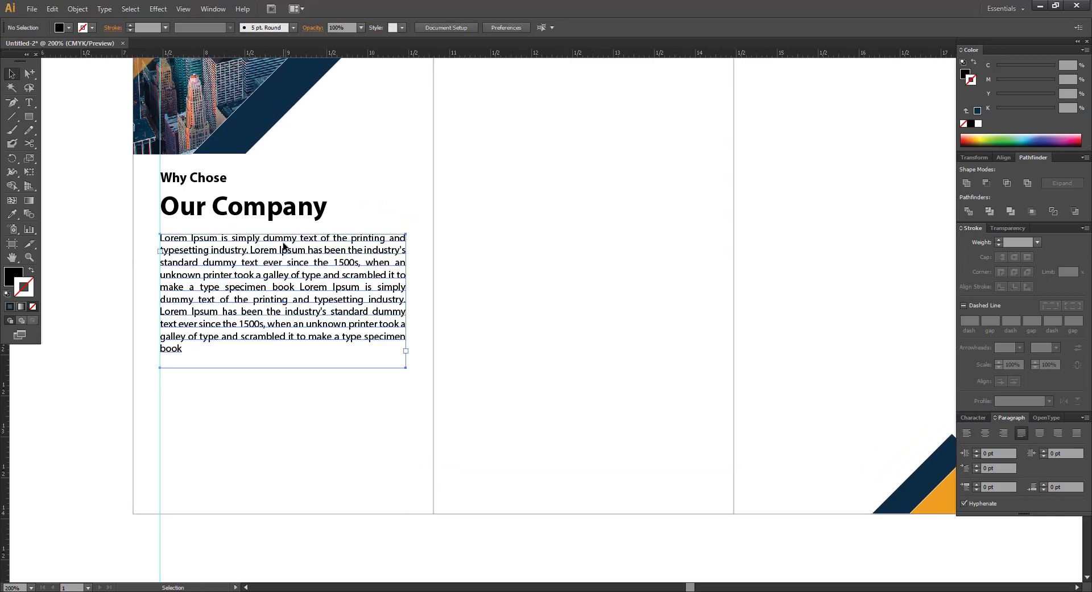
key("Up")
key("Up")
key("Up")
left_click(520, 233)
- Copy the heading below the paragraph, replace its text with "58%" and "Rating" on two lines, and center-align it
left_click_drag(520, 232, 512, 202)
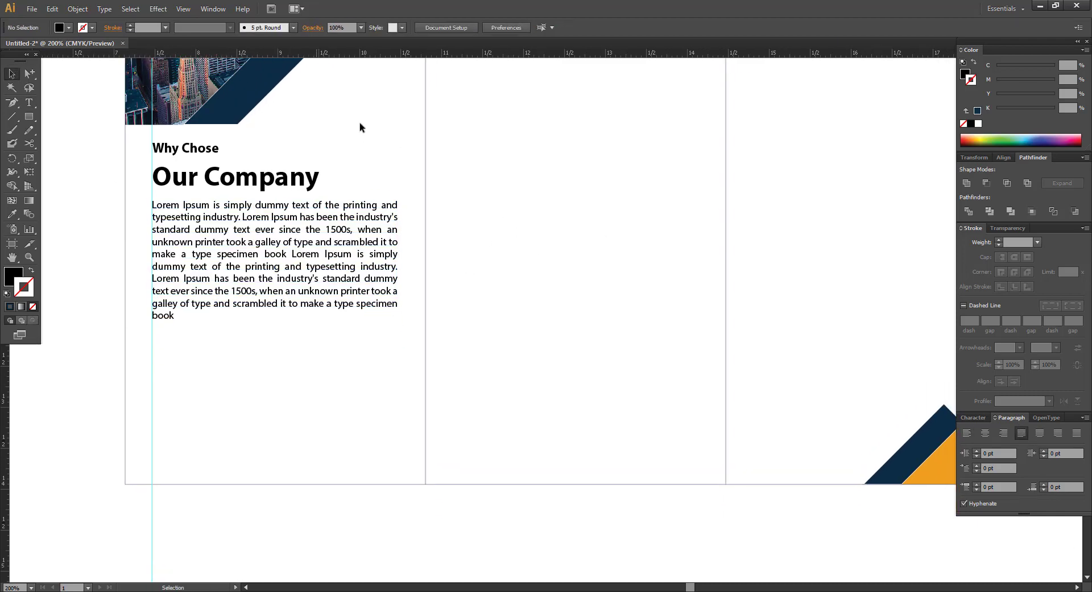
left_click_drag(312, 176, 323, 389)
double_click(226, 392)
key("ctrl+a")
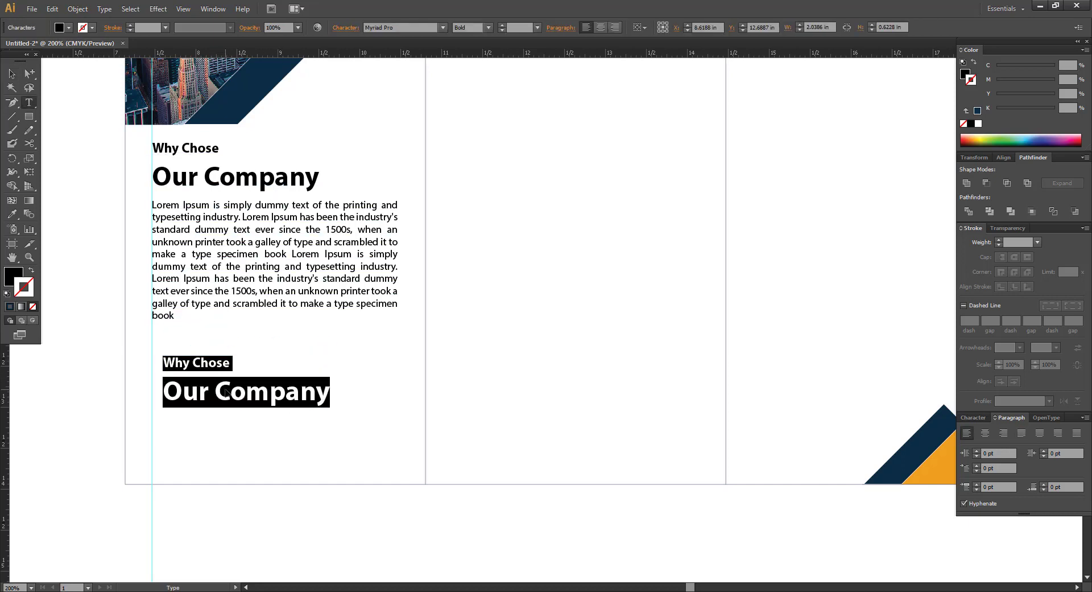
type("58")
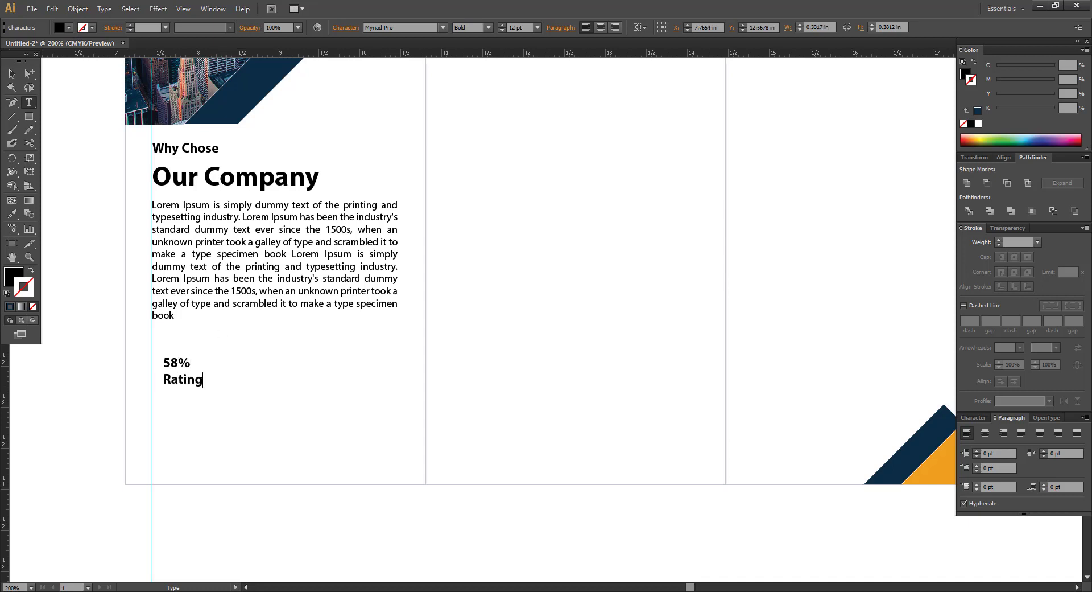
type("% Rating")
key("Escape")
key("ctrl+shift+c")
- Change the font of the "58% Rating" text to Arial Rounded MT Bold
left_click_drag(190, 368, 186, 344)
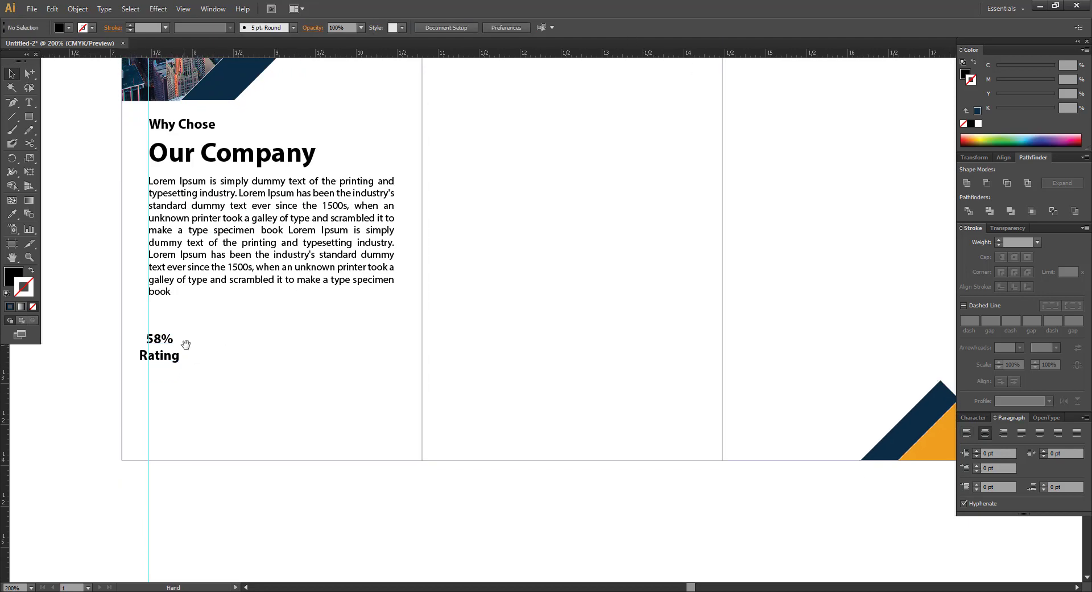
left_click(169, 343)
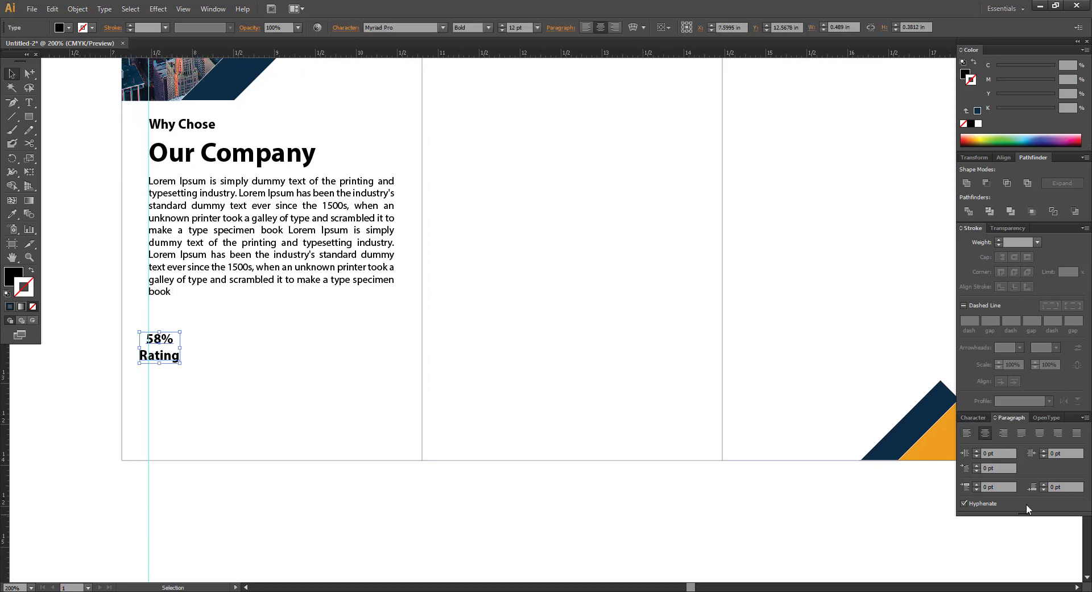
left_click(974, 418)
left_click(1079, 432)
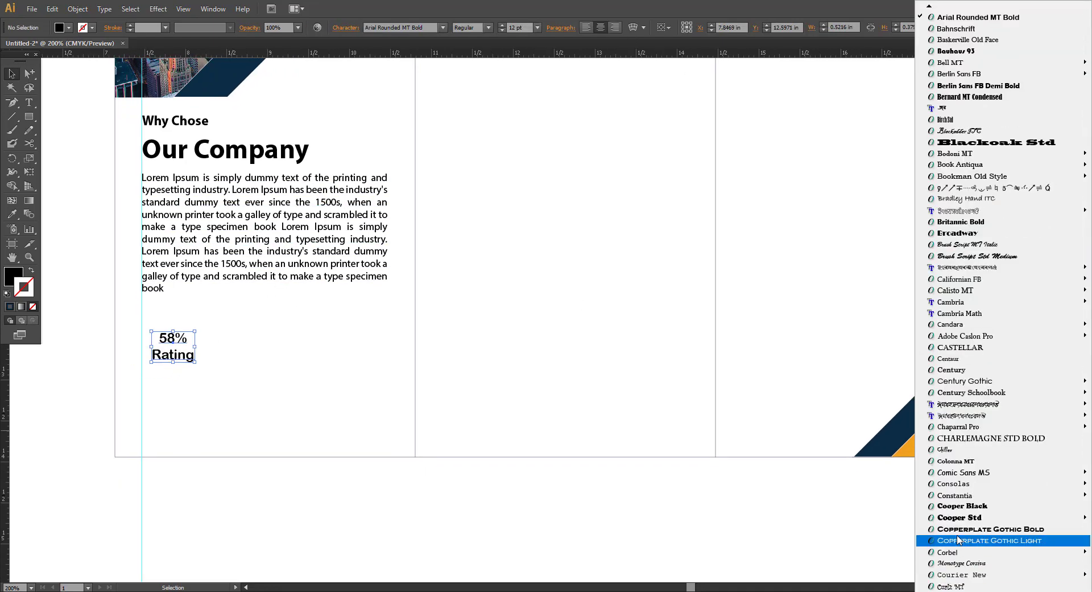
left_click(962, 574)
left_click(388, 401)
- Move the rating text slightly down and draw a circle about 0.82 in in diameter around it, with a black stroke and no fill
left_click_drag(257, 360, 267, 336)
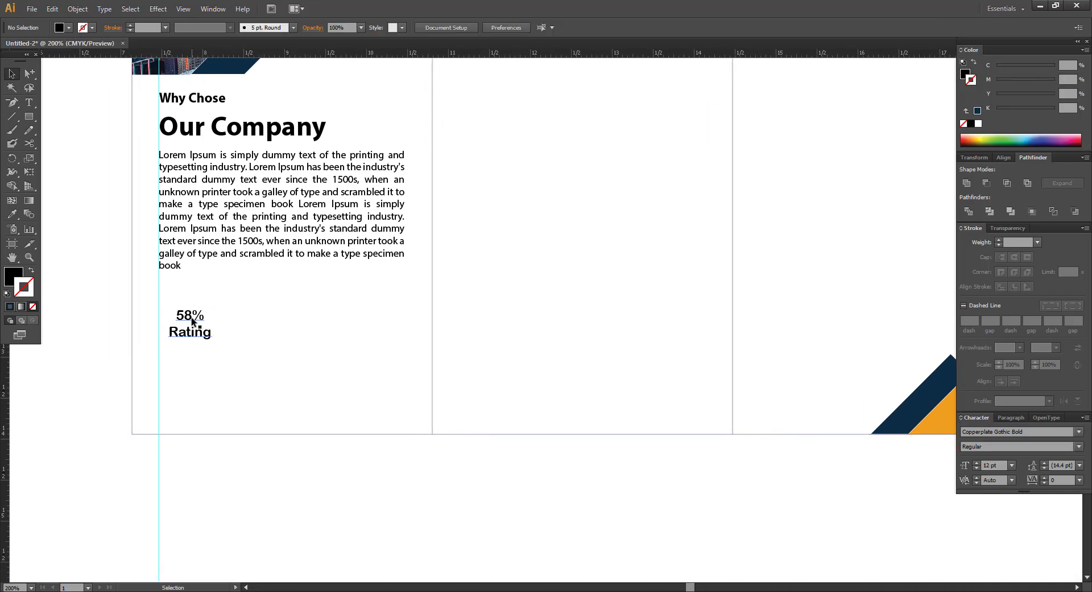
mouse_move(191, 322)
left_mouse_down()
mouse_move(191, 347)
mouse_move(203, 333)
left_mouse_up()
left_click(212, 319)
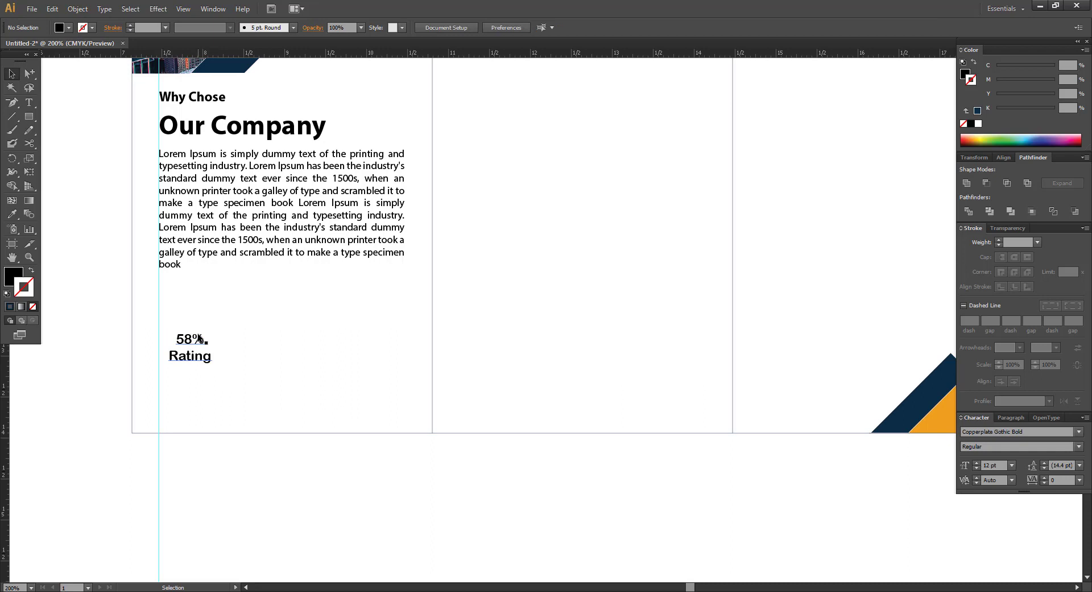
left_click_drag(28, 122, 68, 144)
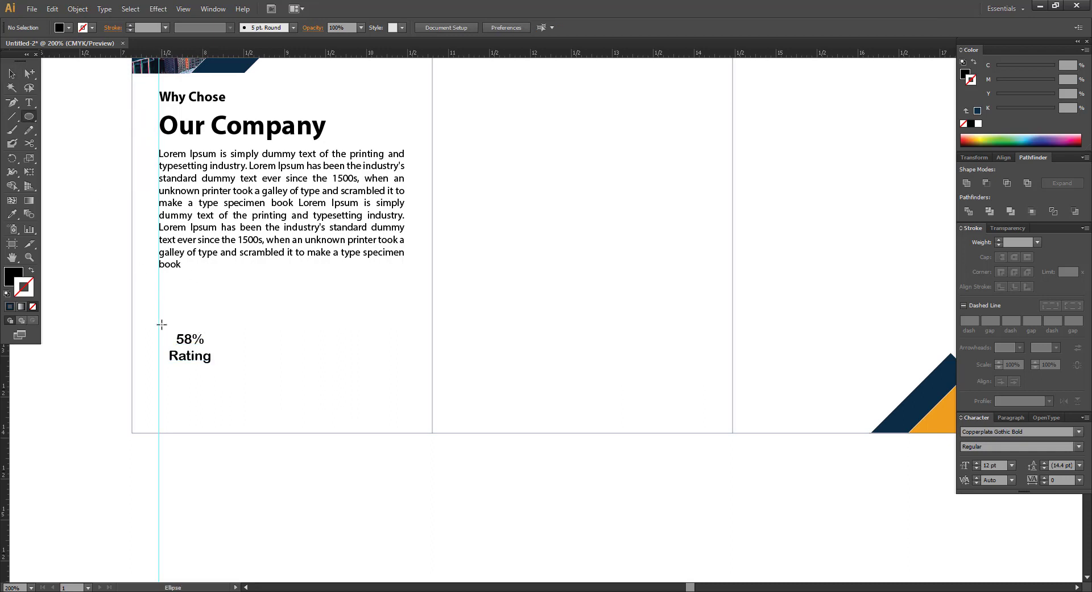
left_click_drag(189, 345, 223, 378)
left_click(31, 270)
left_click(311, 333)
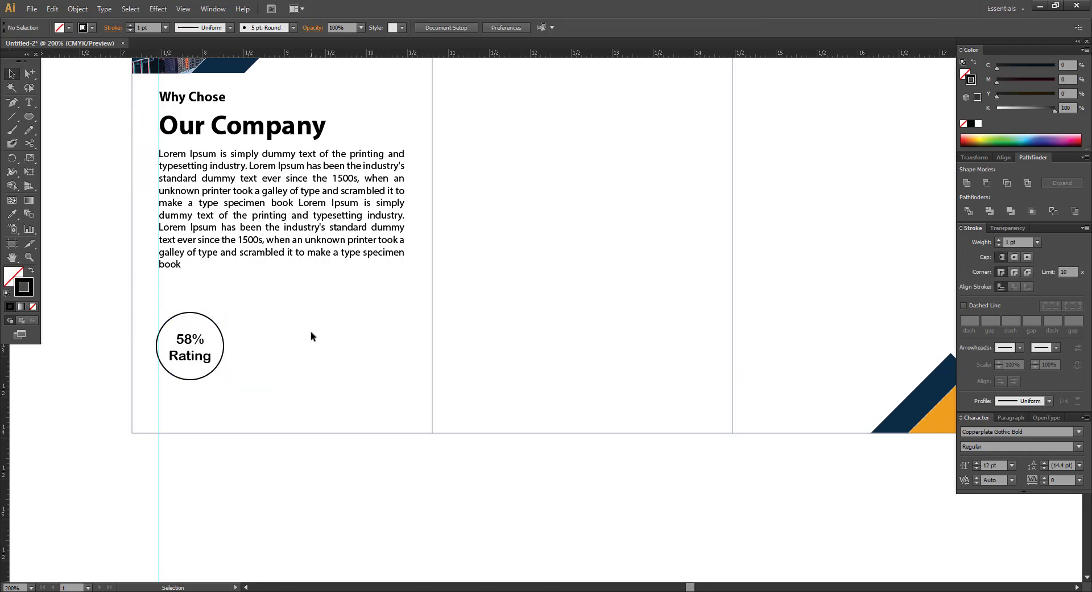
- Shift the rating text slightly right and set the circle's stroke weight to 3 pt
left_click_drag(300, 304, 284, 314)
left_click_drag(180, 347, 186, 347)
left_click(210, 315)
left_click(189, 327)
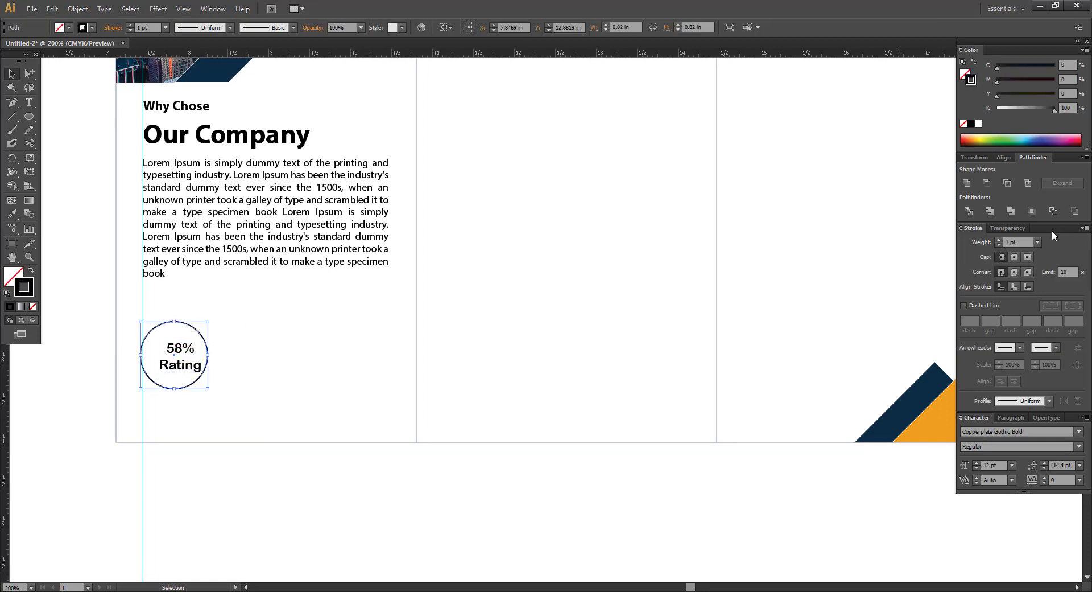
left_click(1038, 241)
left_click(1049, 317)
left_click(360, 349)
- Color the circle's stroke with the orange sampled from the brochure's corner triangle
scroll(307, 340, "left", 1)
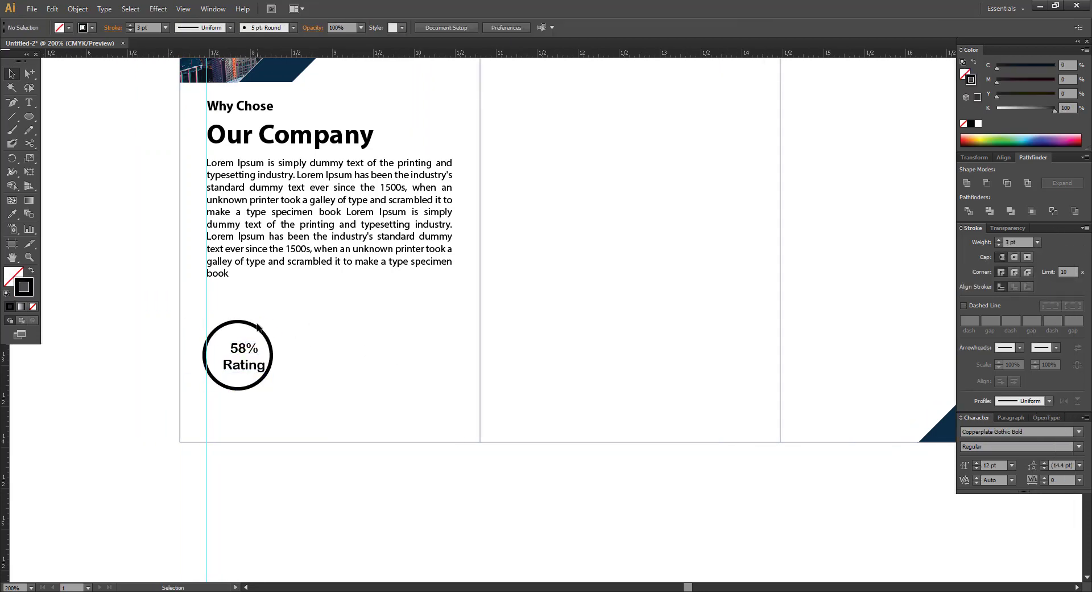
left_click(258, 328)
left_click_drag(450, 79, 394, 332)
left_click_drag(716, 434, 483, 257)
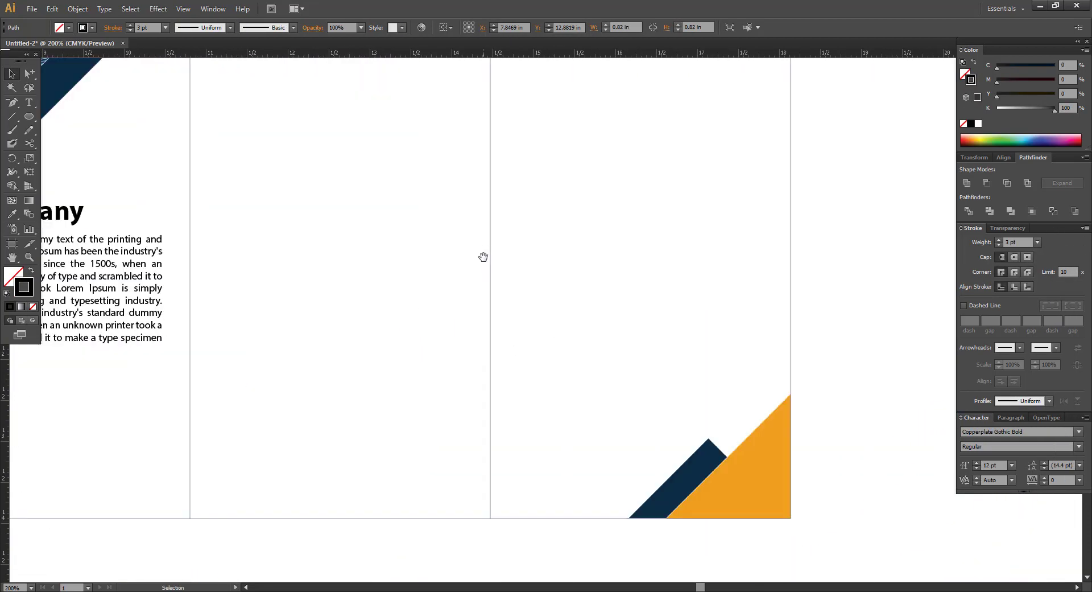
left_click(761, 449, "shift")
key("v")
key("ctrl+shift+a")
- Center the rating text and the orange circle on each other horizontally and vertically
left_click_drag(239, 398, 552, 392)
left_click_drag(216, 351, 392, 528)
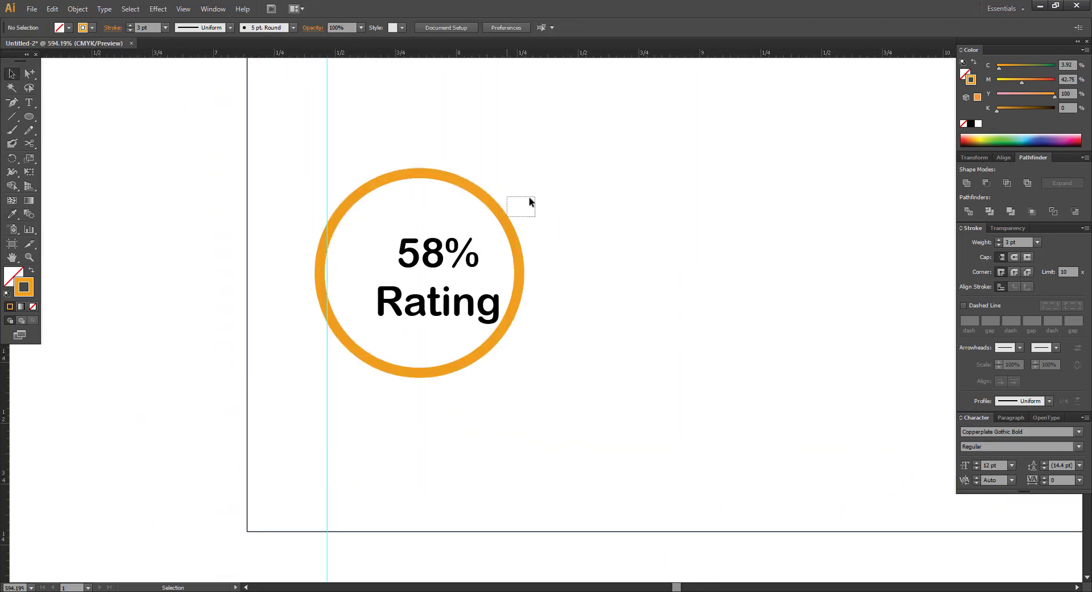
left_click_drag(529, 200, 466, 256)
left_click(379, 28)
left_click(600, 173)
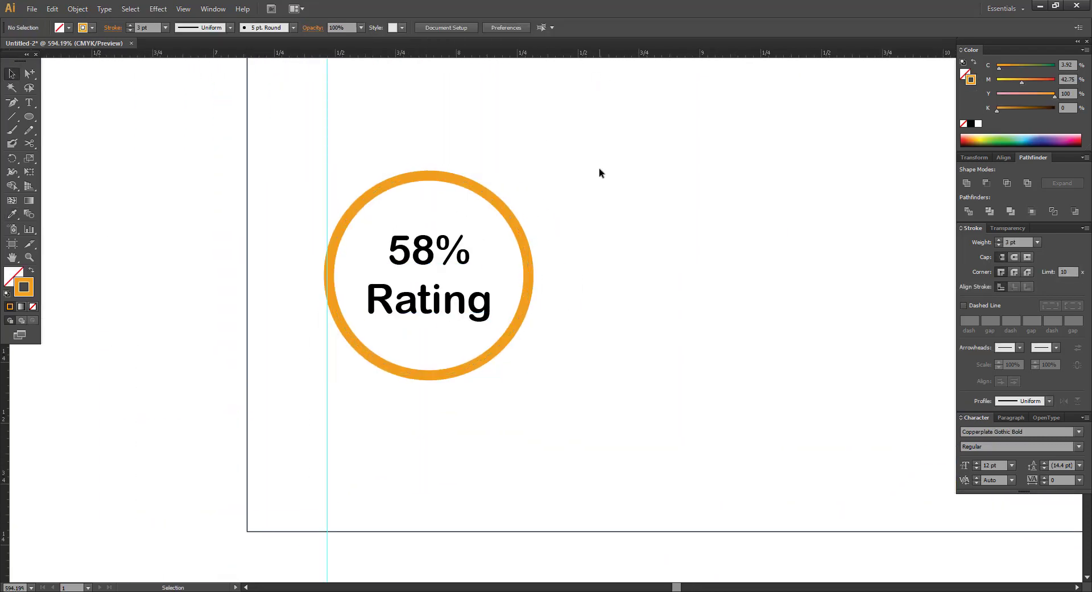
- Scale the circle and its rating text down together until the circle is about 0.7 in in diameter
key("ctrl+minus")
key("ctrl+minus")
key("ctrl+minus")
left_click_drag(569, 239, 399, 257)
left_click(356, 334)
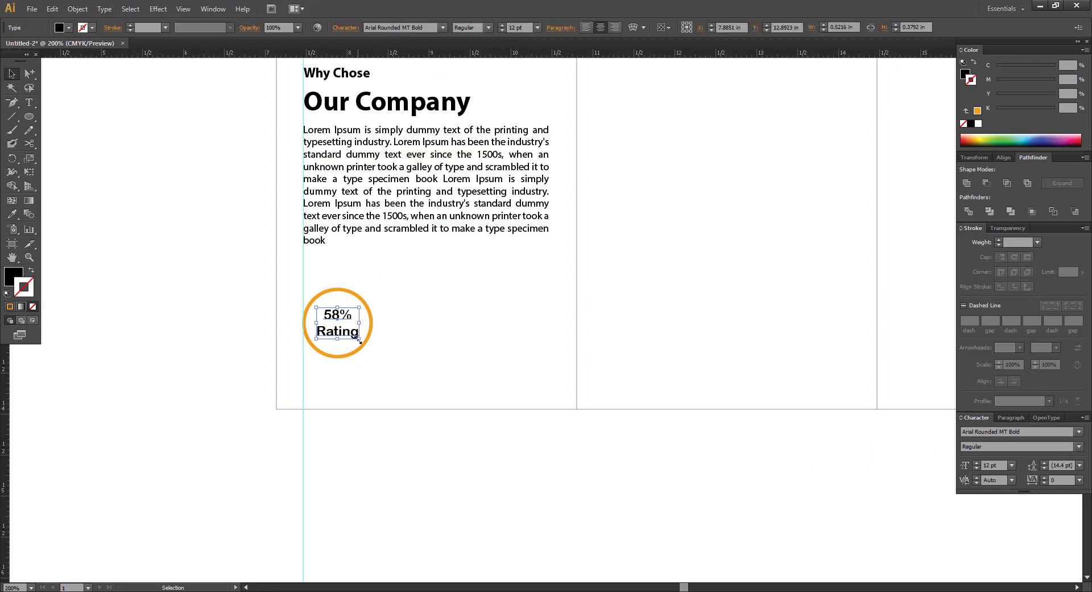
left_click_drag(359, 342, 360, 343)
left_click(352, 290)
left_click_drag(352, 291, 324, 292)
- Copy the circle together with its rating text twice to the right in a row, about 0.93 in apart
left_click_drag(265, 326, 404, 327)
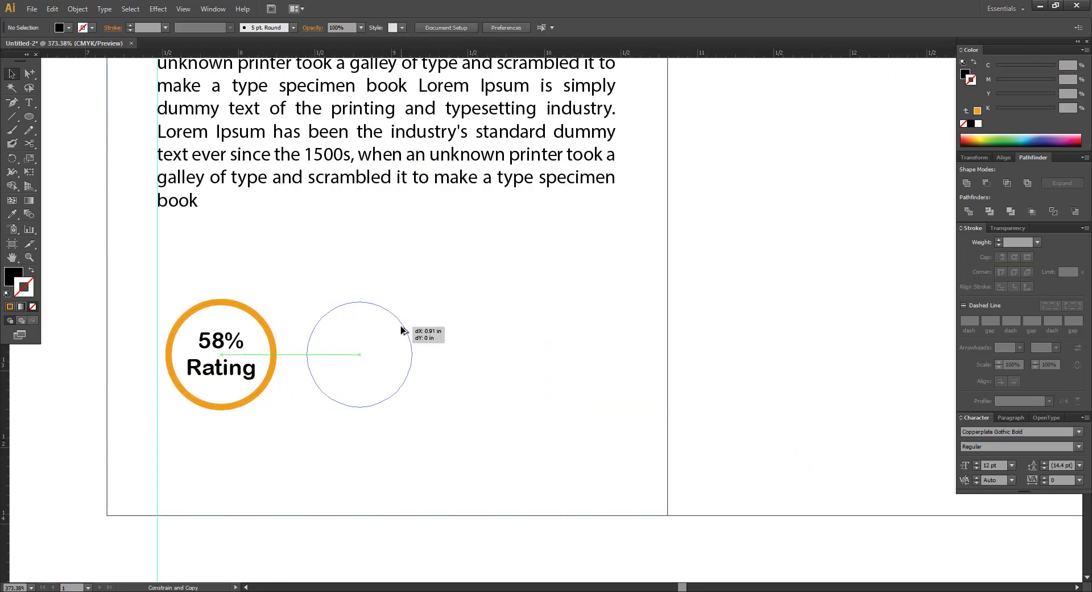
key("ctrl+z")
left_click(226, 341)
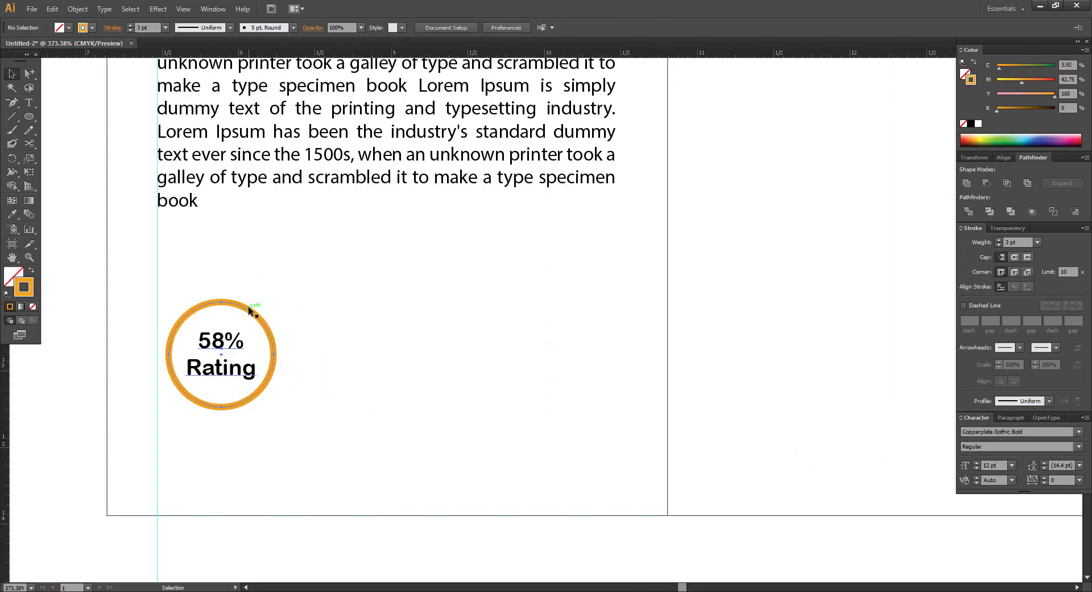
left_click_drag(248, 313, 390, 313)
key("ctrl+d")
left_click(417, 273)
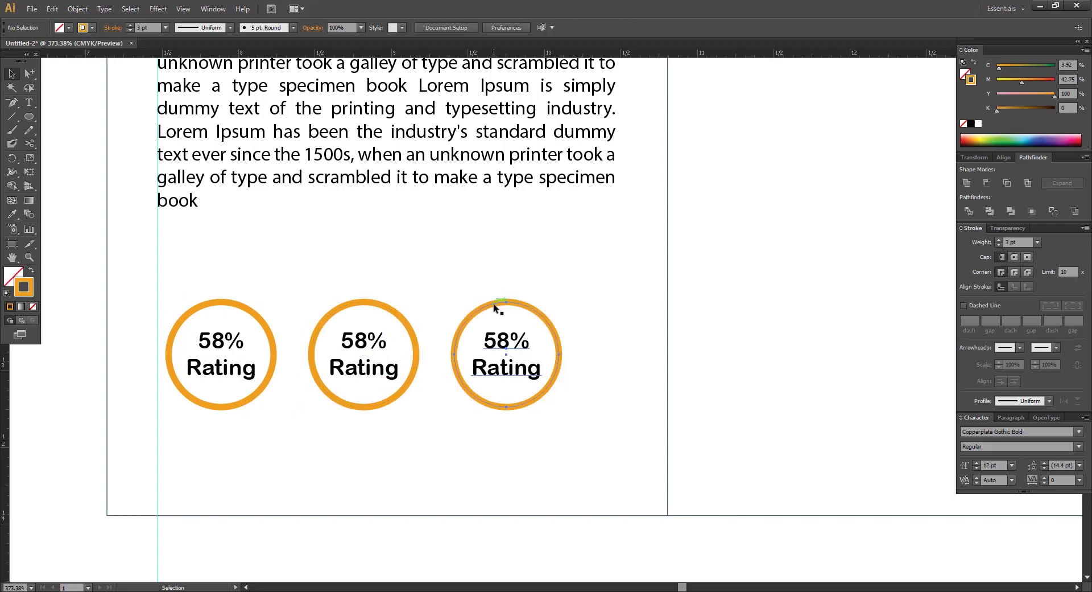
- Move the third rating badge right to the paragraph's right edge and distribute the three badges evenly
left_click_drag(493, 307, 575, 310)
key("ctrl+z")
left_click(288, 290)
left_click_drag(189, 281, 640, 393)
left_click(521, 28)
left_click(451, 202)
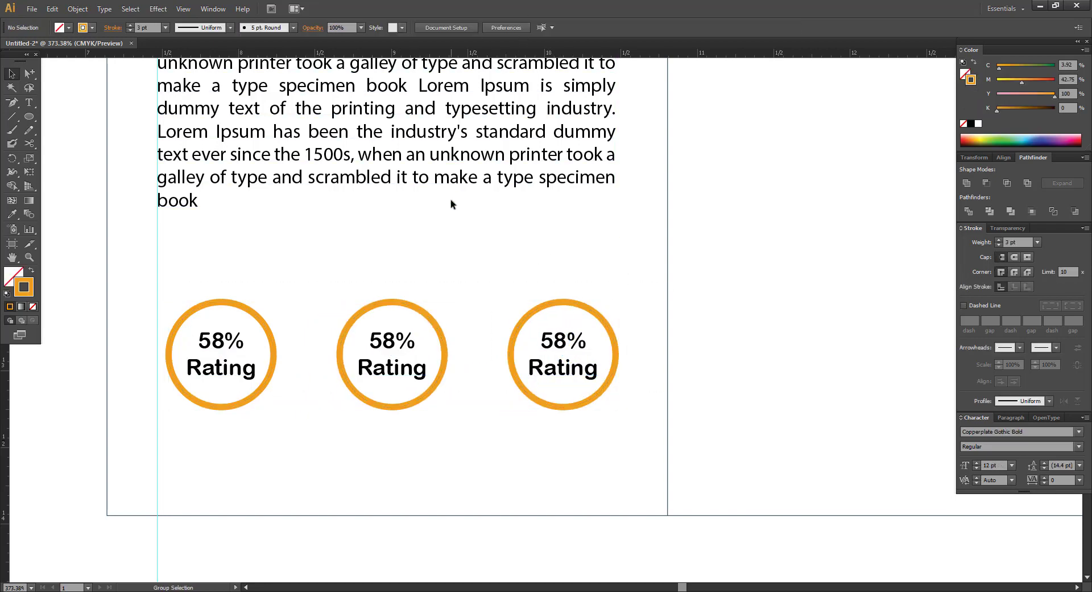
- Move the two-line heading and the body text frame slightly down to balance the spacing below the city photo
key("ctrl+minus")
key("ctrl+minus")
left_click_drag(465, 178, 418, 328)
left_click_drag(422, 264, 418, 250)
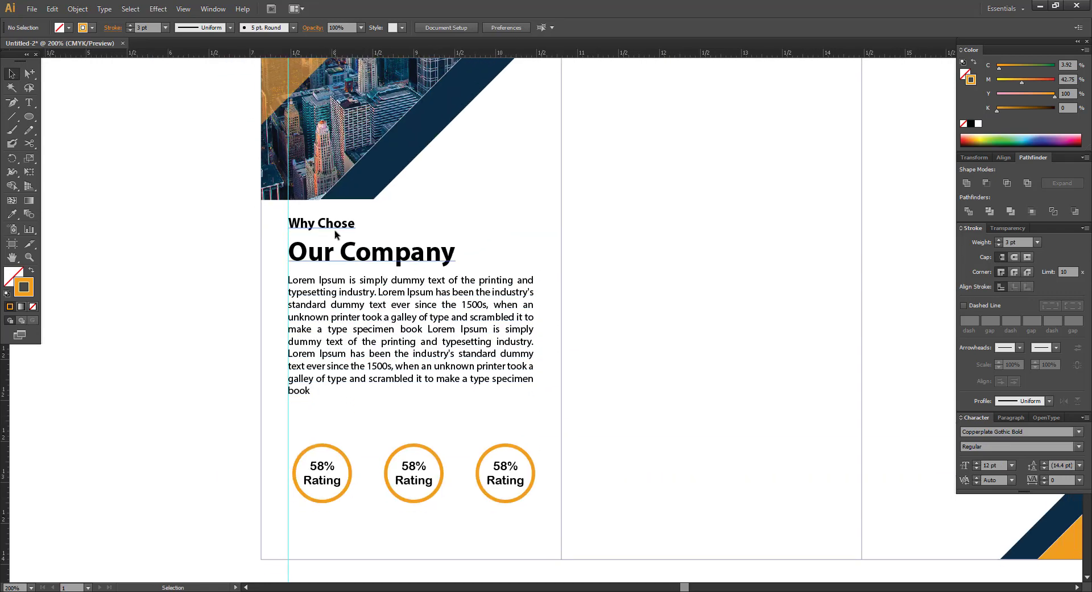
left_click_drag(336, 226, 337, 239)
left_click(426, 233)
left_click_drag(427, 232, 427, 204)
left_click(373, 259)
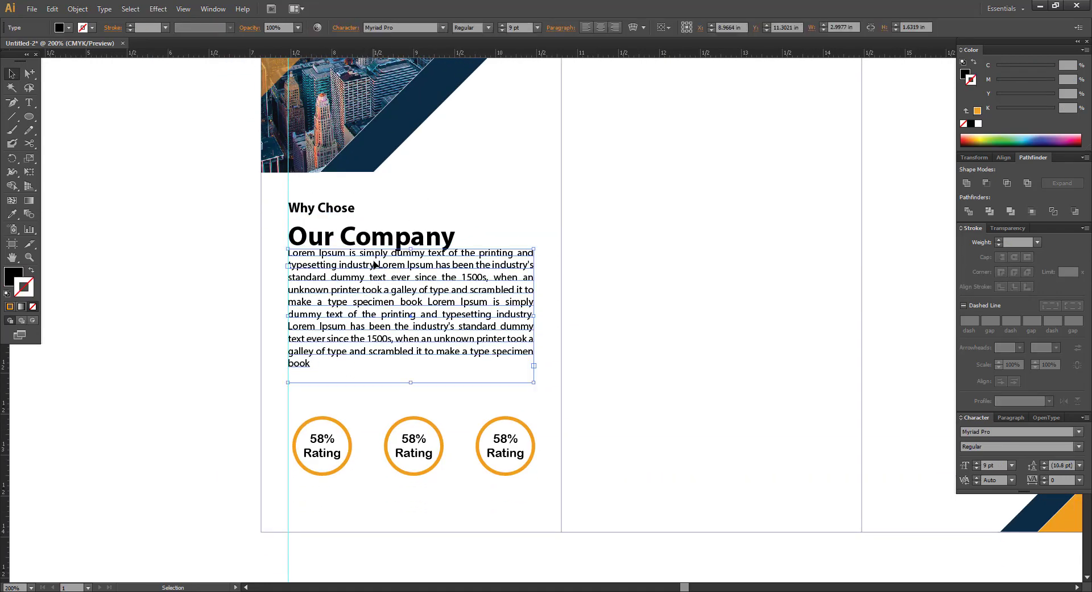
left_click_drag(373, 265, 375, 281)
left_click(520, 216)
- Fill the heading line "Our Company" with the orange sampled from the rating circles and remove its stroke
left_click_drag(520, 216, 423, 177)
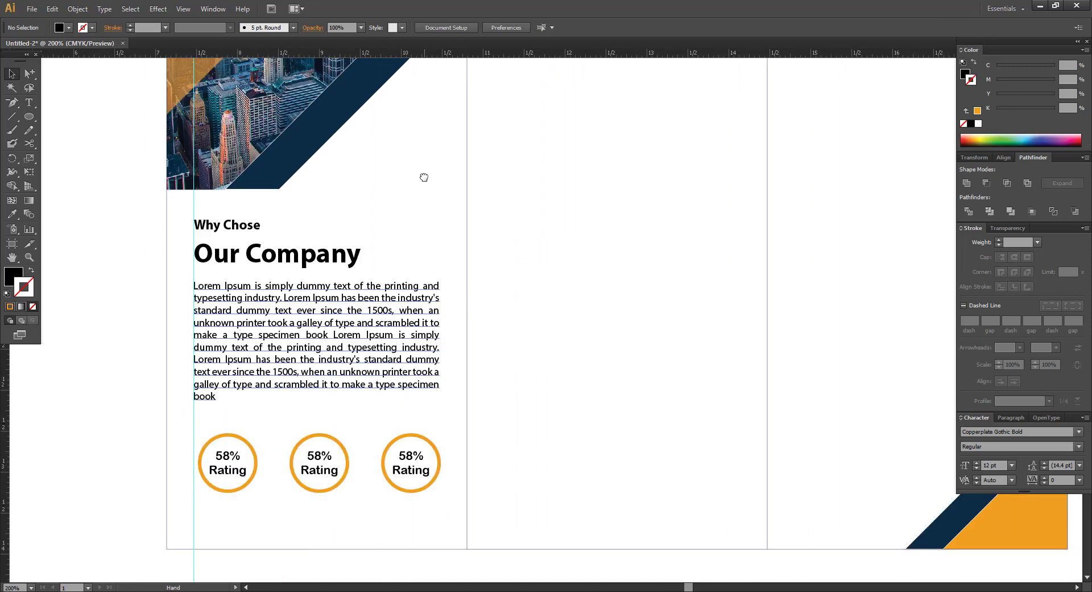
left_click(29, 103)
triple_click(259, 258)
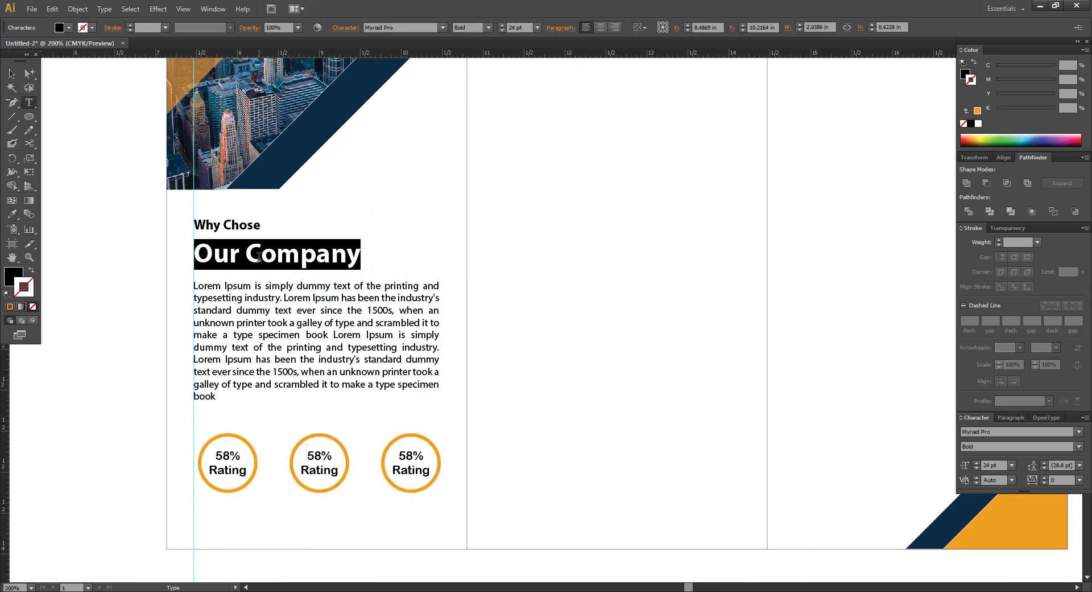
left_click(424, 435)
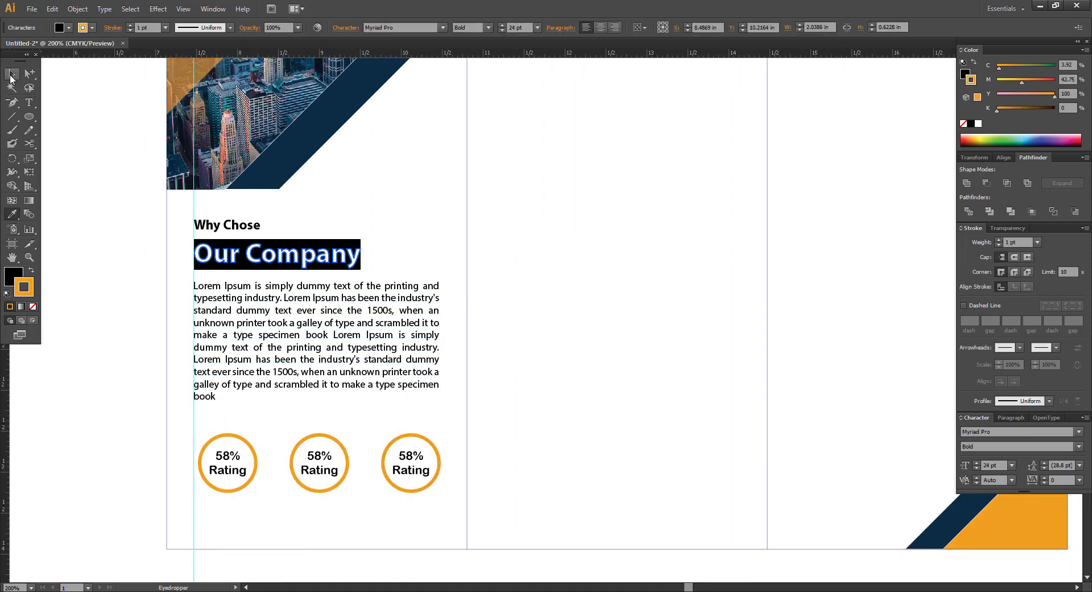
left_click(31, 270)
left_click(33, 306)
left_click(13, 273)
left_click(11, 74)
left_click(478, 247)
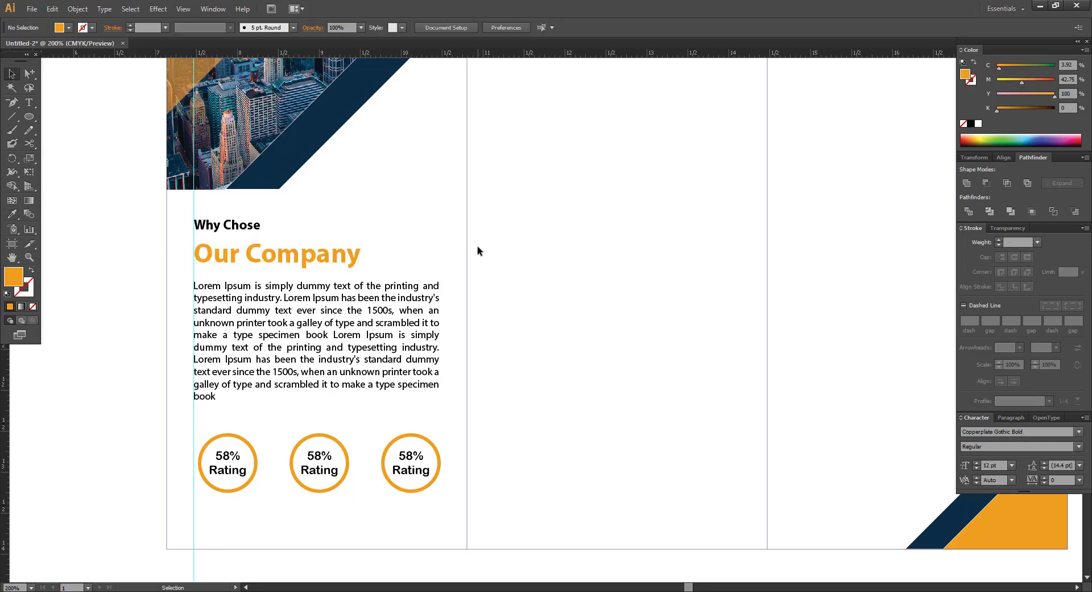
- Copy the two-line heading into the middle panel and change its text to "About" over "Our Sevice"
left_click_drag(436, 249, 400, 304)
key("ctrl+minus")
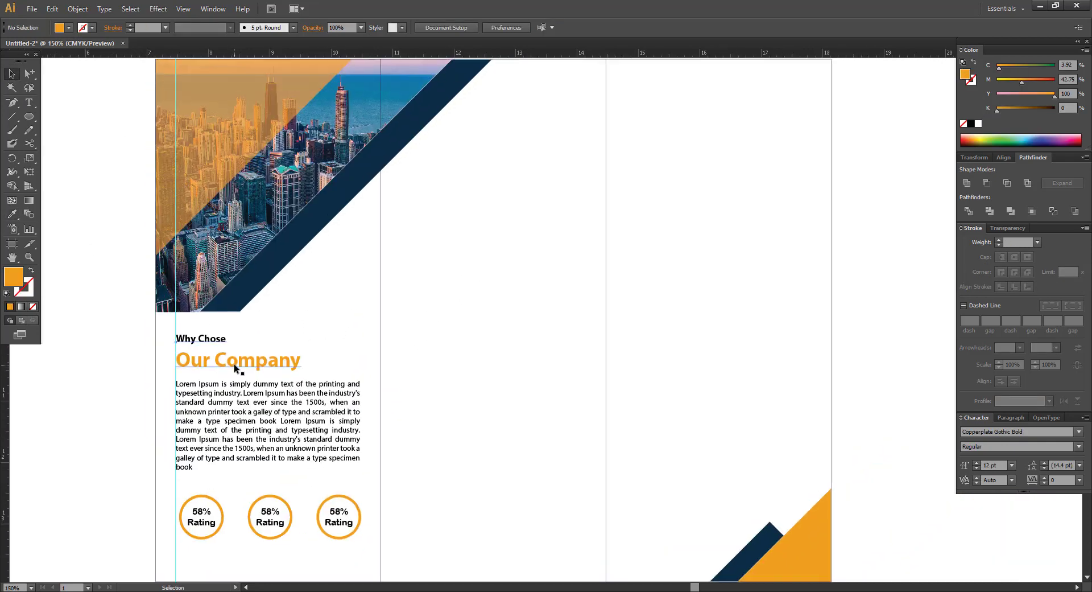
left_click_drag(235, 368, 460, 213)
triple_click(429, 190)
type("A")
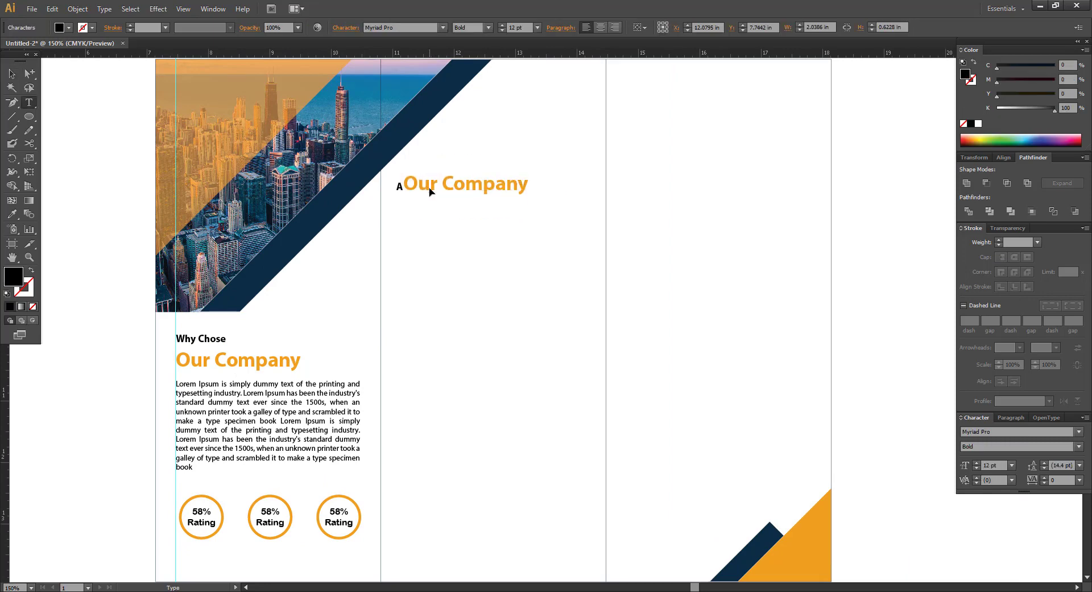
type("bout")
key("Return")
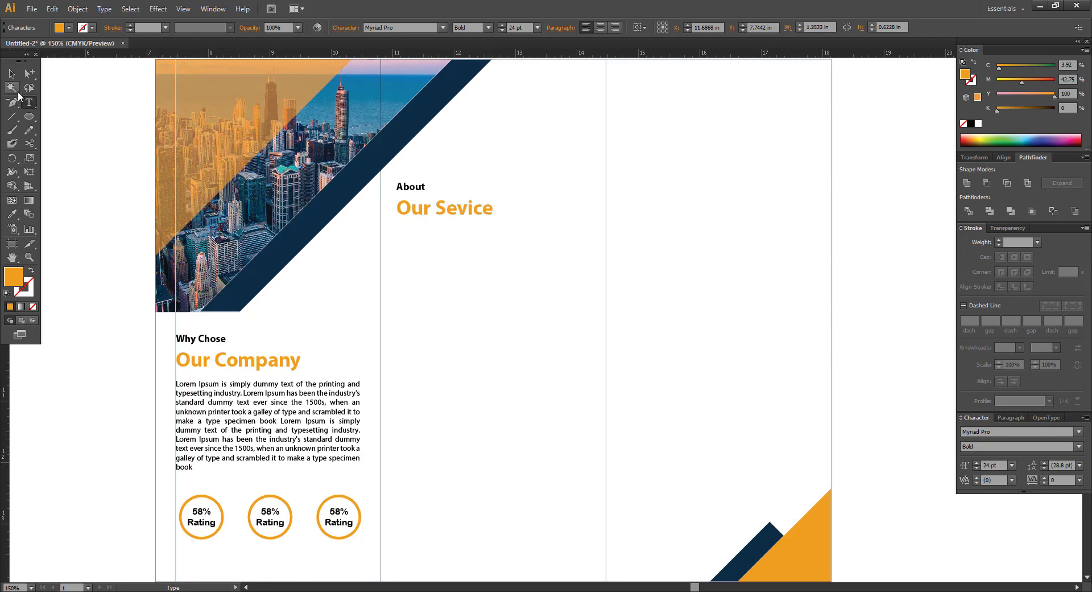
- Place a vertical guide near the middle panel's left margin and shift the "About Our Sevice" heading's left edge onto it
left_click(12, 74)
left_click_drag(364, 52, 384, 199)
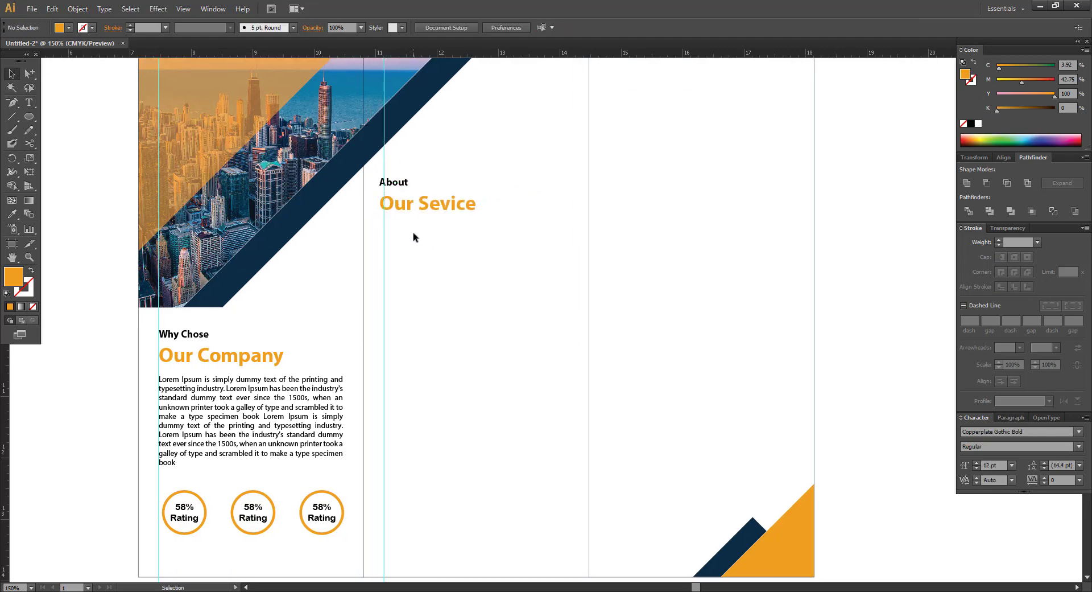
left_click_drag(324, 128, 483, 275)
key("ctrl+z")
left_click(684, 253)
left_click_drag(376, 160, 547, 272)
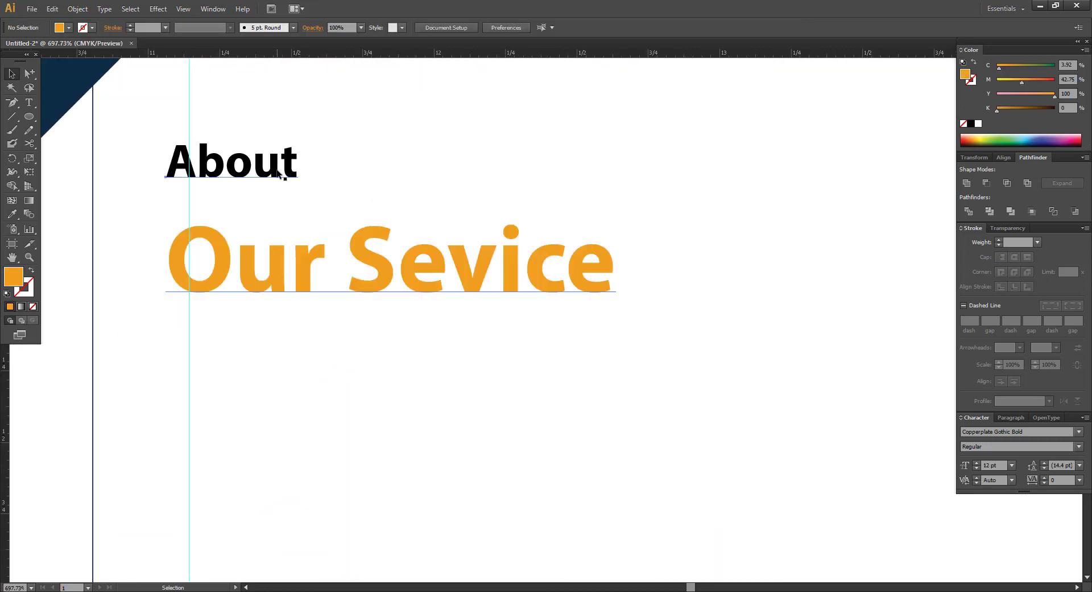
left_click_drag(277, 174, 300, 173)
left_click(393, 182)
- Copy the Lorem Ipsum paragraph from the first panel to directly below the "Our Sevice" heading, aligned to the guide
key("ctrl+minus")
key("ctrl+minus")
key("ctrl+minus")
key("ctrl+minus")
key("ctrl+minus")
left_click_drag(444, 293, 341, 119)
left_click_drag(277, 317, 503, 159)
left_click(465, 274)
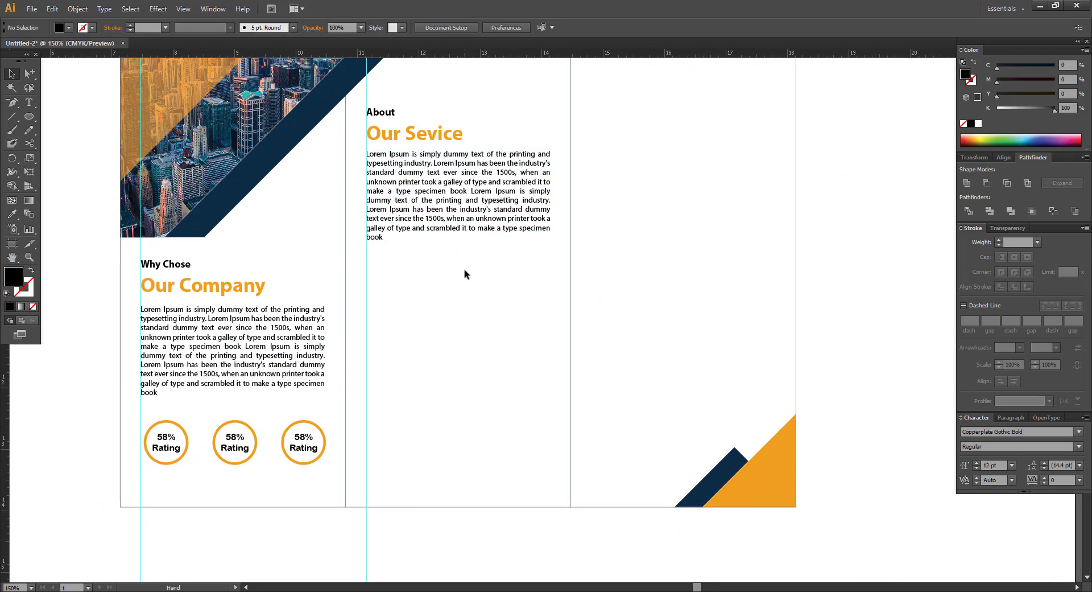
- Bring the four round orange icons into the middle panel, placing the coin icon on the guide below the paragraph
left_click_drag(465, 274, 348, 304)
key("ctrl+minus")
key("ctrl+minus")
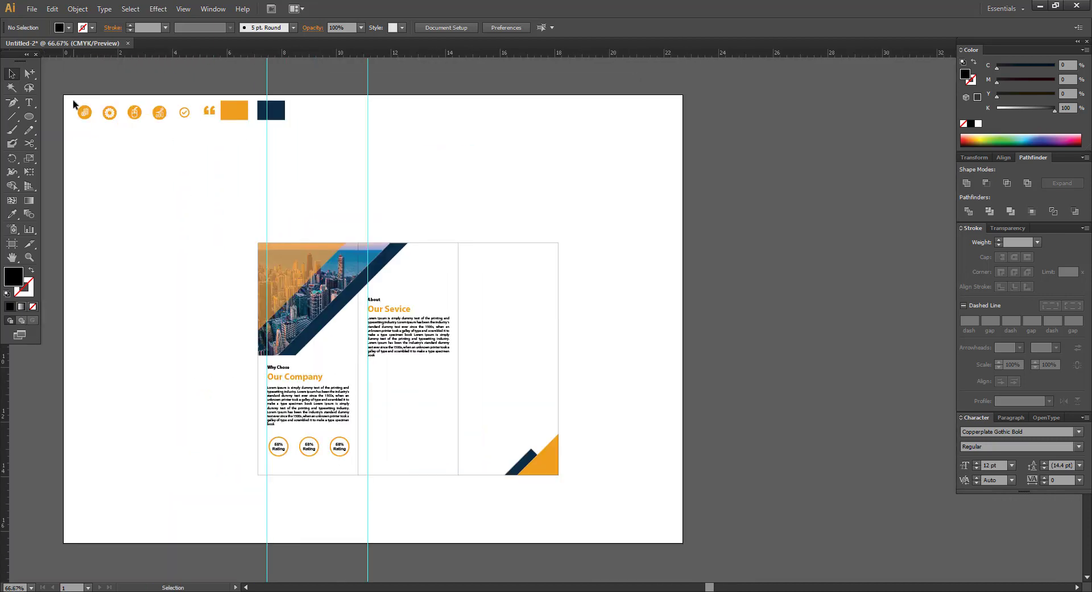
left_click_drag(176, 119, 174, 120)
left_click_drag(163, 117, 432, 400)
left_click_drag(333, 356, 487, 439)
left_click_drag(370, 319, 436, 374)
left_click(340, 341)
left_click_drag(265, 332, 373, 185)
left_click_drag(465, 288, 394, 266)
left_click_drag(302, 276, 707, 391)
left_click_drag(660, 336, 680, 464)
left_click(488, 165)
left_click_drag(483, 95, 448, 265)
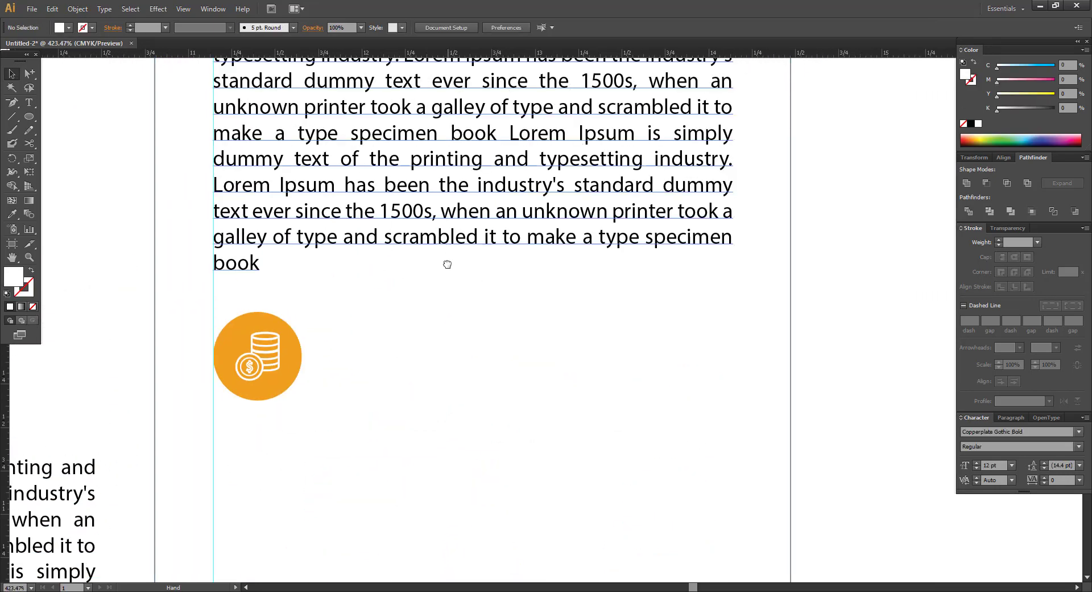
- Add a text frame beside the coin icon reading "Lorem Ipsum has been the industry's standard dummy text ever since the 1500s, when an"
left_click(29, 102)
left_click_drag(319, 357, 747, 417)
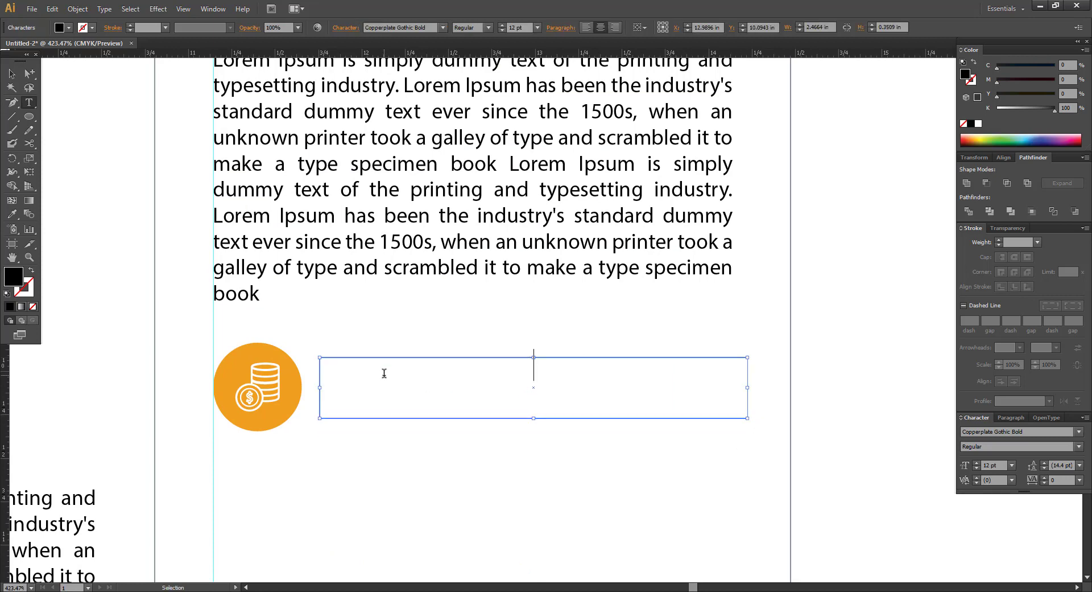
type("Lorem Ipsum has been the industry's standard dummy text ever since the 1500s, when an")
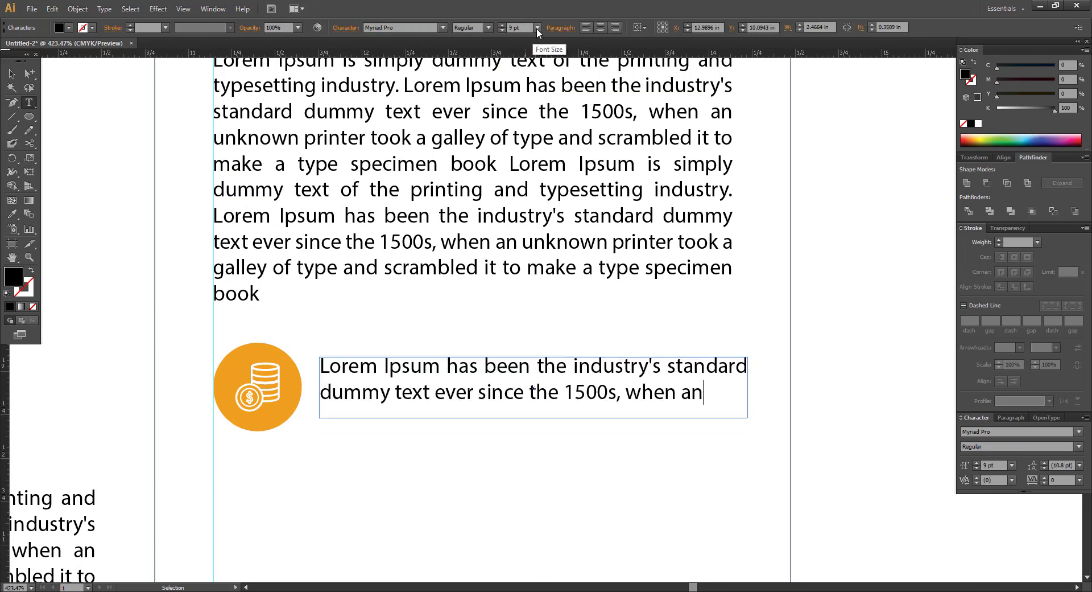
- Narrow the coin caption's text frame to about 2.15 in, set its font size to 8 pt and delete the duplicated "when an"
left_click(12, 73)
left_click(410, 312)
scroll(409, 313, "down", 1)
left_click_drag(548, 308, 549, 310)
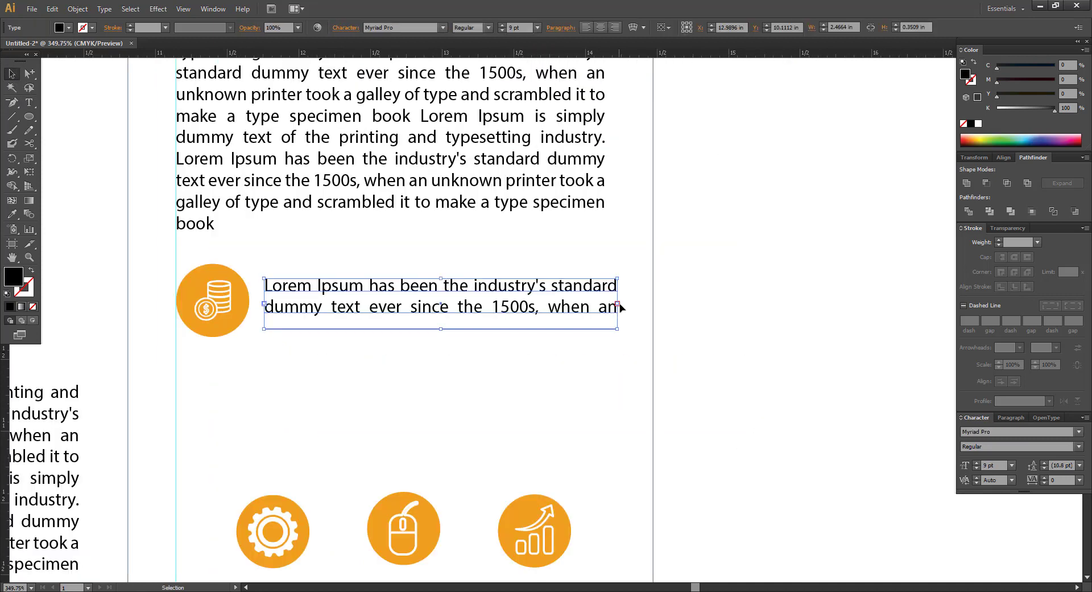
left_click_drag(618, 304, 600, 241)
left_click(588, 270)
left_click(514, 275)
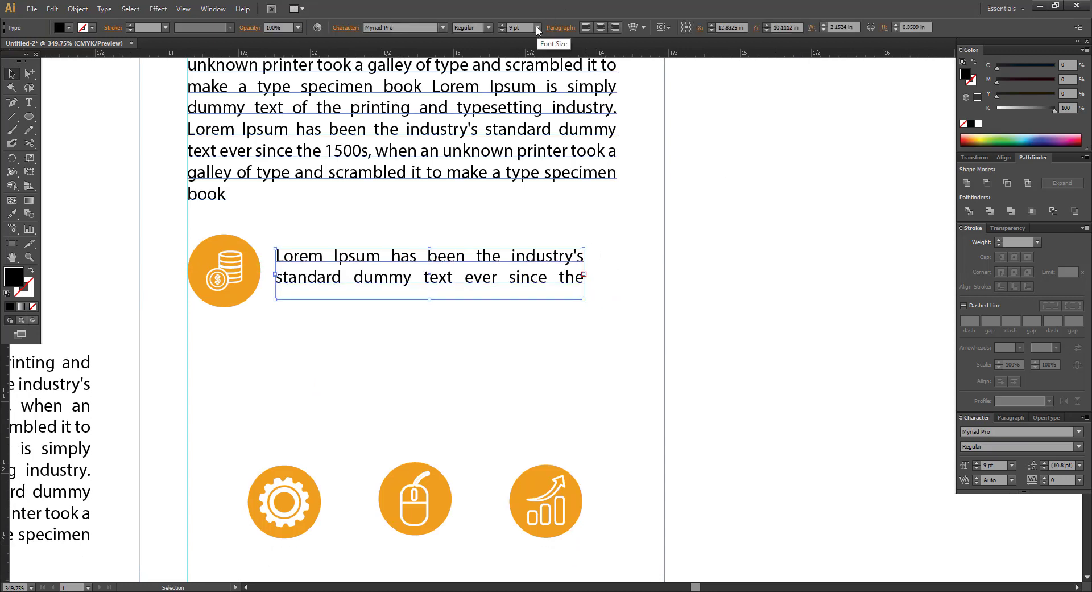
left_click(538, 30)
left_click(551, 66)
double_click(324, 293)
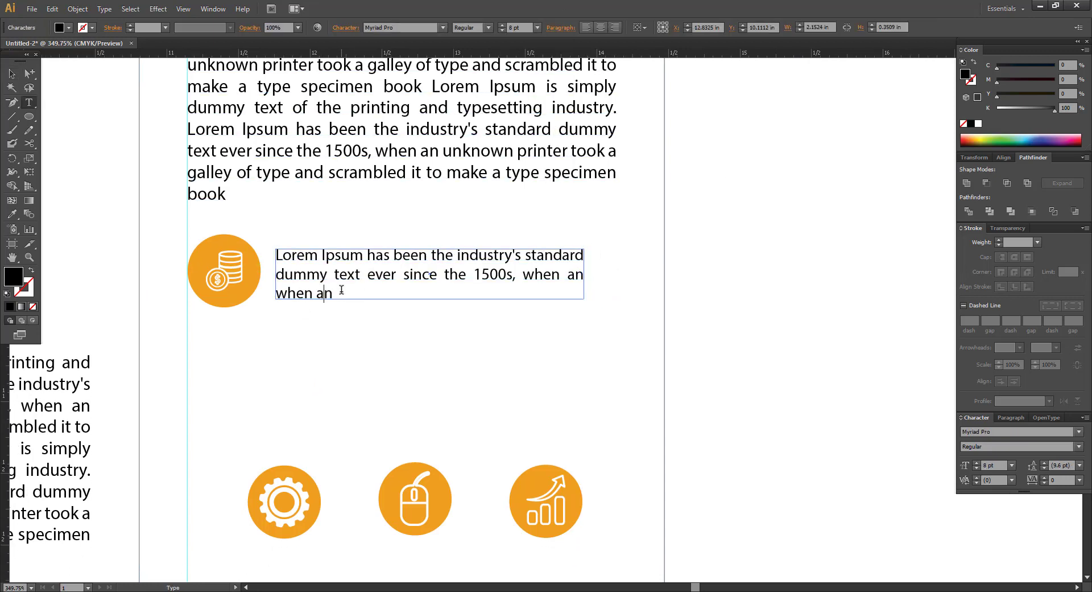
key("BackSpace")
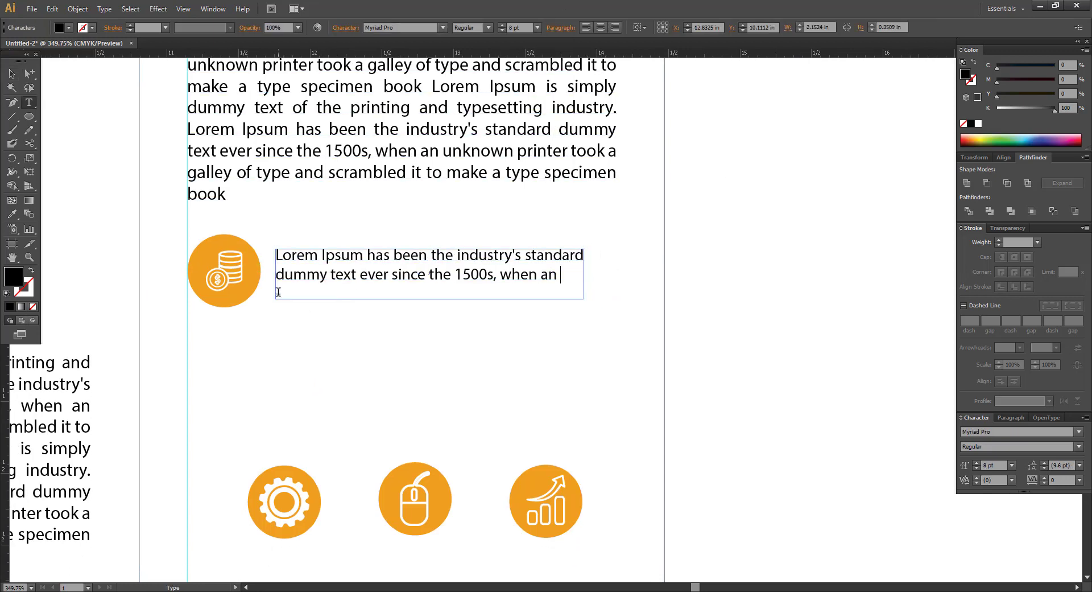
- Shift the caption slightly down so its two lines are vertically centred beside the coin icon
left_click(11, 73)
left_click(385, 224)
left_click_drag(356, 318, 408, 273)
left_click(306, 218)
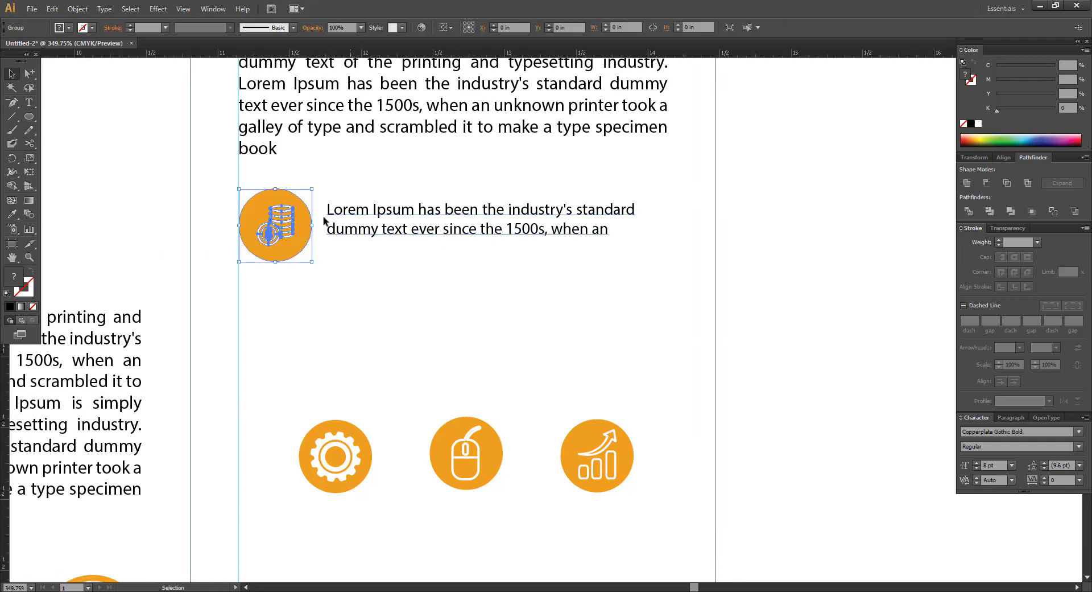
left_click(365, 214)
left_click_drag(364, 214, 366, 221)
left_click(412, 263)
left_click_drag(412, 262, 403, 230)
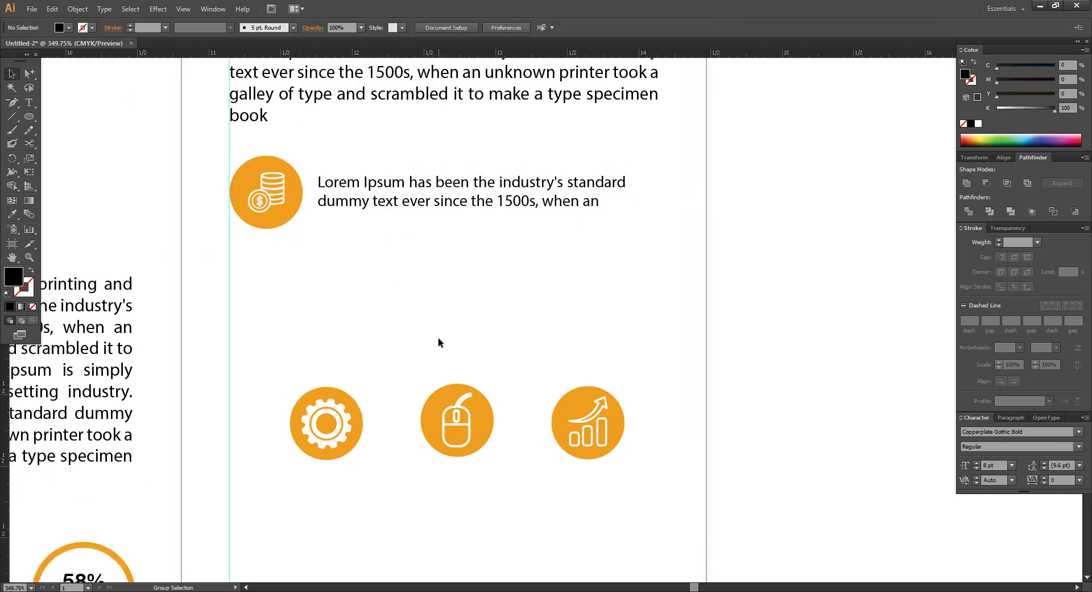
- Move the gear, mouse and chart icons out of the middle panel into the empty third panel
key("ctrl+minus")
left_click_drag(432, 322, 419, 322)
left_click_drag(333, 367, 914, 359)
- Group the coin icon with its caption and copy the row downward three times, about 0.83 in apart
left_click_drag(272, 168, 488, 230)
left_click(257, 252)
left_click_drag(286, 276, 359, 202)
key("ctrl+g")
left_click(319, 257)
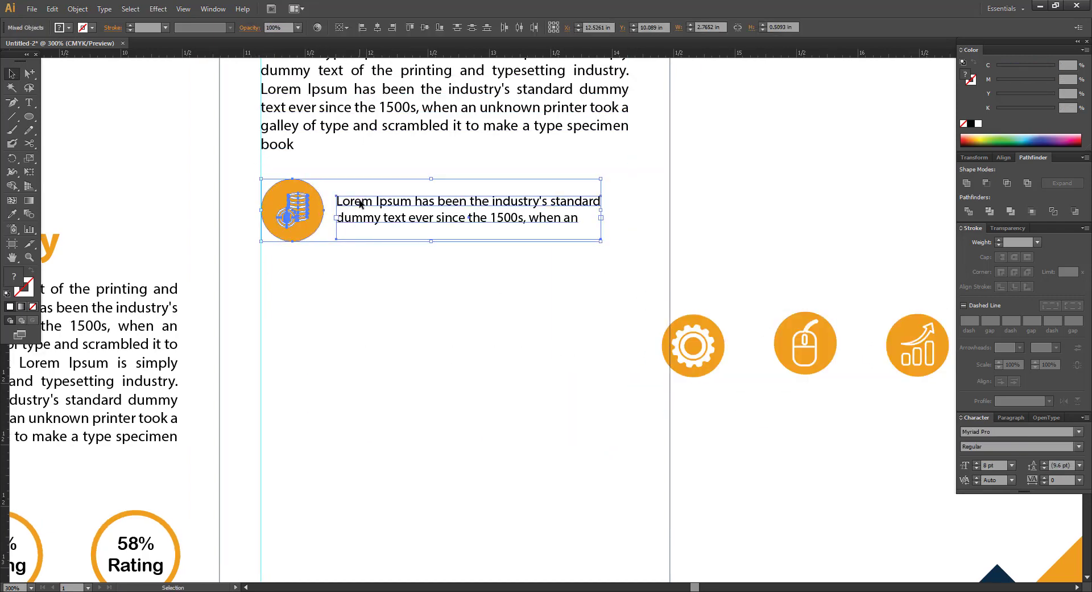
left_click_drag(302, 283, 351, 240)
right_click(353, 197)
key("Escape")
key("ctrl+d")
key("ctrl+d")
key("ctrl+minus")
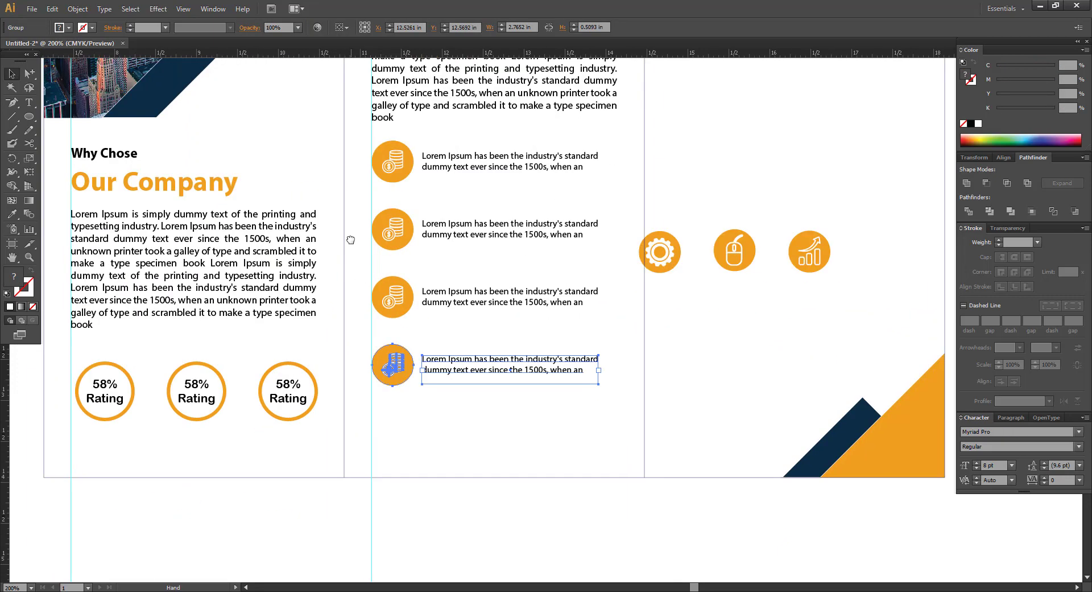
- Replace the three copied coin icons with the gear, mouse and chart icons, and shift all four rows slightly down
left_click_drag(434, 280, 360, 308)
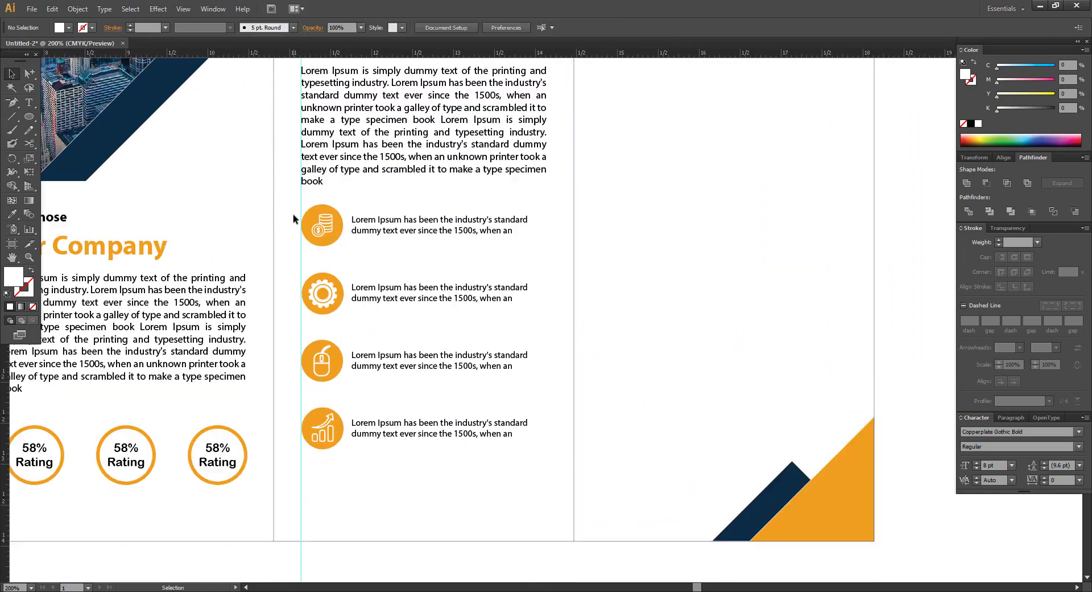
left_click_drag(292, 220, 433, 440)
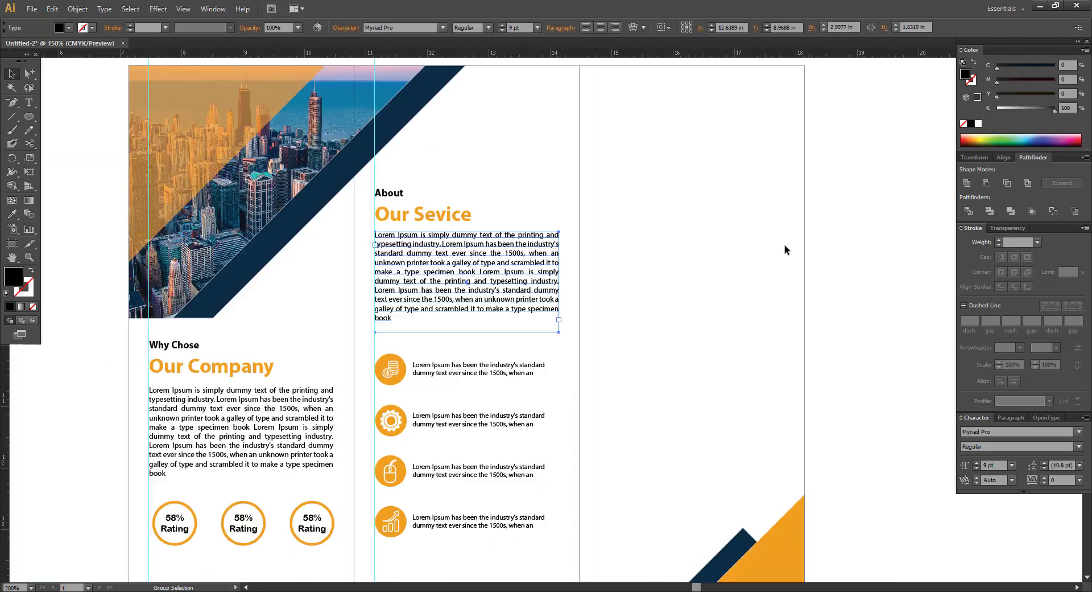
key("ctrl+minus")
left_click(602, 268)
- Copy the "About Our Sevice" heading into the third panel and align it to a new vertical guide near the panel's left margin
left_click_drag(602, 269, 462, 280)
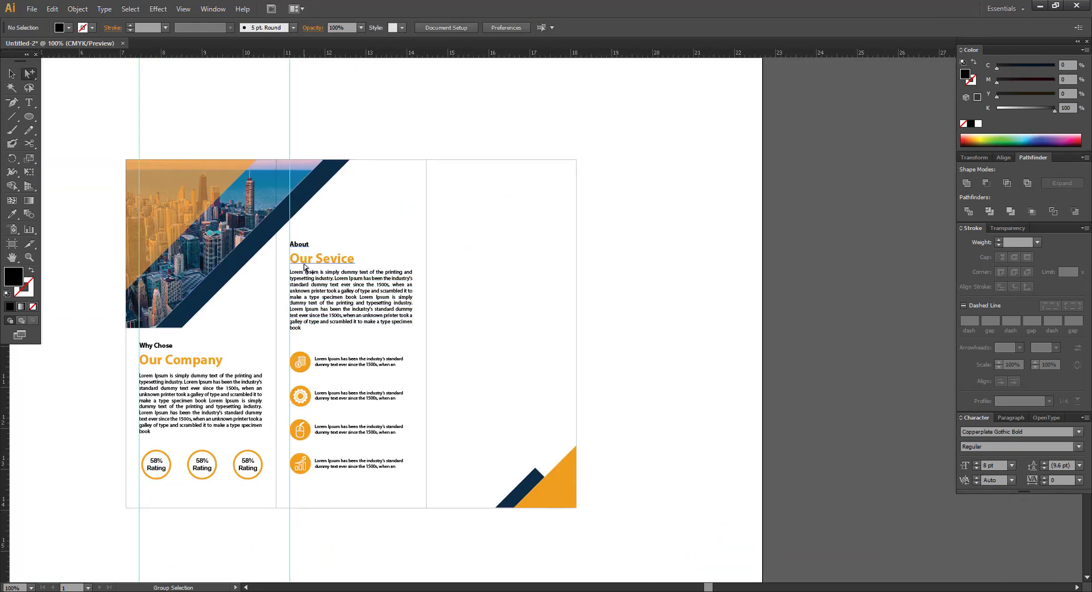
left_click_drag(304, 264, 449, 216)
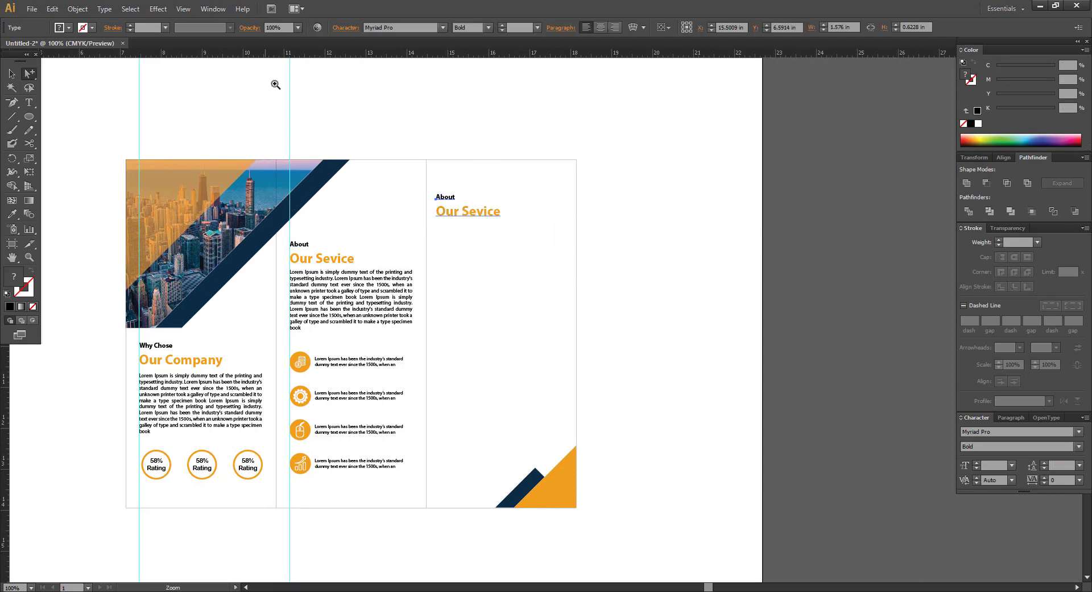
left_click_drag(275, 84, 821, 369)
left_click_drag(331, 54, 340, 289)
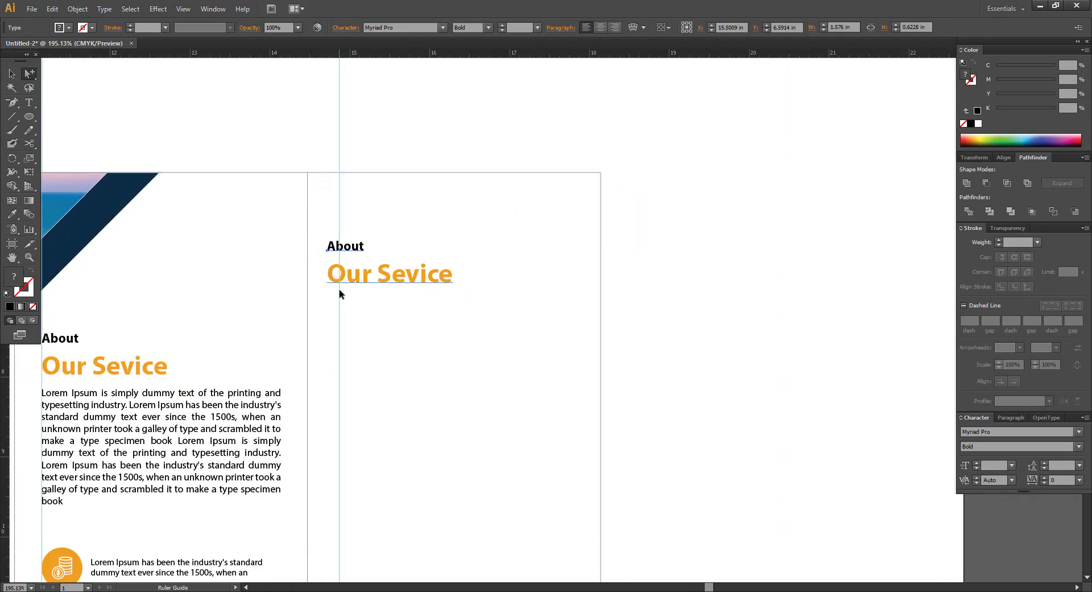
left_click_drag(352, 249, 364, 249)
left_click_drag(435, 248, 444, 236)
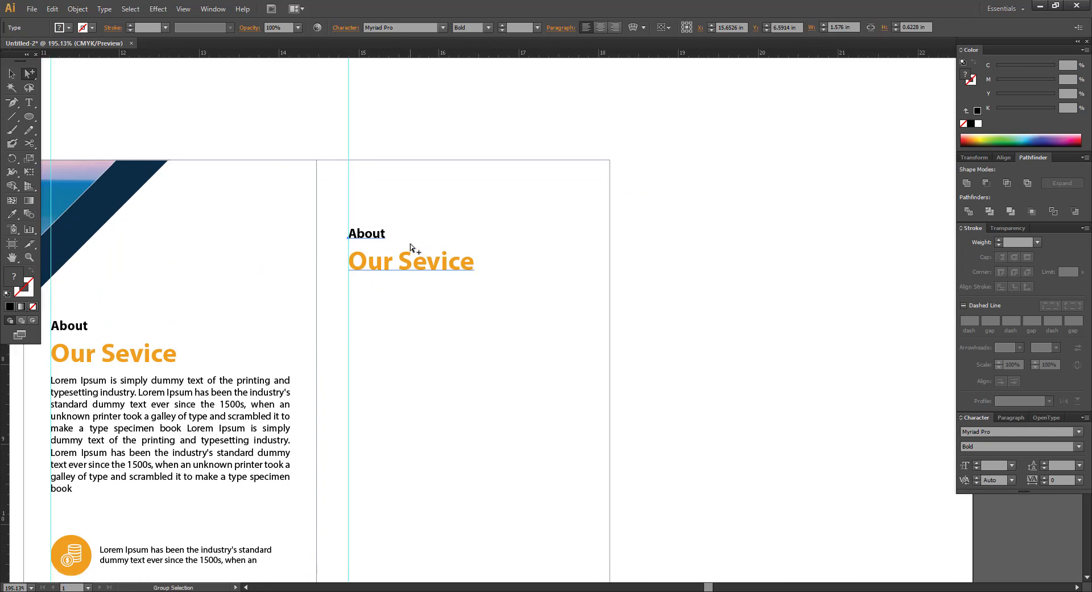
- Change the third panel's heading text to "About Our" over "Future Plan"
double_click(376, 233)
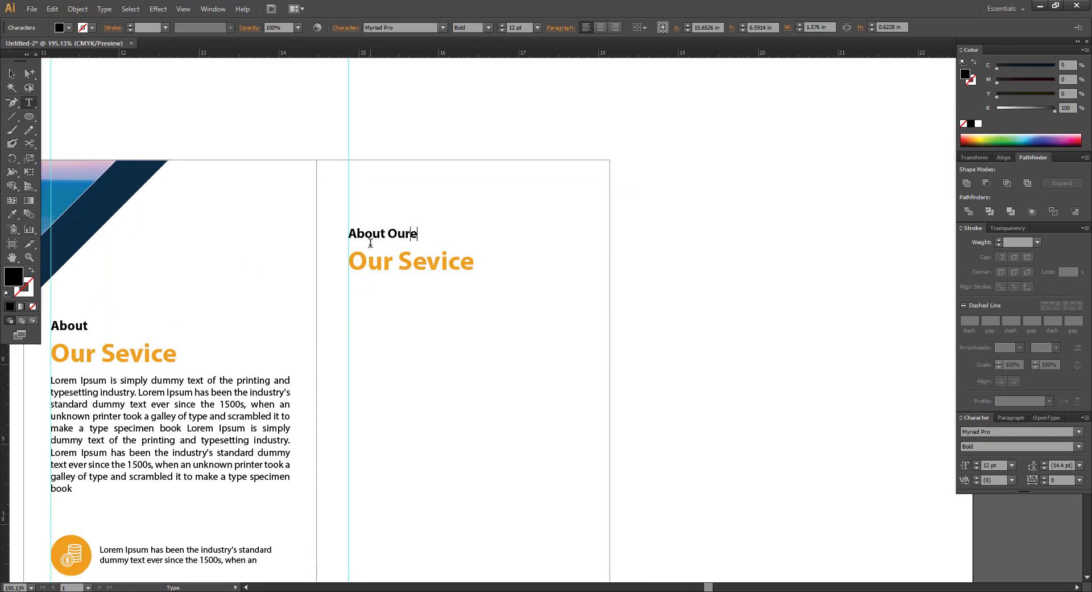
left_click_drag(350, 261, 476, 262)
type("Future Plan")
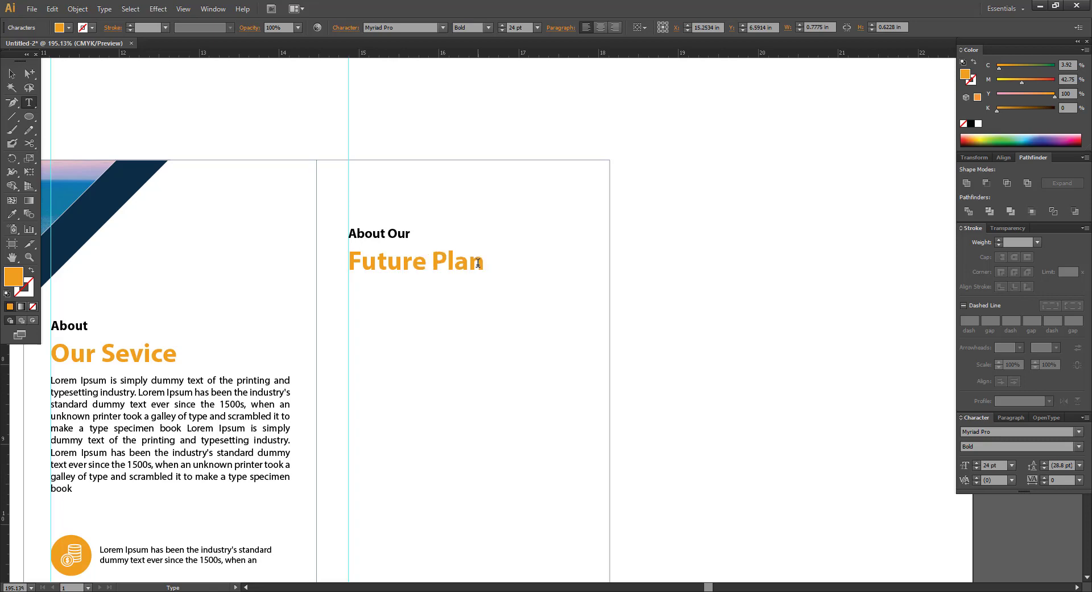
left_click(17, 75)
left_click(392, 296)
- Copy the Lorem Ipsum paragraph from the middle panel to below the "Future Plan" heading, aligned to the guide
left_click_drag(394, 262, 397, 217)
left_click_drag(188, 373, 485, 282)
left_click_drag(510, 334, 496, 297)
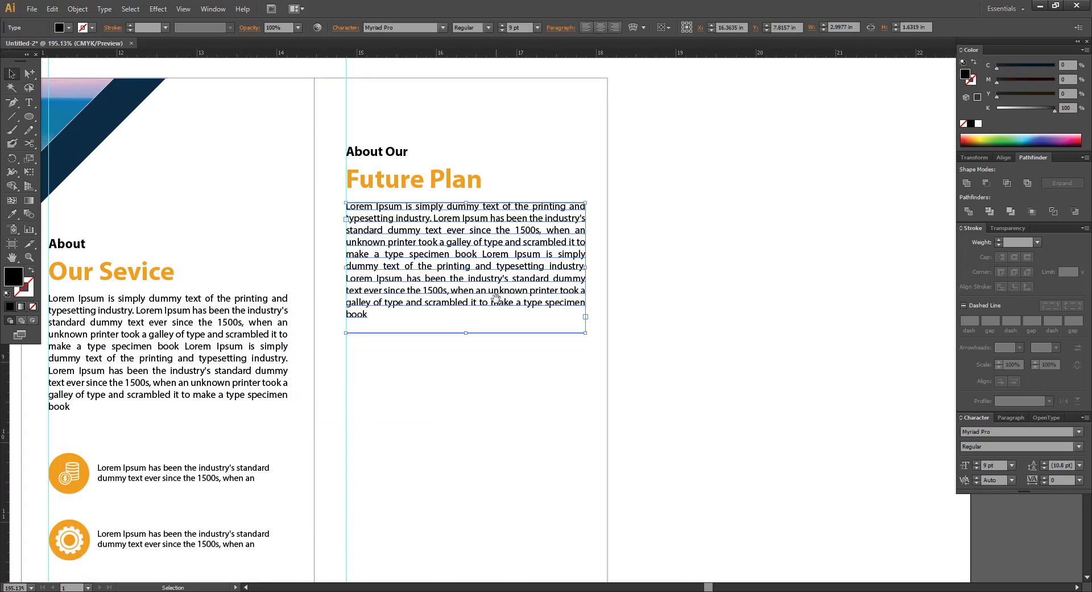
- Take the round check-mark icon from the icon row above the brochure and cut it to the clipboard
key("ctrl+1")
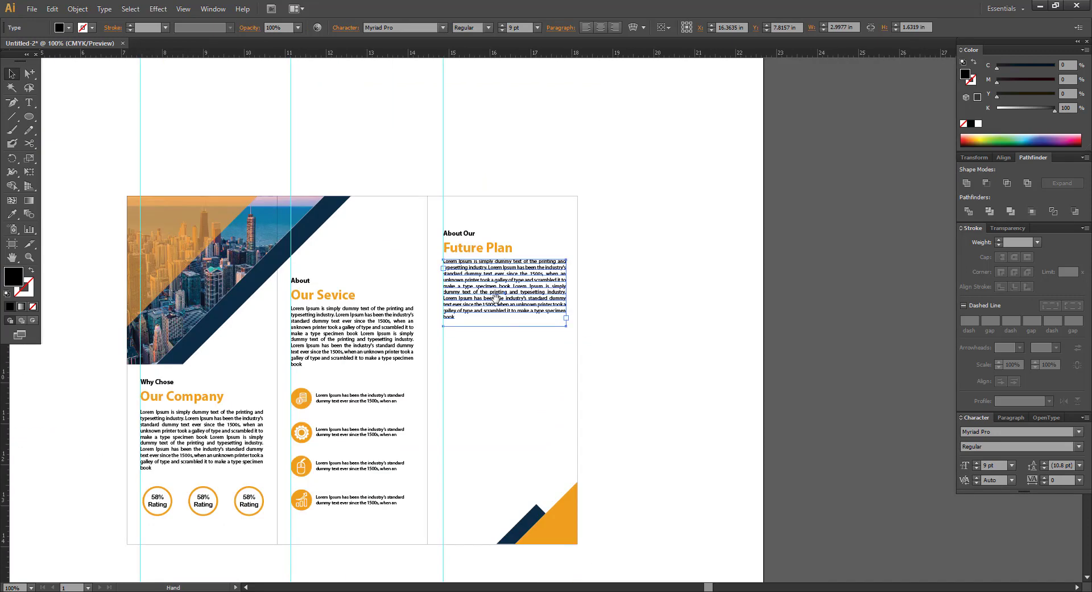
left_click_drag(366, 351, 361, 248)
left_click_drag(365, 88, 592, 416)
left_click_drag(237, 224, 242, 230)
left_click_drag(239, 227, 568, 451)
left_click_drag(648, 408, 194, 170)
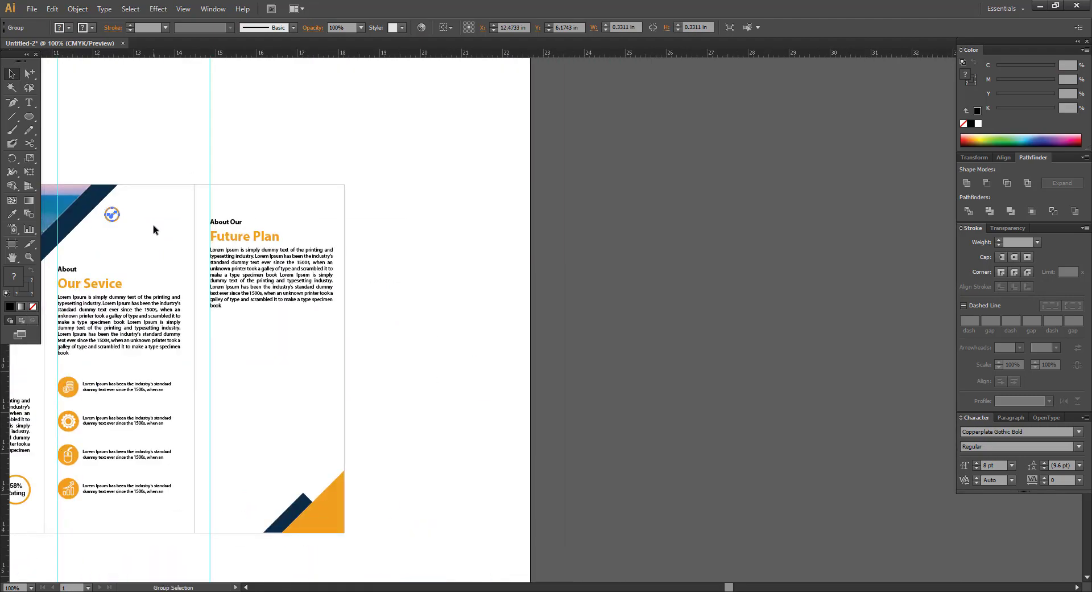
key("ctrl+x")
- Paste the check-mark icon below the "Future Plan" paragraph and align its left edge with the third panel's guide
left_click_drag(274, 322, 325, 246)
key("ctrl+1")
left_click_drag(568, 287, 365, 259)
left_click_drag(365, 223, 769, 462)
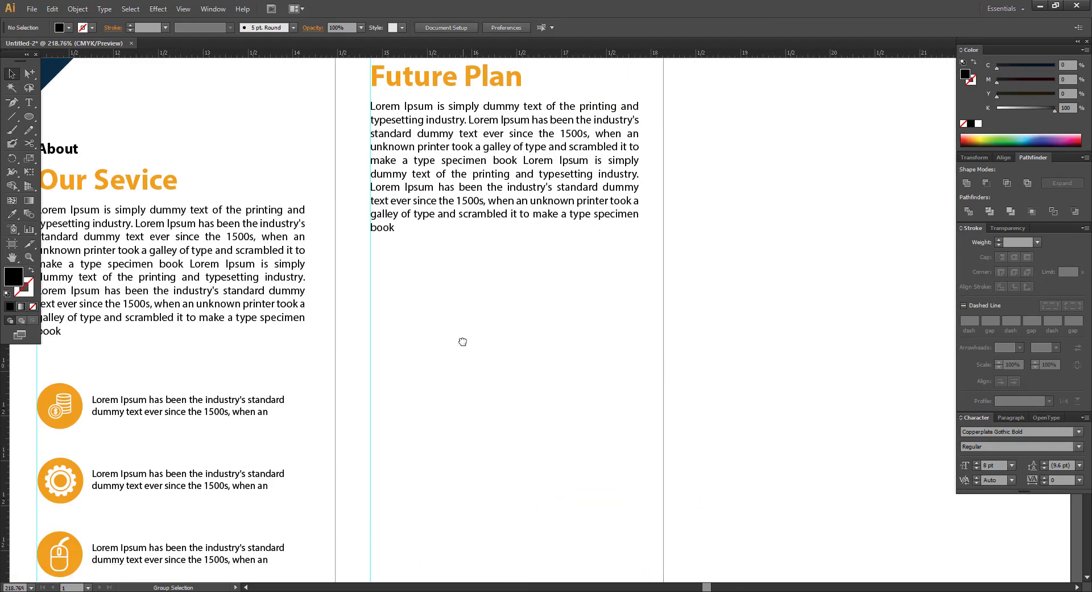
key("ctrl+v")
left_click_drag(559, 320, 340, 274)
left_click(372, 300)
left_click_drag(372, 300, 410, 278)
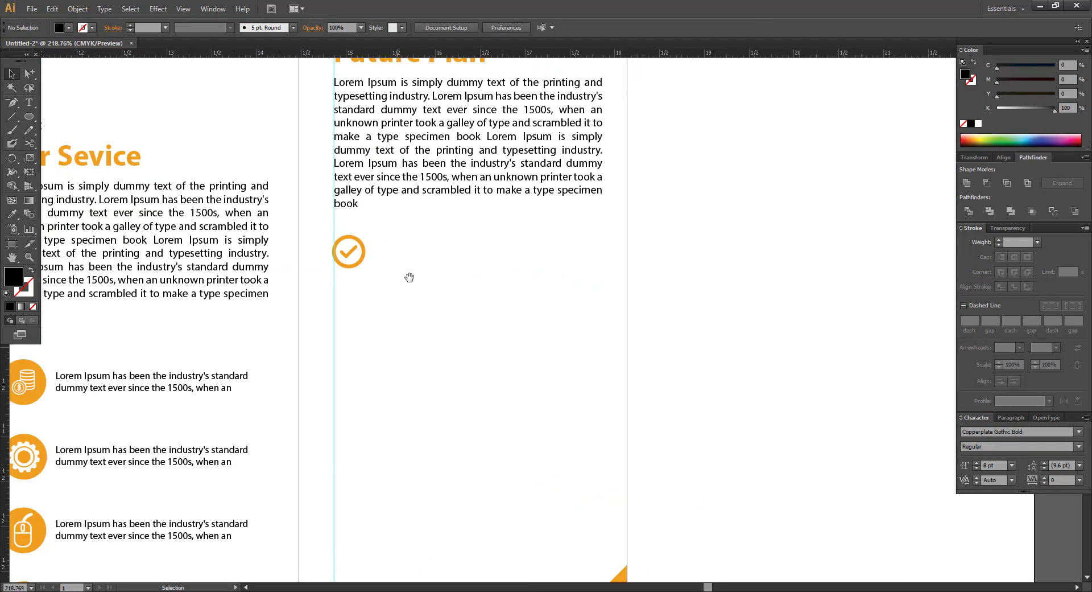
left_click_drag(323, 221, 407, 304)
left_click_drag(402, 163, 423, 169)
left_click(551, 199)
- Copy a two-line caption from the middle panel's icon rows and place it just beside the check-mark icon in the third panel
key("ctrl+minus")
key("ctrl+minus")
key("ctrl+minus")
key("ctrl+minus")
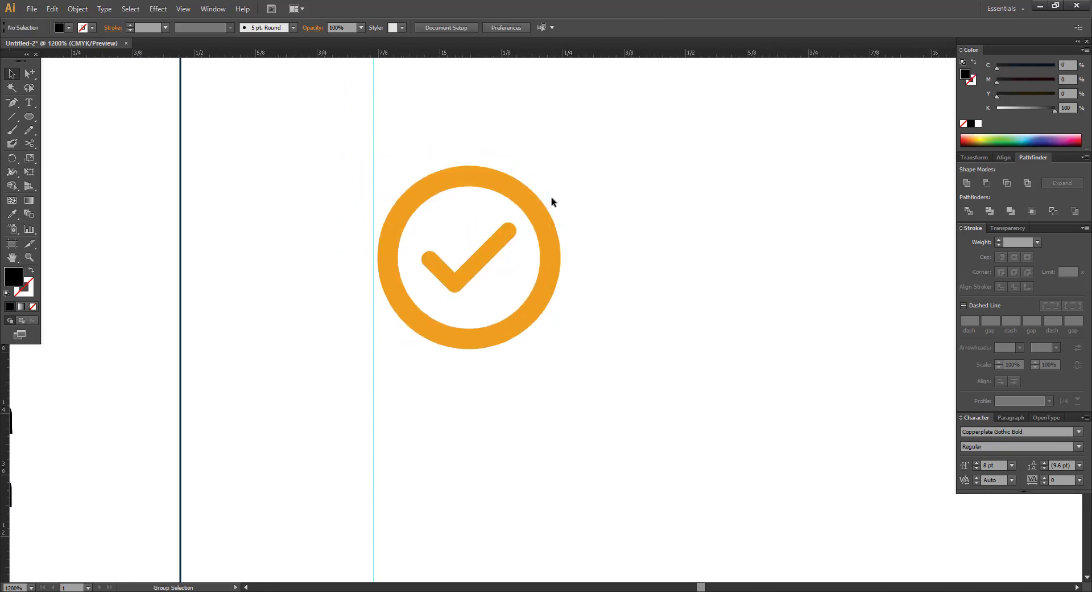
left_click_drag(316, 486, 371, 303)
left_click(28, 73)
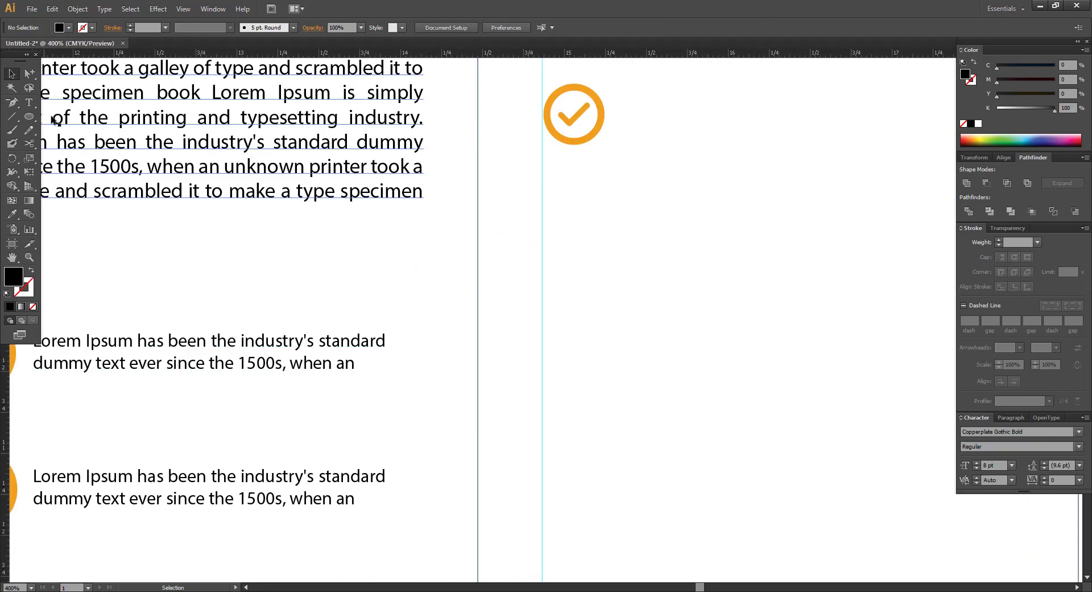
left_click(194, 342)
left_click_drag(191, 341, 727, 112)
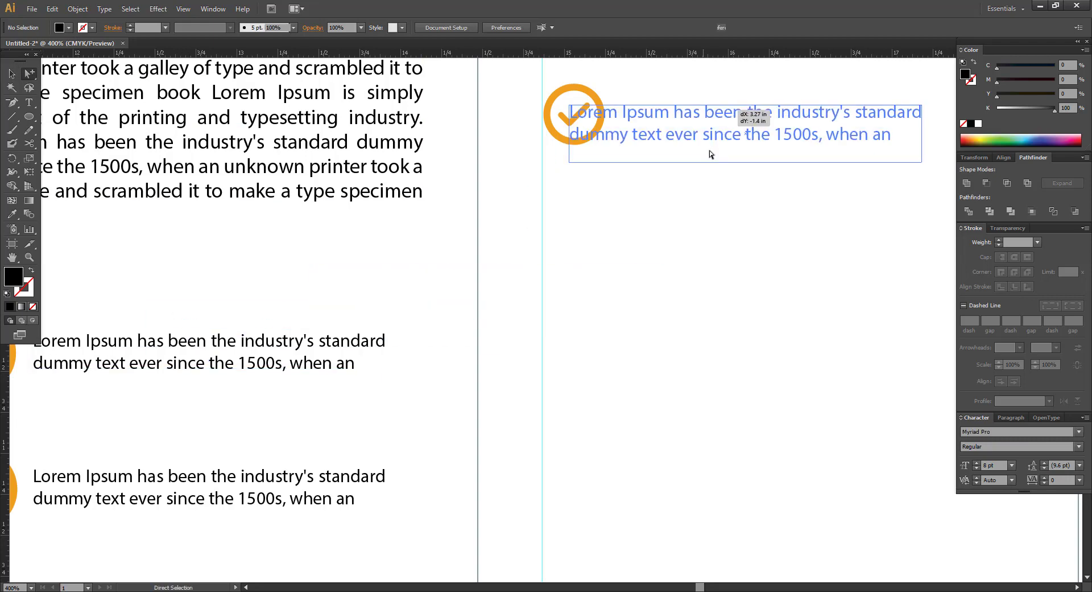
left_click_drag(616, 227, 394, 378)
left_click_drag(566, 336, 417, 412)
left_click_drag(377, 345, 424, 337)
left_click(424, 310)
key("ctrl+minus")
key("ctrl+minus")
scroll(428, 261, "up", 5)
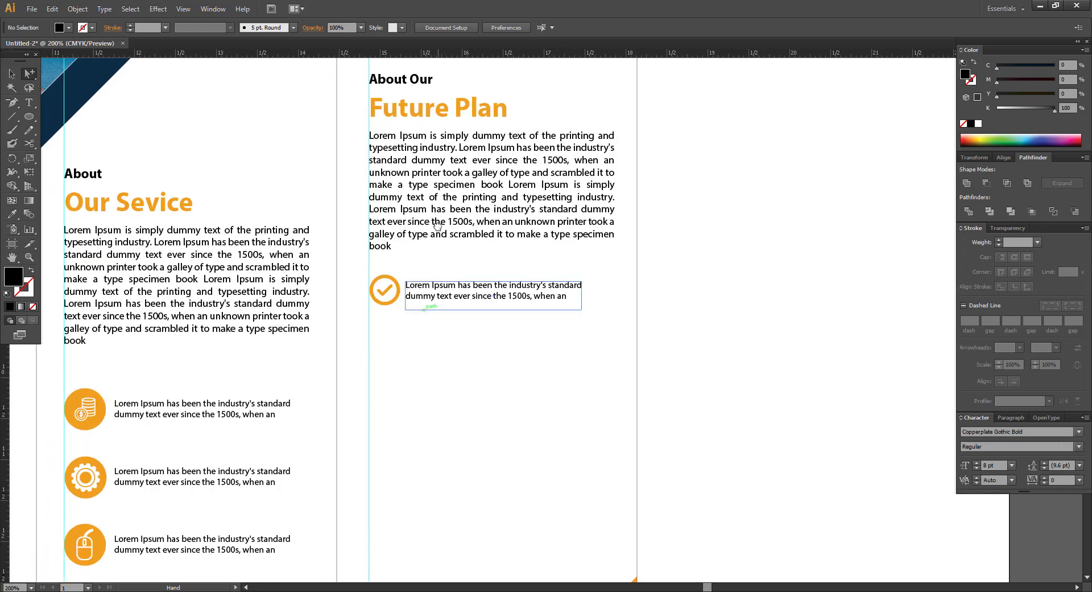
- Duplicate the check-mark icon with its caption downwards three times to form a column of four rows in the third panel
key("ctrl+minus")
key("ctrl+minus")
key("ctrl+minus")
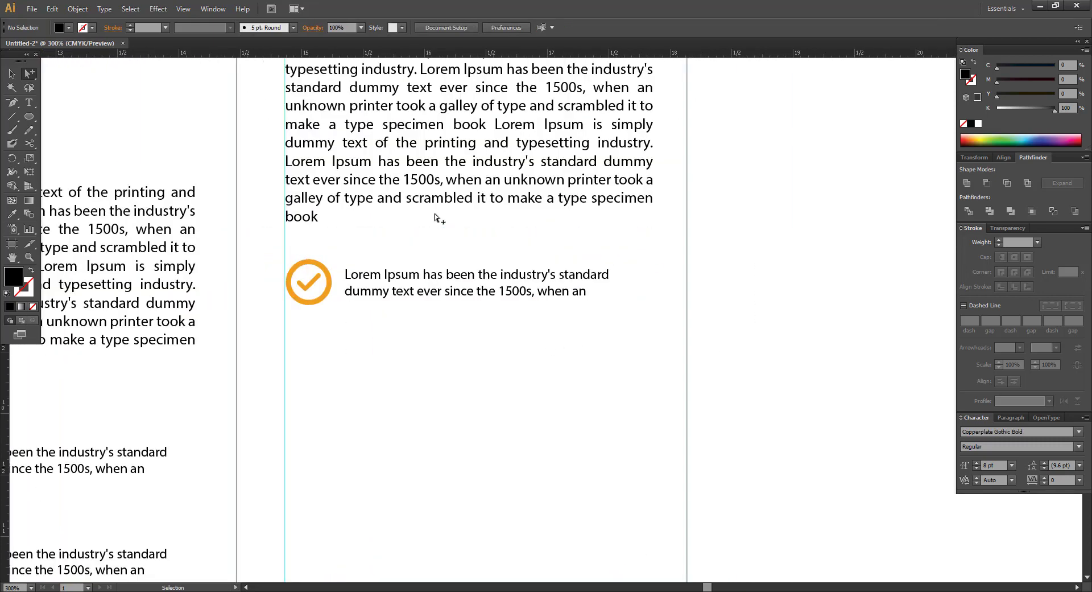
key("v")
left_click_drag(364, 277, 465, 343)
key("ctrl+d")
key("ctrl+d")
key("ctrl+d")
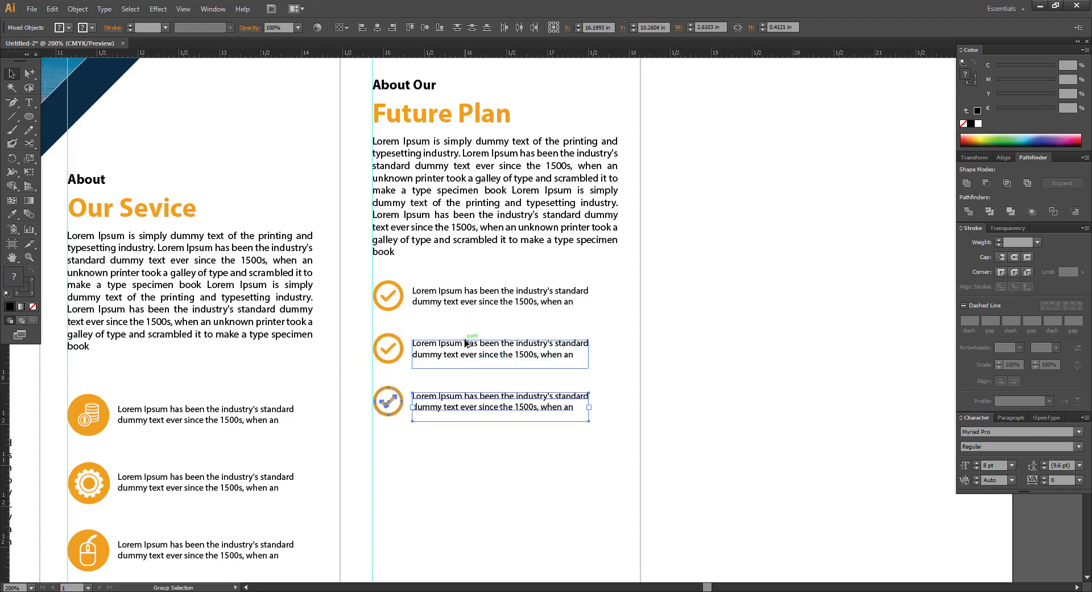
key("ctrl+minus")
left_click_drag(453, 393, 437, 296)
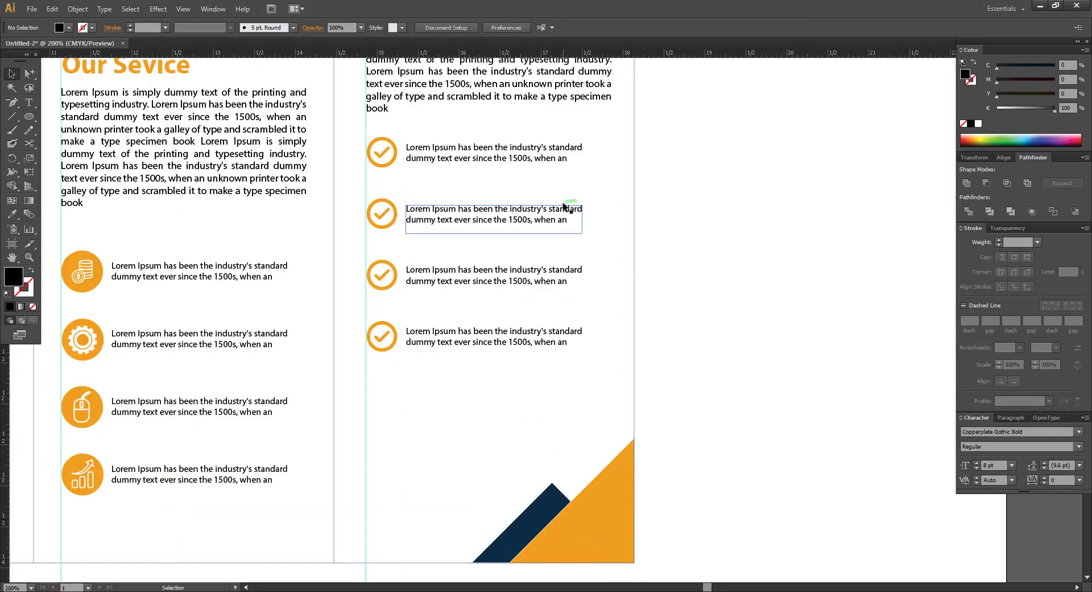
- Cut the orange quotation-mark icon from the icon row above the brochure and paste it below the check-mark rows, aligned with the guide
key("ctrl+minus")
key("ctrl+minus")
key("ctrl+minus")
left_click_drag(365, 88, 468, 276)
left_click_drag(330, 225, 212, 176)
key("ctrl+x")
left_click_drag(239, 327, 401, 474)
key("ctrl+v")
left_click_drag(540, 336, 405, 274)
left_click(534, 310)
left_click_drag(534, 310, 493, 277)
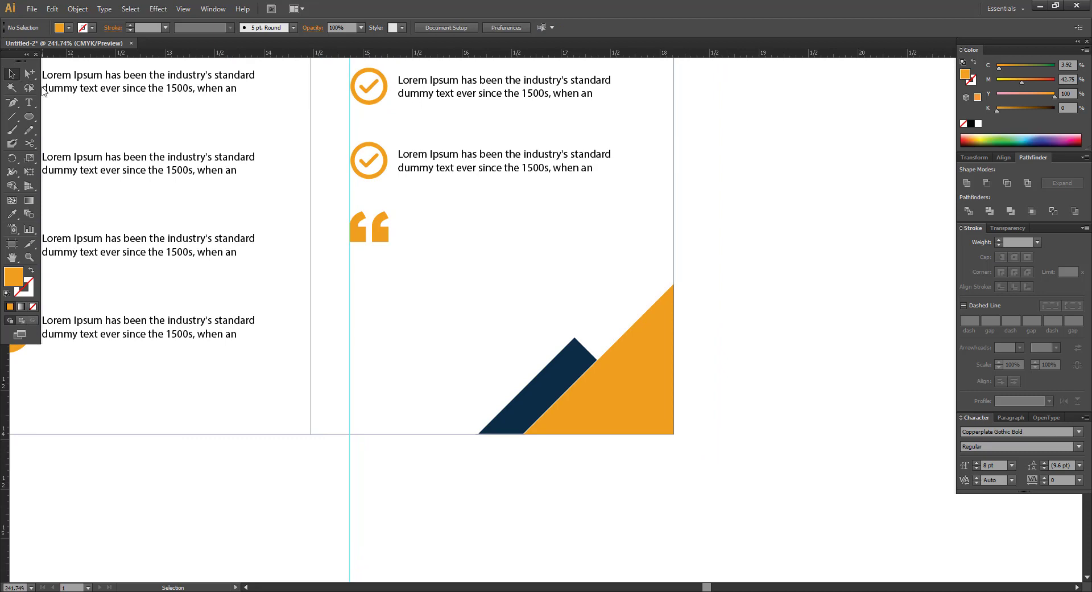
- Move the lower three check-mark rows up and distribute all four rows evenly in the vertical direction
scroll(429, 310, "up", 5)
left_click(420, 248)
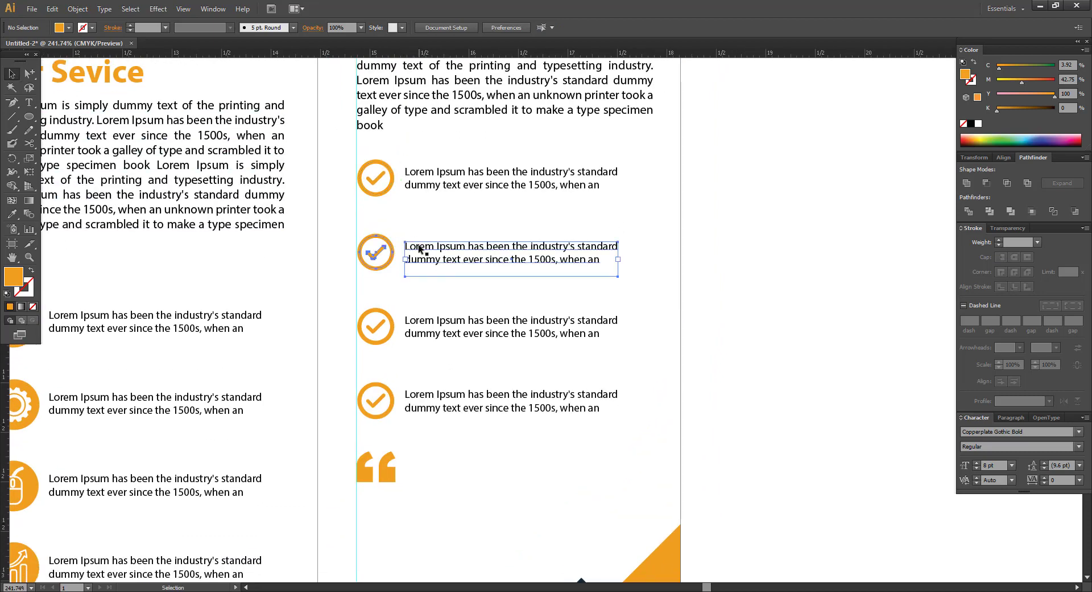
left_click_drag(419, 245, 419, 229)
left_click_drag(423, 322, 423, 300)
left_click_drag(425, 396, 425, 377)
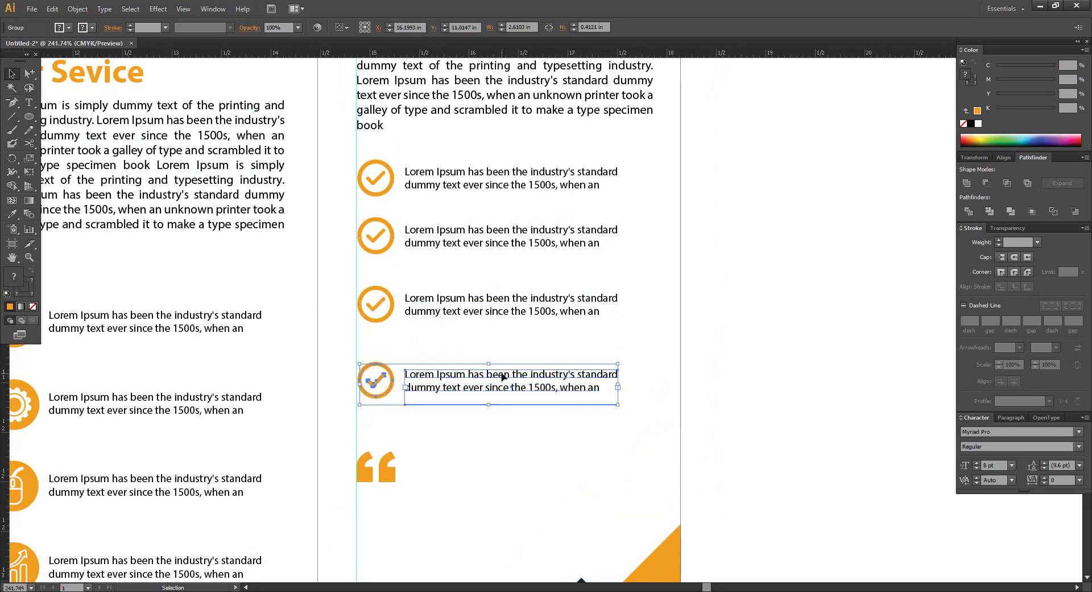
left_click(483, 417)
left_click_drag(483, 417, 528, 153)
left_click(486, 27)
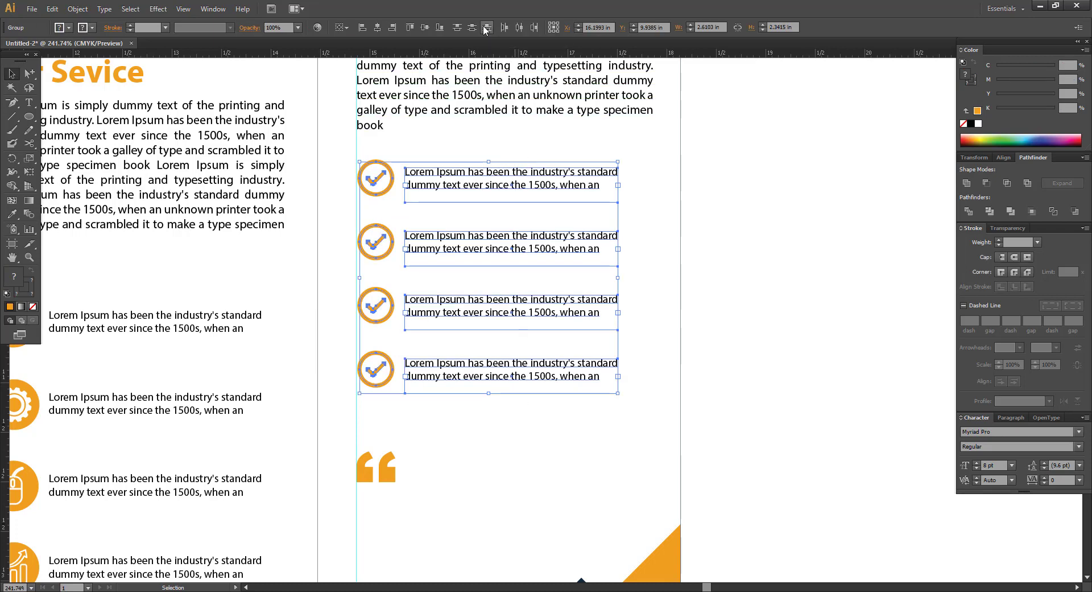
left_click(571, 99)
- Move the quotation mark up closer to the last check-mark row, keeping it on the guide
left_click_drag(622, 250, 620, 203)
left_click(619, 203)
left_click_drag(390, 430, 391, 402)
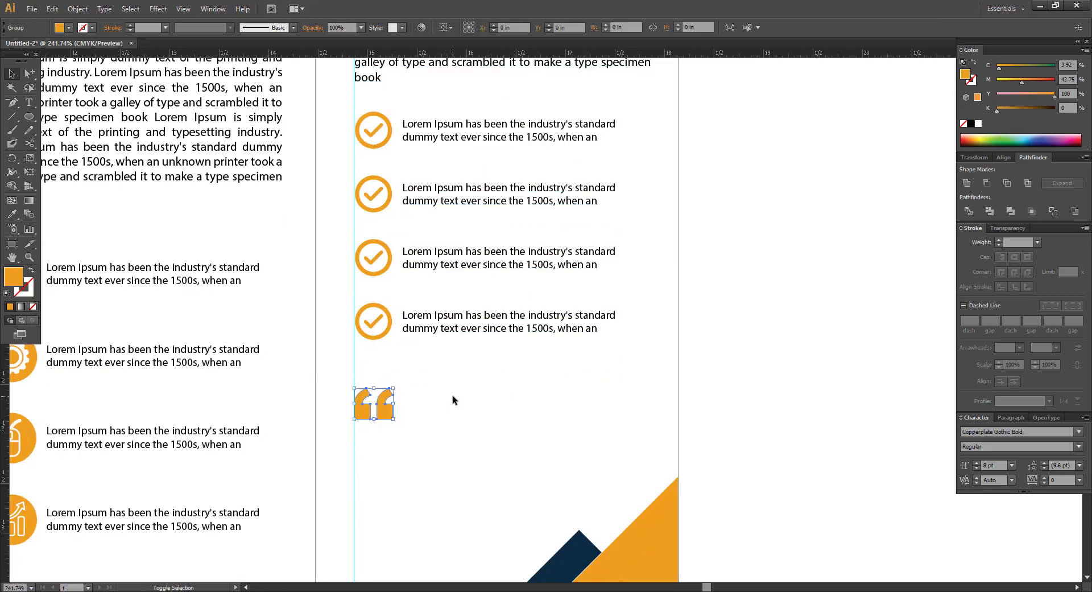
- Draw an orange rectangle about 2.64 by 1.27 in below the quotation mark, starting at the third panel's guide
left_click_drag(435, 366, 445, 261)
left_click(73, 121)
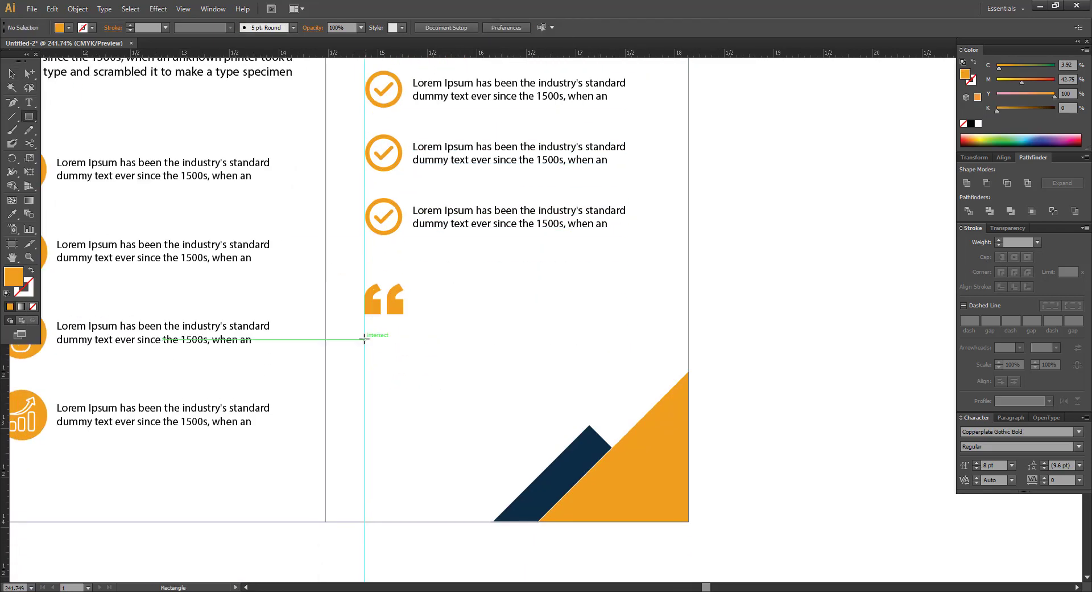
left_click_drag(365, 336, 626, 460)
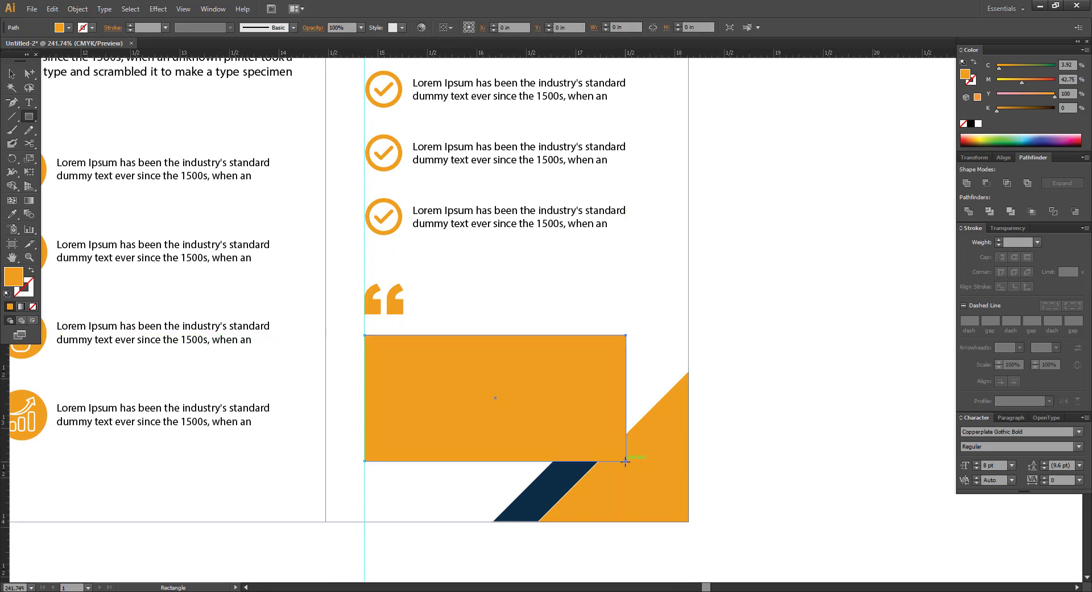
left_click(35, 73)
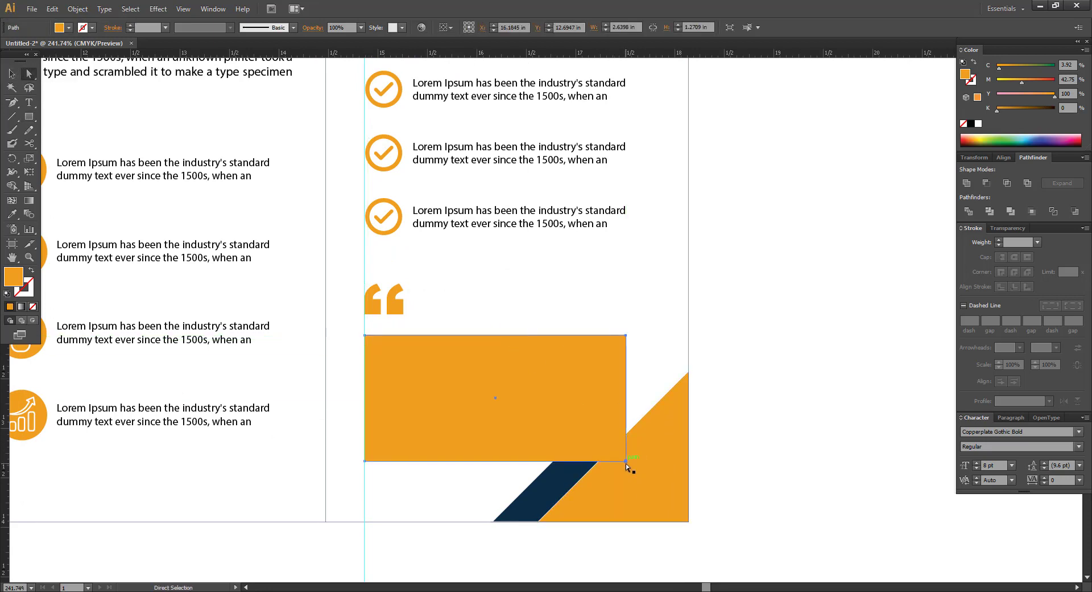
- Cut off the rectangle's lower-right corner by adding anchor points on its right and bottom edges and deleting the corner anchor
left_click(76, 115)
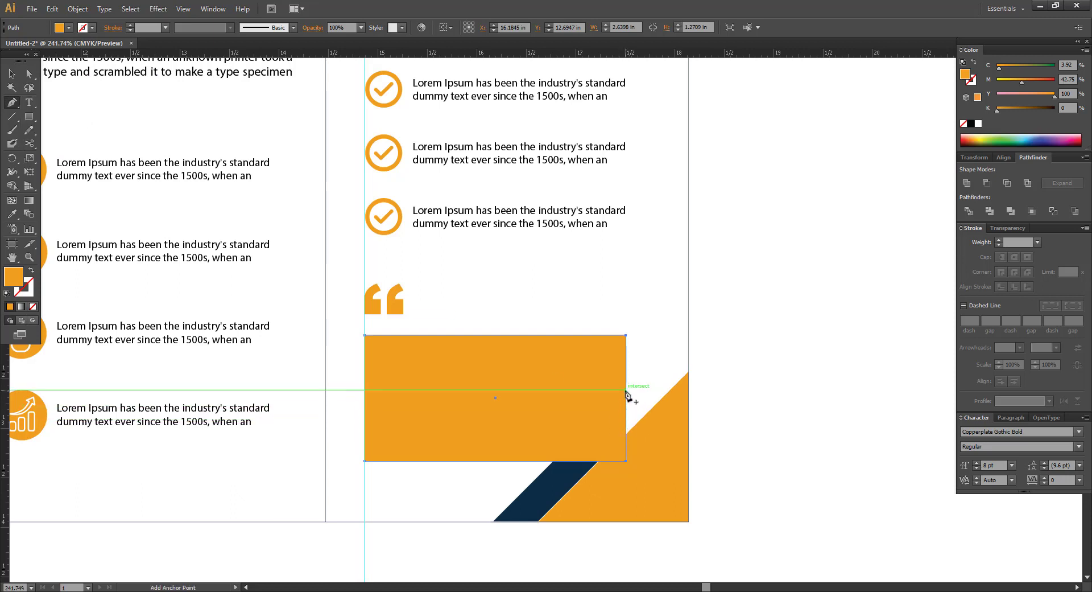
left_click(626, 391)
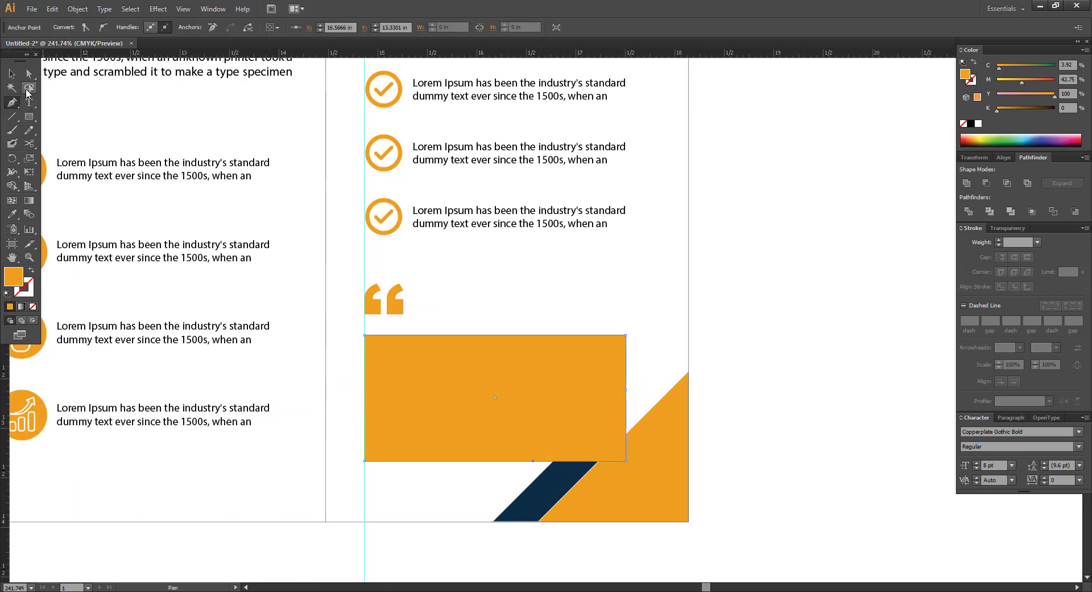
left_click(11, 103)
left_click(54, 128)
left_click(627, 461)
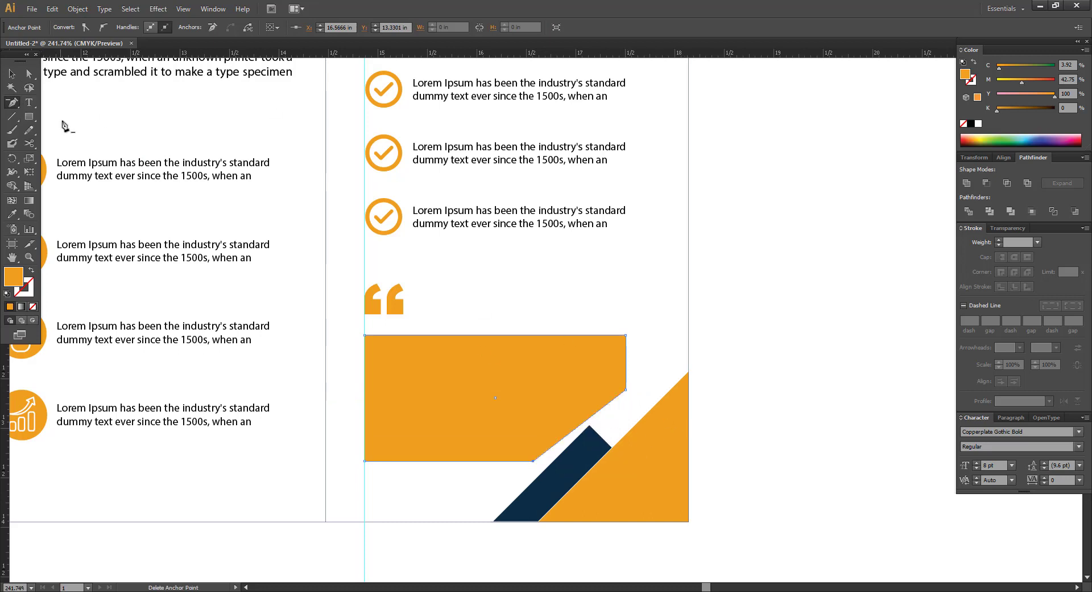
- Shift the shape's right-hand anchor points inward so its slanted edge runs parallel to the navy corner stripe
left_click(631, 393)
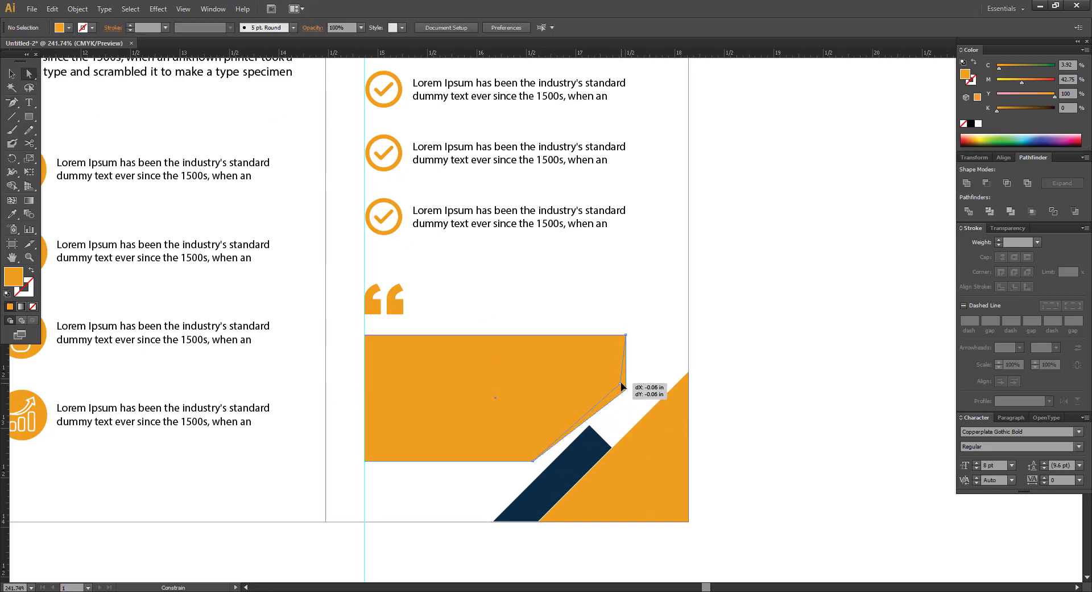
mouse_move(622, 386)
left_mouse_down()
mouse_move(654, 373)
mouse_move(616, 378)
left_mouse_up()
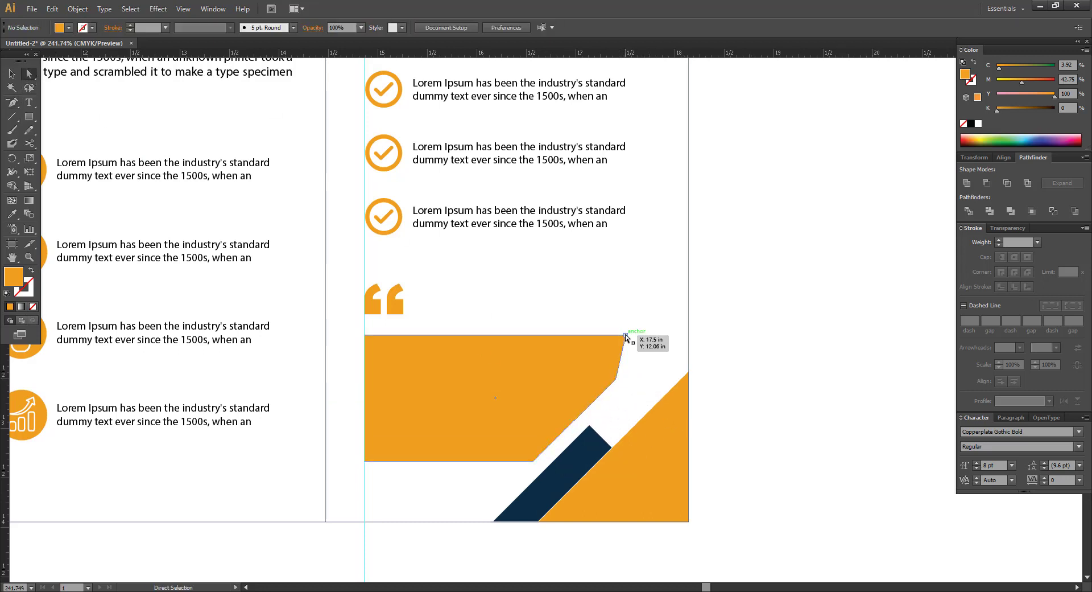
left_click_drag(625, 335, 644, 296)
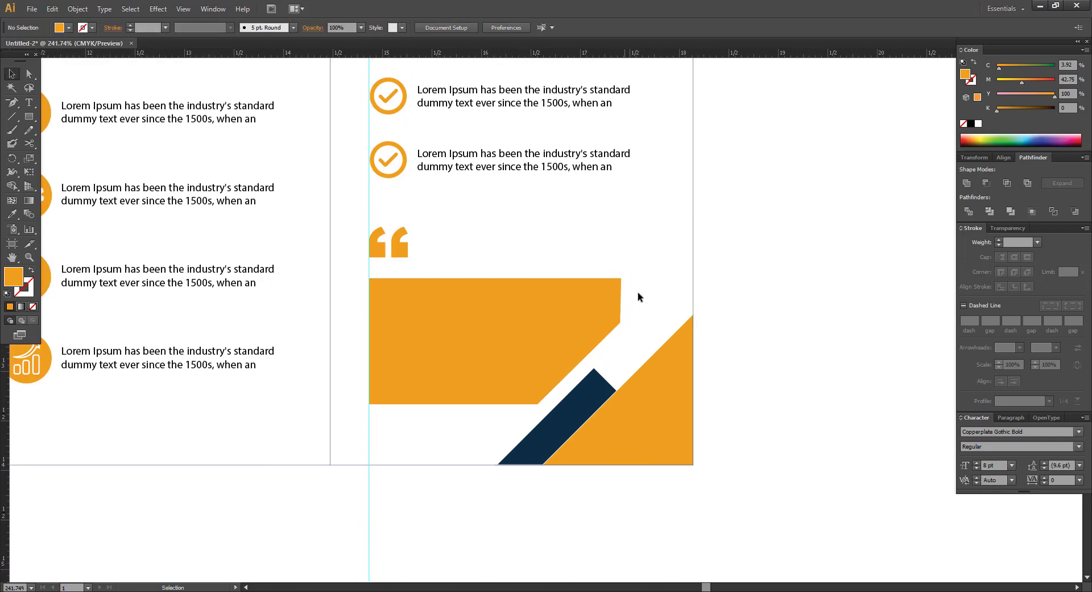
- Swap the fill and stroke of the clipped rectangle so it becomes an orange outline
left_click(592, 298)
left_click(31, 270)
left_click(558, 240)
left_click_drag(472, 154, 419, 173)
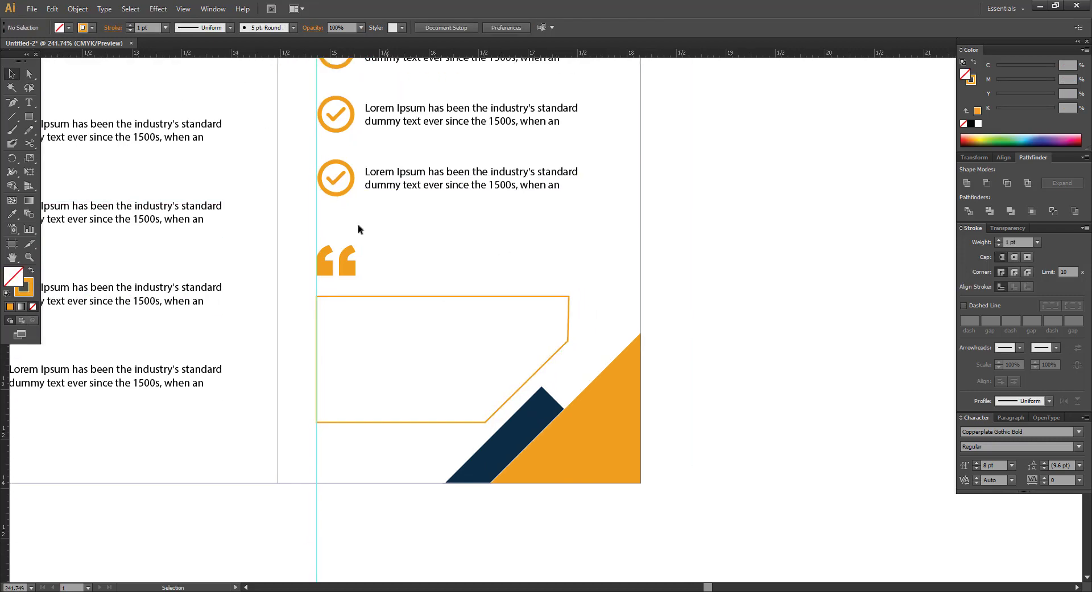
- Turn the outlined shape into an area type frame and fill it with repeated "Lorem Ipsum has been the industry's standard dummy text" placeholder text
key("t")
left_click_drag(28, 102, 76, 123)
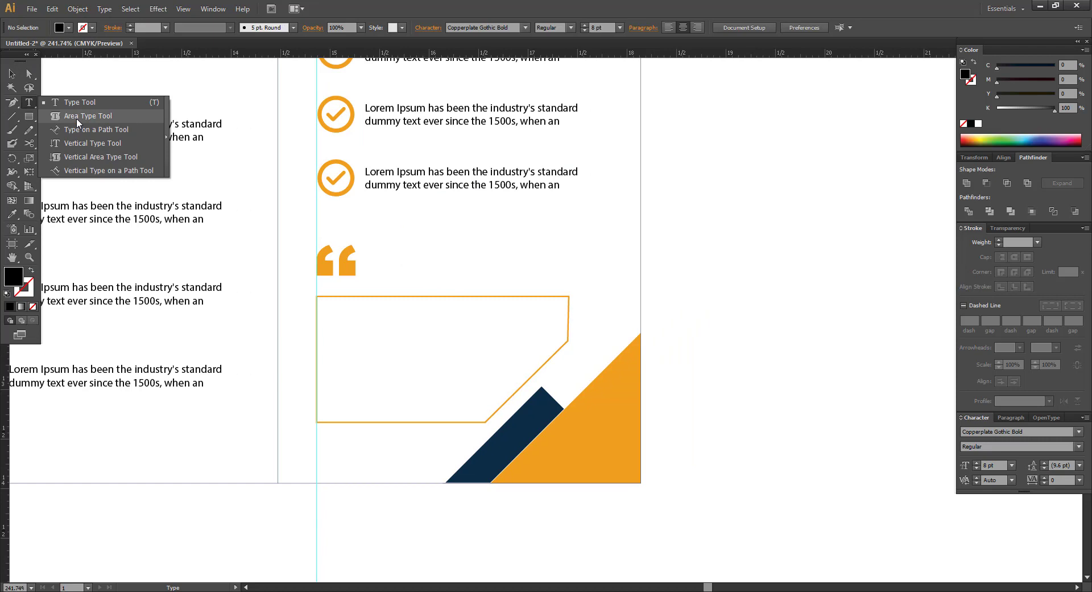
left_click(332, 298)
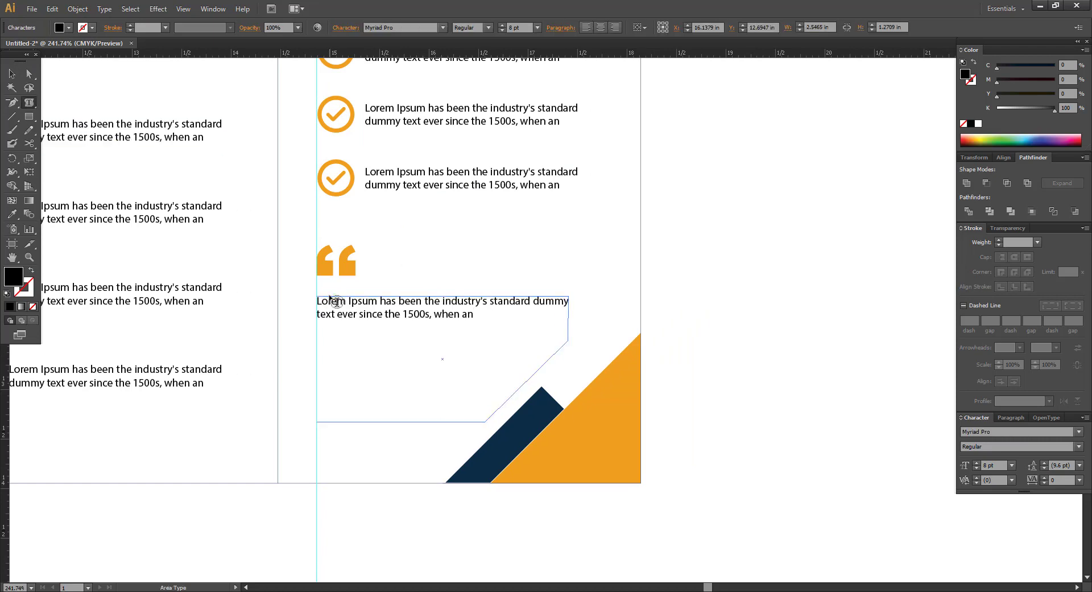
key("ctrl+v")
key("ctrl+v")
key("ctrl+v")
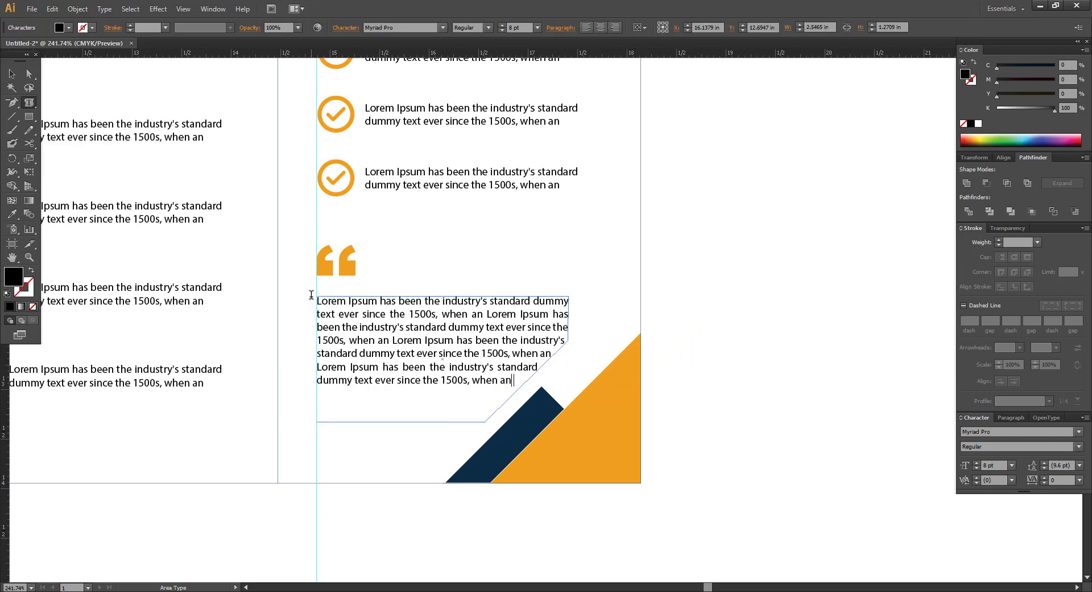
key("ctrl+v")
- Delete the words "standard dummy text" from the last sentence so the text fits inside the clipped frame
double_click(447, 404)
key("BackSpace")
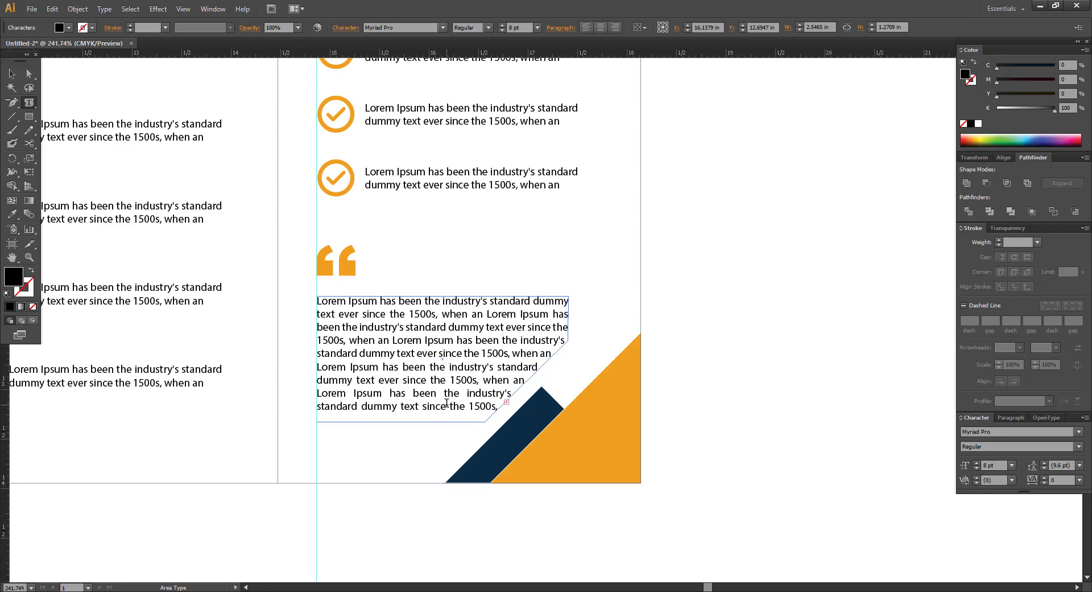
key("BackSpace")
key("BackSpace")
key("BackSpace")
key("BackSpace")
key("BackSpace")
key("BackSpace")
key("BackSpace")
key("BackSpace")
key("BackSpace")
key("BackSpace")
key("BackSpace")
key("BackSpace")
key("BackSpace")
key("BackSpace")
key("BackSpace")
key("BackSpace")
key("BackSpace")
key("BackSpace")
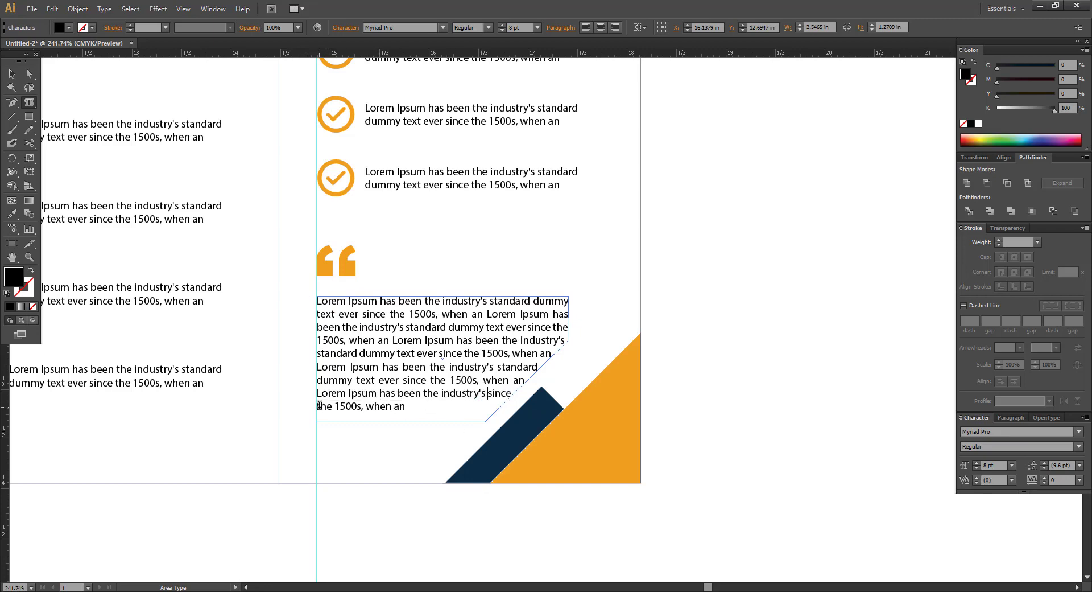
left_click(13, 72)
left_click(636, 281)
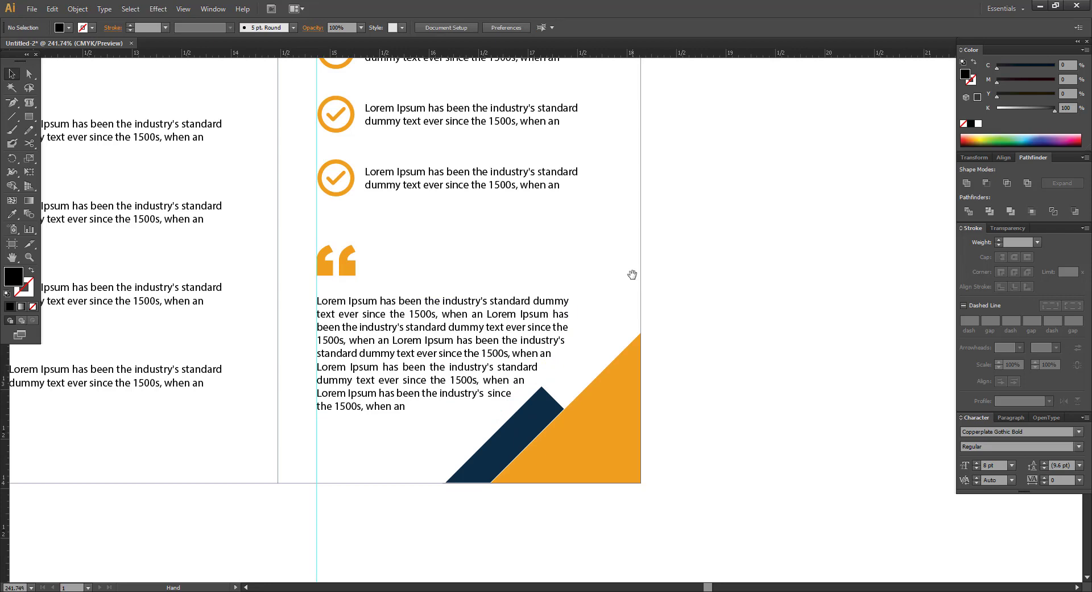
- Extend the upper-right anchors of the quote text frame outward so its lines run wider towards the panel edge
left_click_drag(633, 275, 619, 307)
left_click(555, 335)
left_click_drag(561, 338, 619, 296)
left_click(28, 73)
left_click(578, 302)
left_click(610, 367)
key("ctrl+minus")
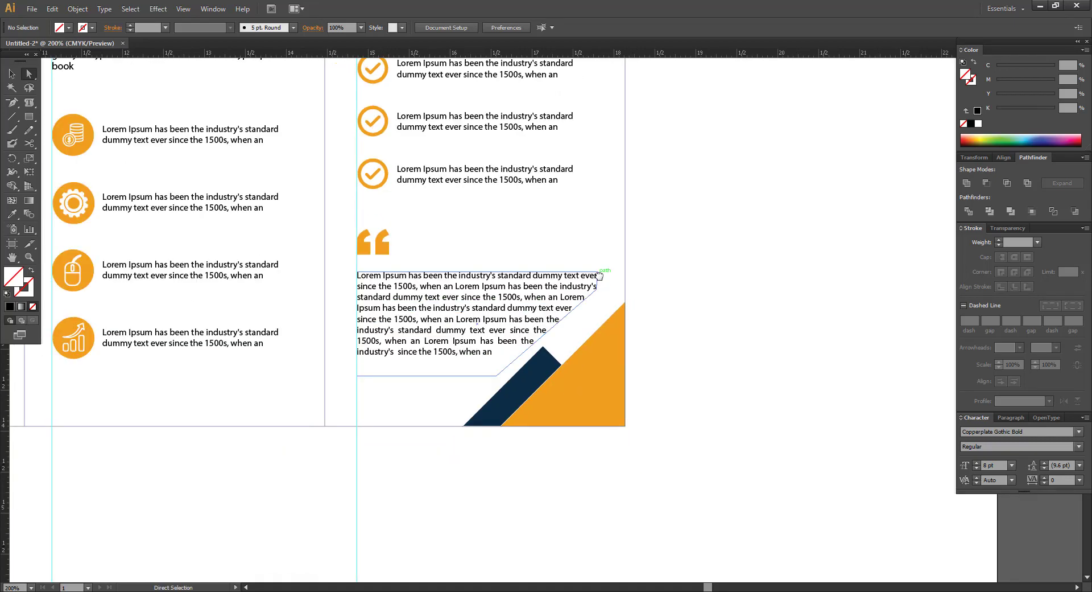
- Move the quotation mark down slightly so it sits closer to the quote paragraph
key("c")
key("v")
left_click_drag(407, 216, 341, 231)
key("i")
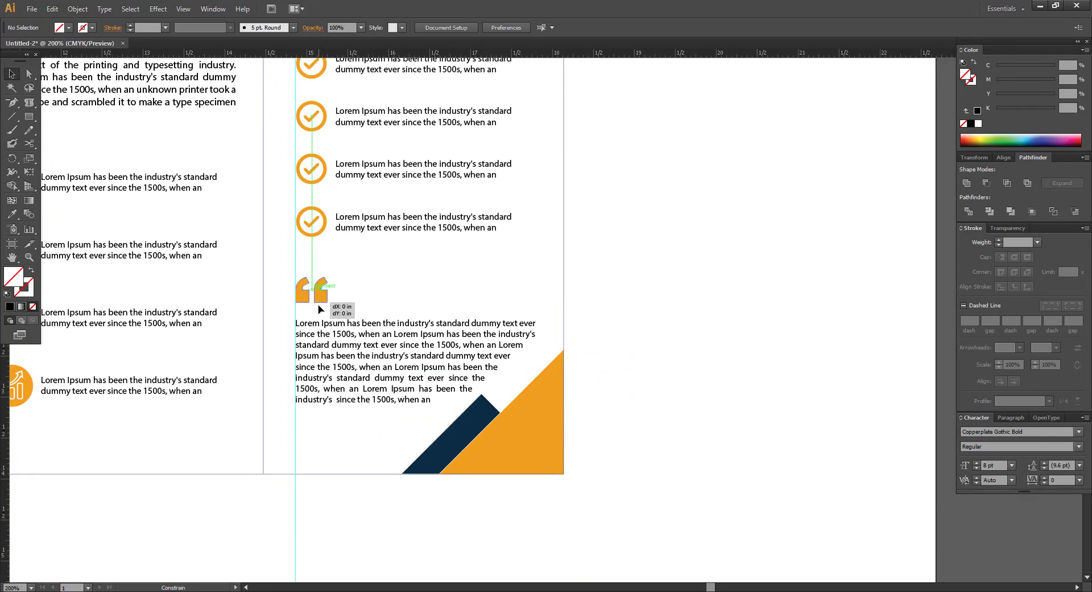
left_click(312, 285)
- Spread the check-mark rows further apart by lowering the last ones, and distribute all four evenly in the vertical direction
left_click_drag(364, 137, 407, 296)
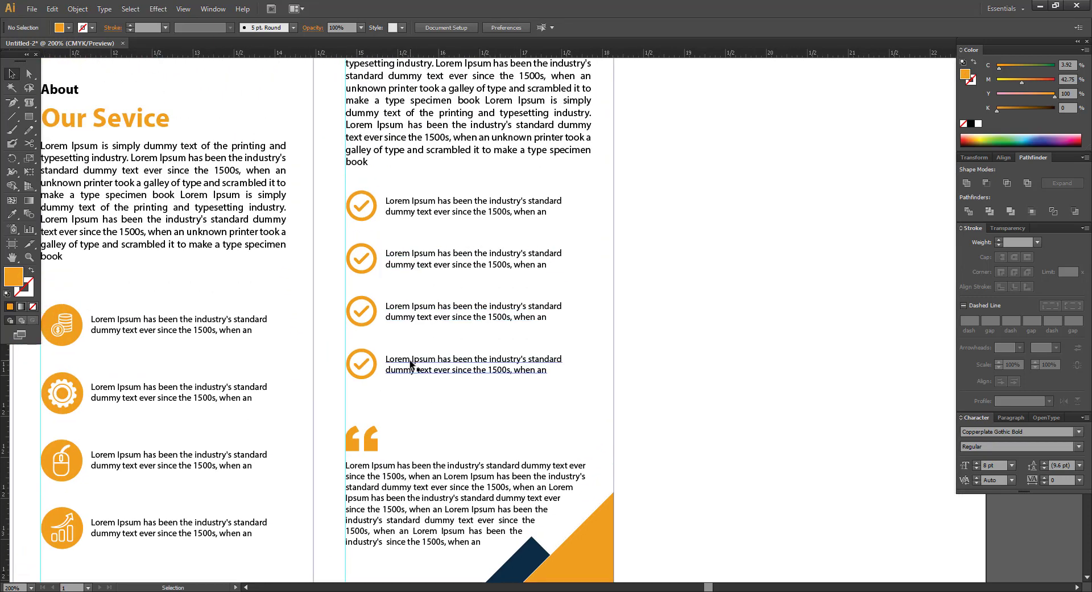
left_click_drag(412, 367, 413, 379)
left_click_drag(419, 309, 419, 313)
left_click_drag(423, 251, 423, 257)
left_click_drag(419, 175, 557, 187)
key("ctrl+z")
left_click(389, 403)
left_click(486, 27)
left_click(709, 322)
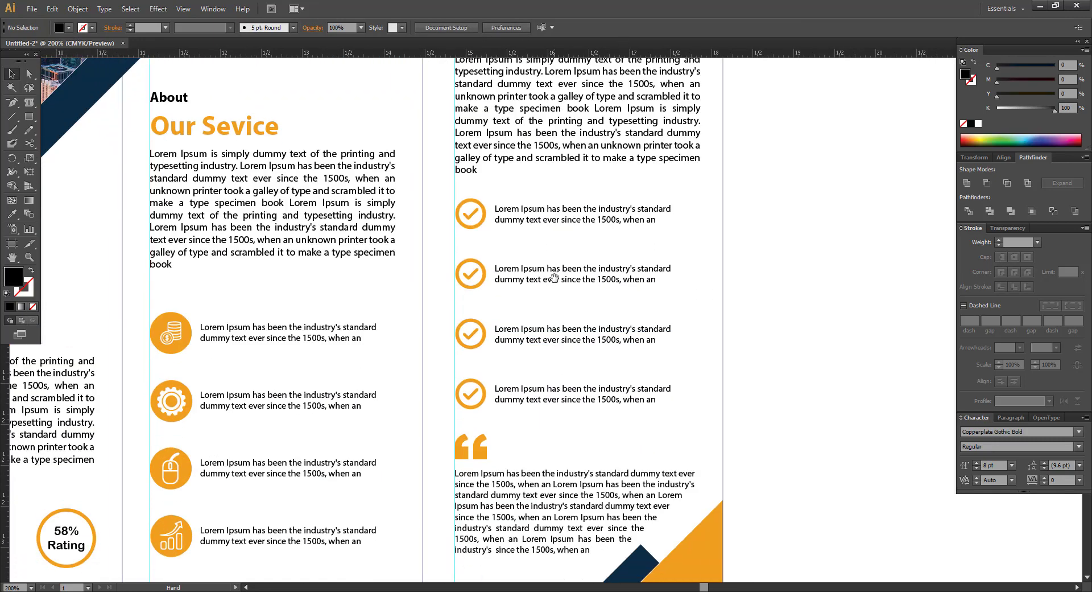
- Recolour the second row's check mark and its ring outline with the navy sampled from the corner stripe, leaving the ring unfilled
left_click_drag(27, 72, 63, 88)
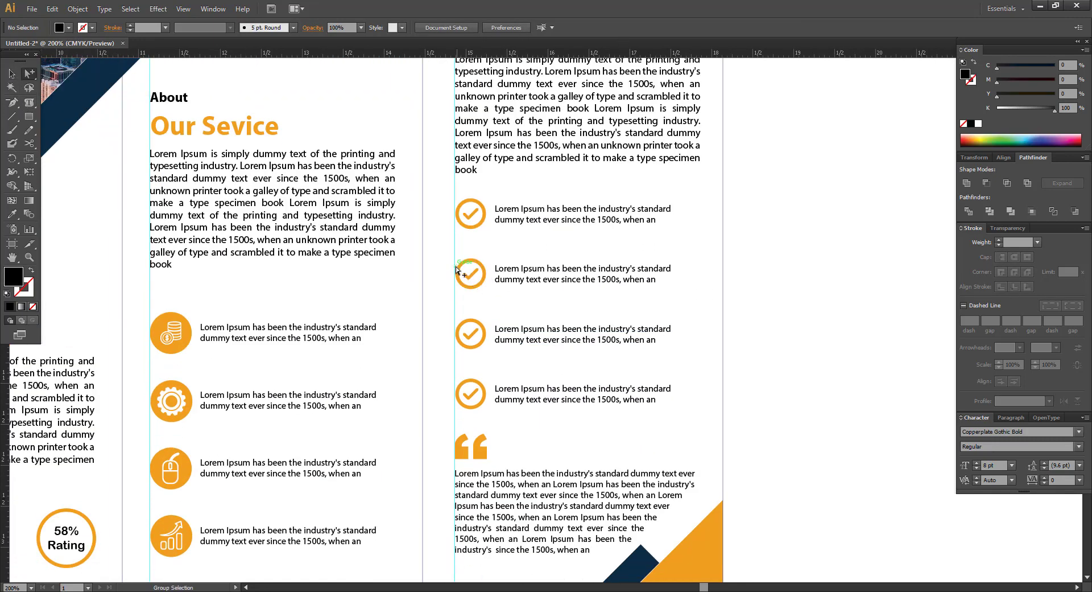
left_click_drag(472, 286, 472, 286)
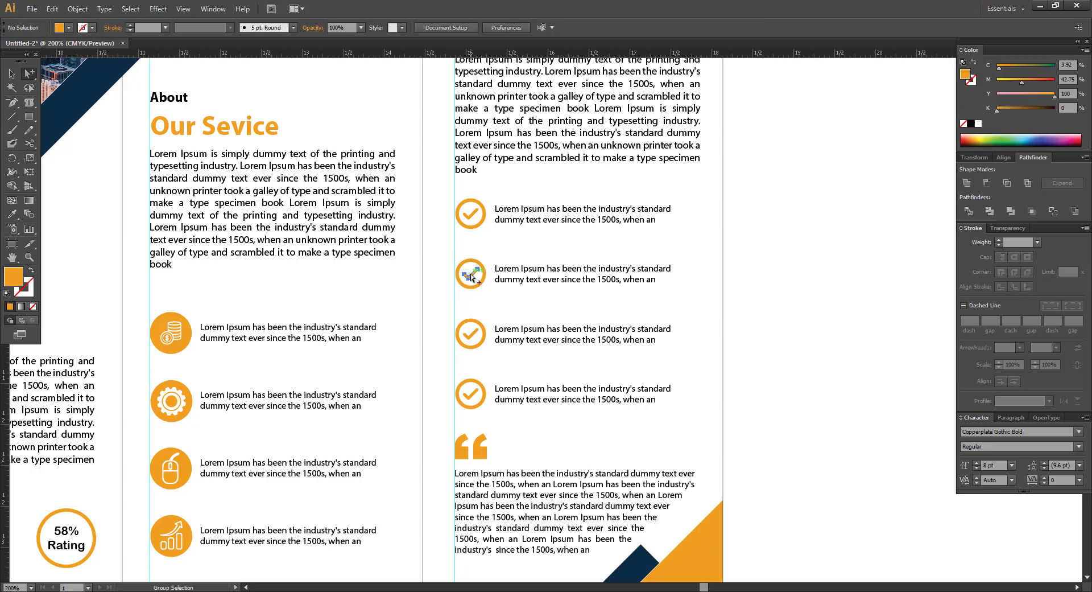
key("i")
left_click(637, 560)
left_click(29, 74)
left_click(426, 232)
left_click(476, 263)
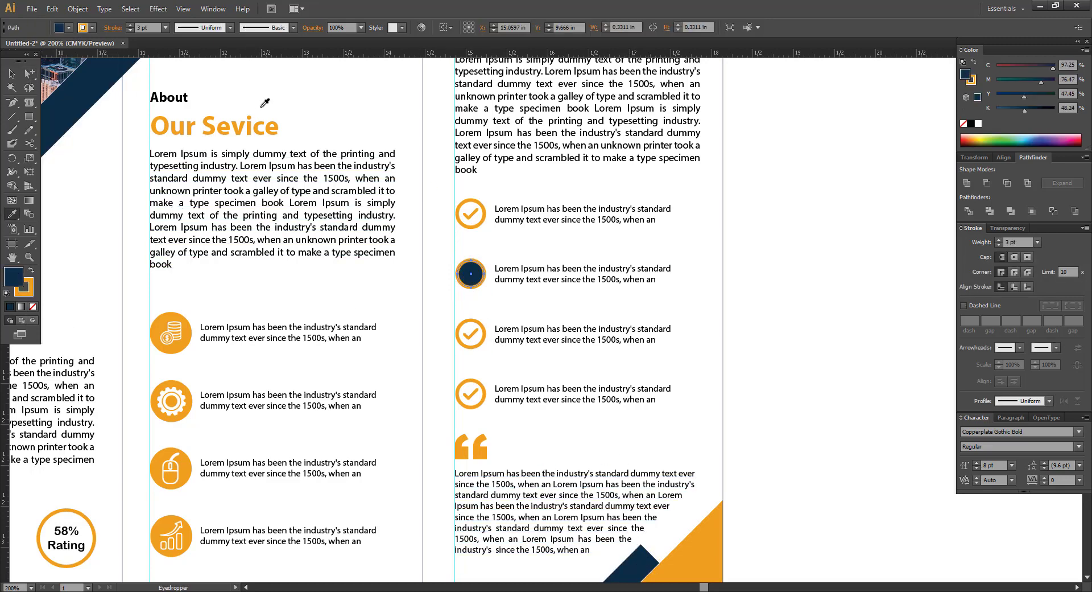
key("i")
left_click(28, 290)
left_click(634, 563)
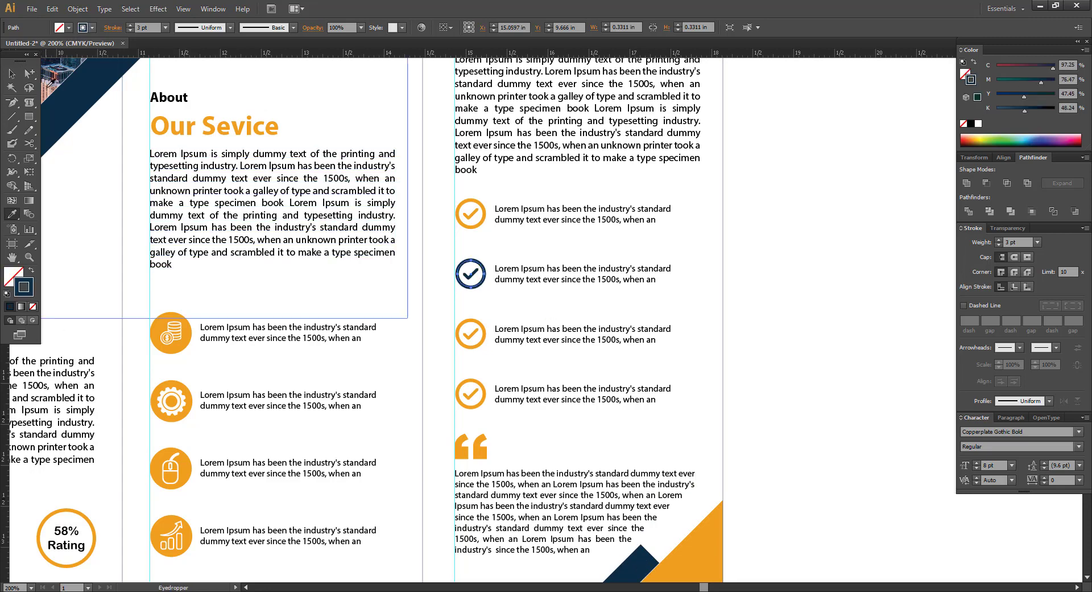
- Recolour the fourth row's check mark and ring navy by sampling the second row's icon
left_click(29, 74)
left_click_drag(405, 149, 397, 75)
left_click(466, 314)
key("i")
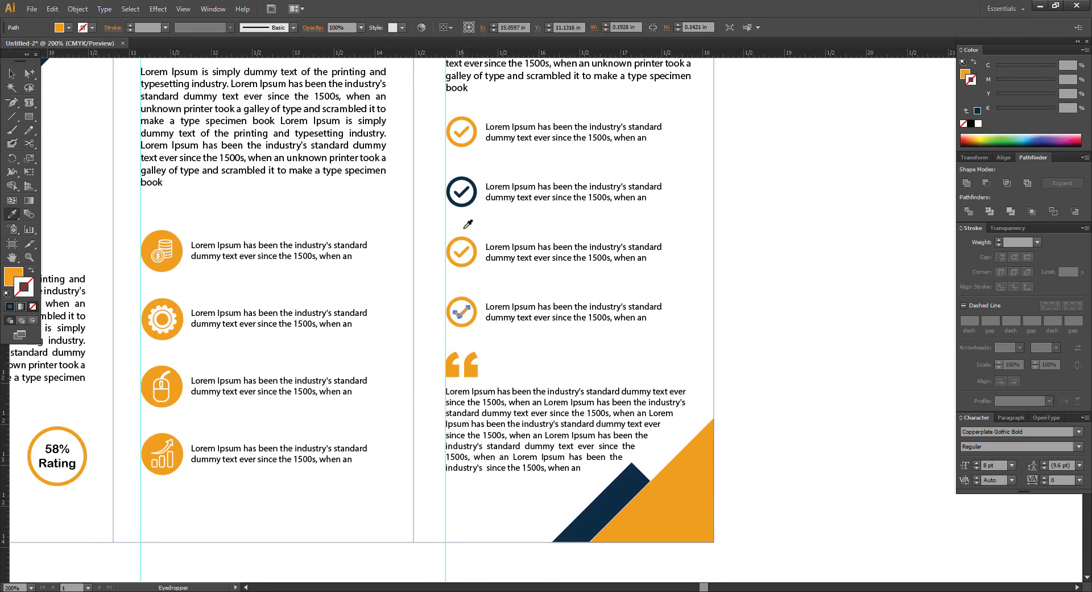
left_click(466, 304)
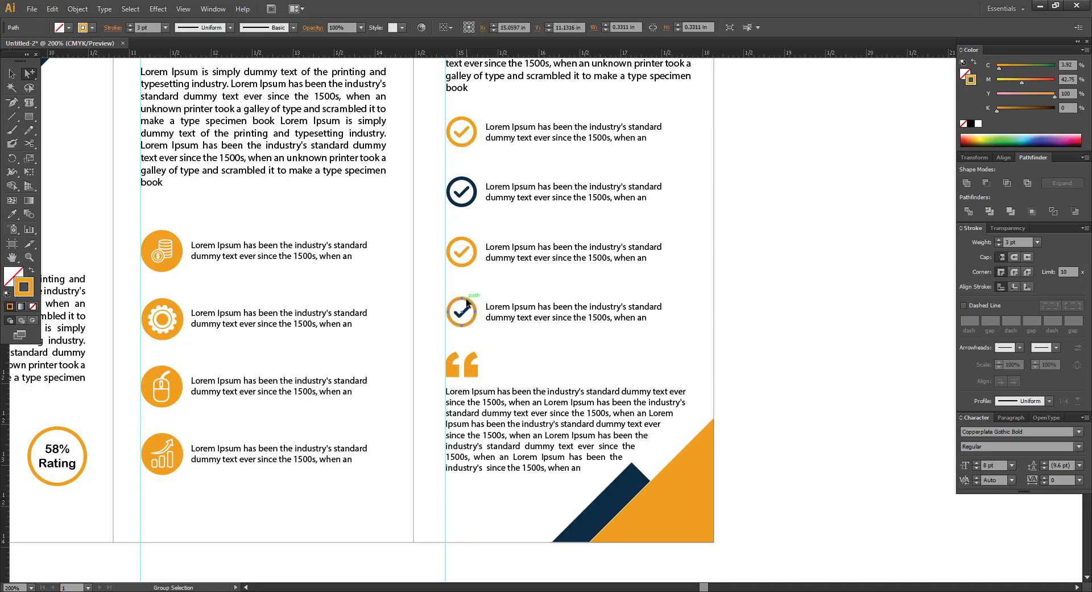
left_click(472, 180)
key("a")
left_click(854, 299)
key("ctrl+minus")
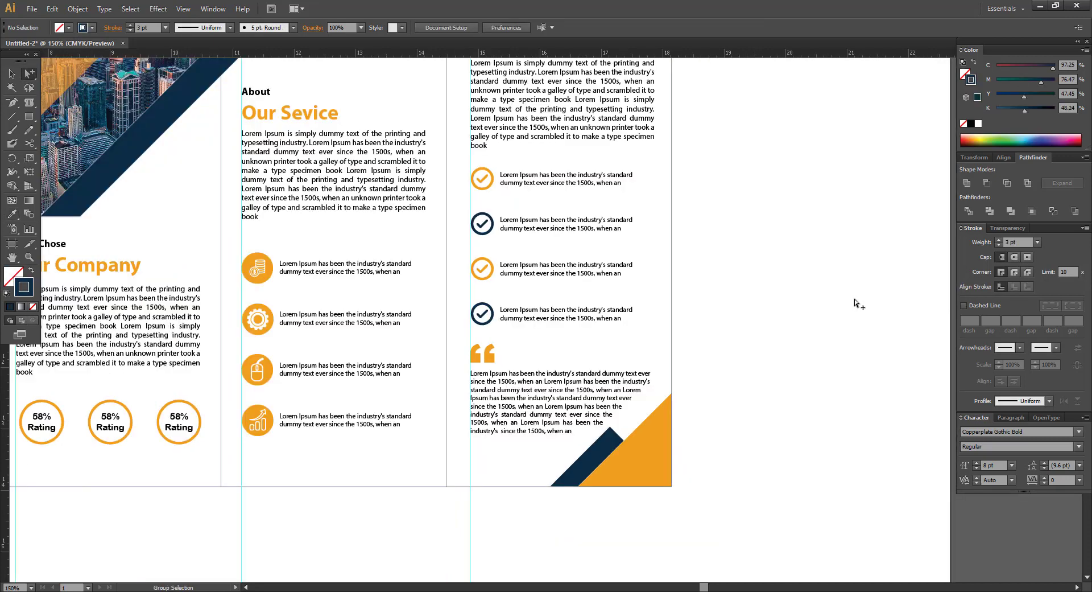
- Try to recolour the word "About" above the "Our Sevice" heading with the navy of the corner stripe
left_click_drag(215, 204, 430, 317)
left_click_drag(408, 243, 396, 230)
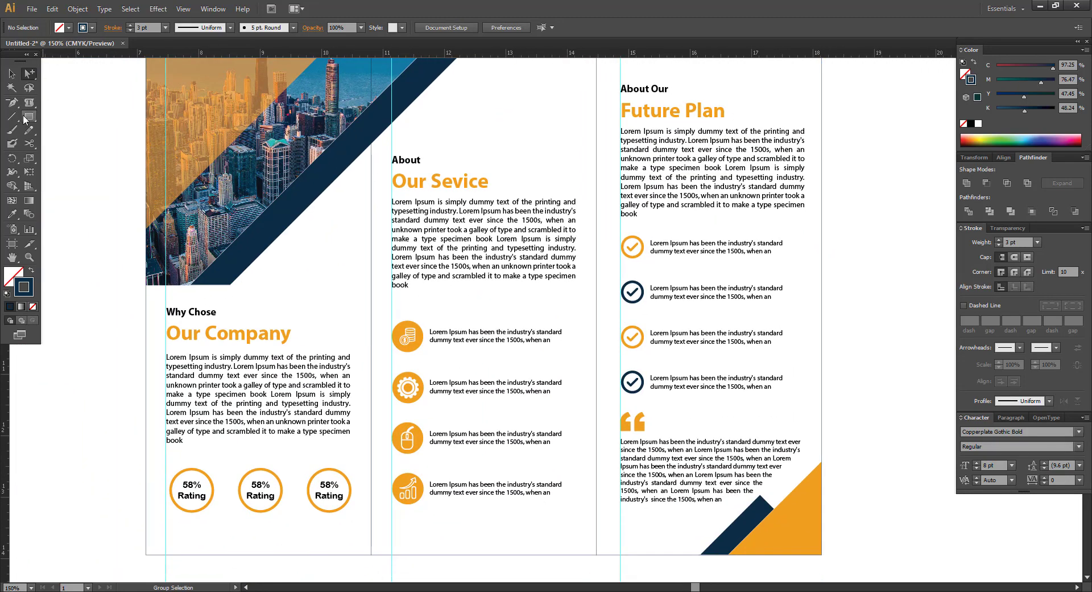
key("t")
double_click(406, 160)
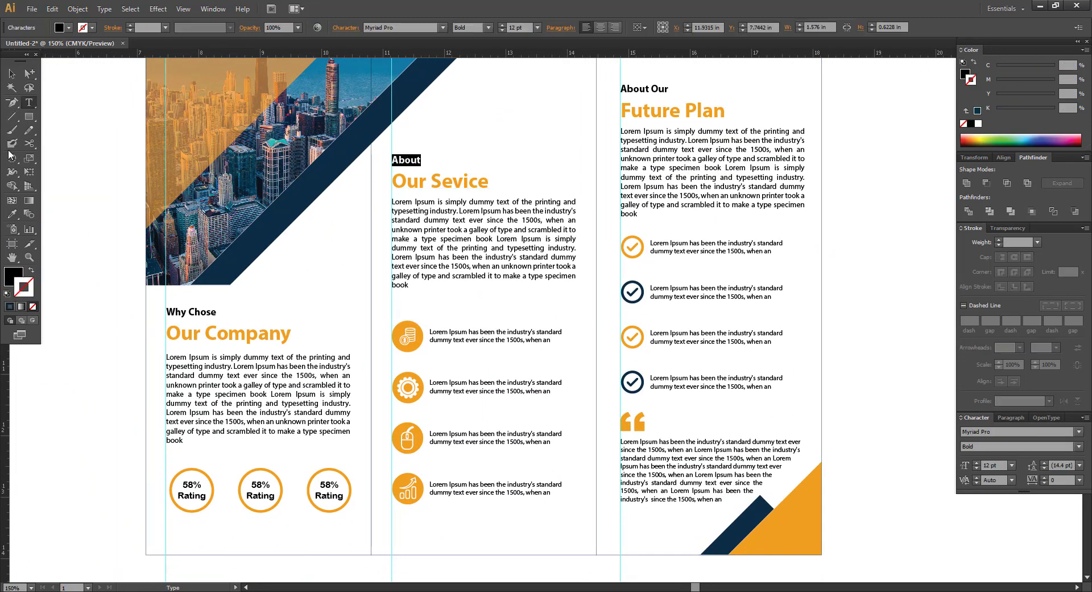
left_click(11, 213)
left_click(760, 518)
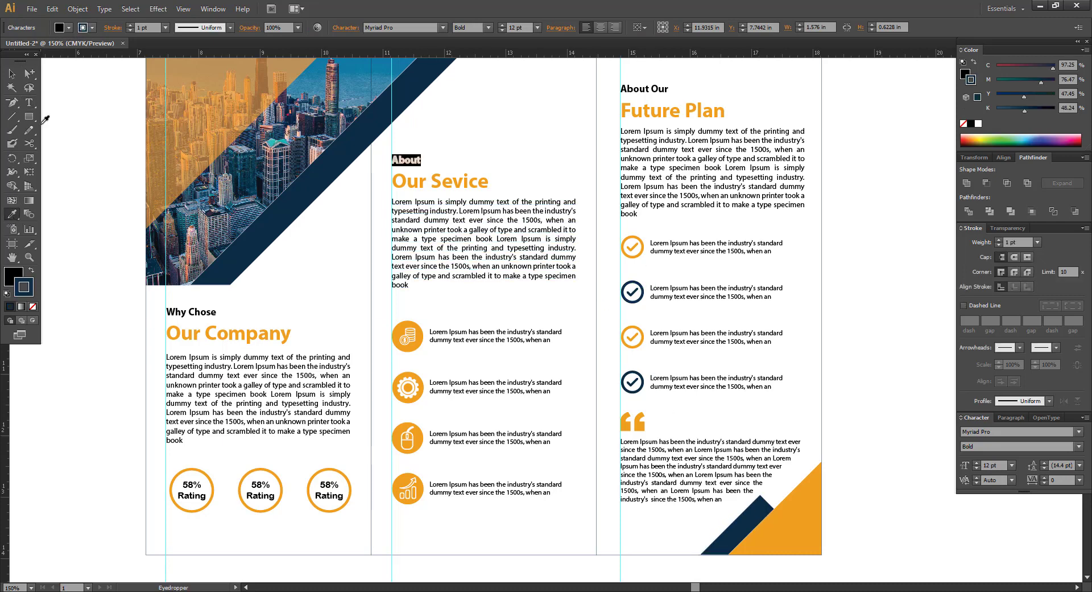
key("ctrl+z")
left_click(11, 73)
left_click(76, 105)
- Unlock the guides and delete all three vertical guides running through the brochure panels
mouse_move(561, 181)
left_mouse_down()
mouse_move(543, 215)
mouse_move(532, 154)
left_mouse_up()
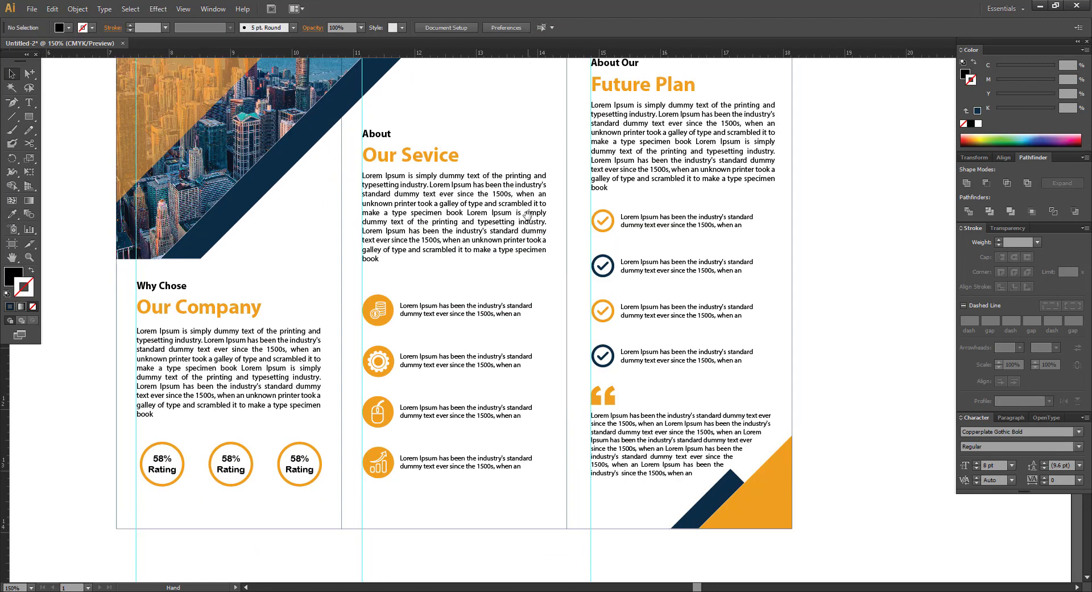
left_click_drag(546, 205, 568, 320)
key("ctrl+minus")
key("ctrl+minus")
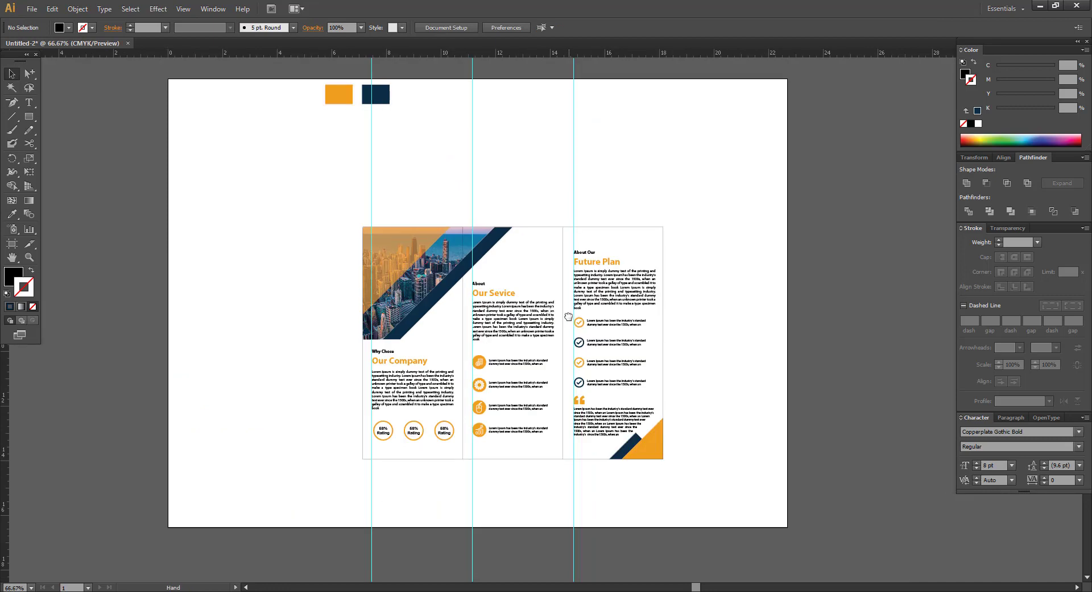
left_click_drag(348, 210, 690, 477)
key("ctrl+minus")
key("ctrl+minus")
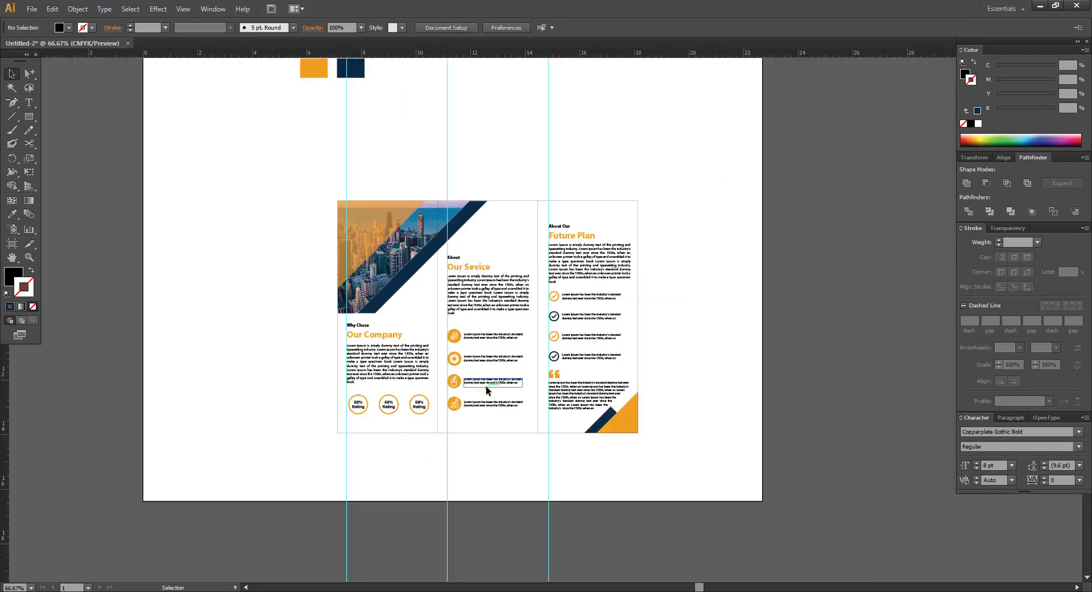
right_click(477, 135)
left_click(521, 237)
left_click_drag(322, 126, 671, 178)
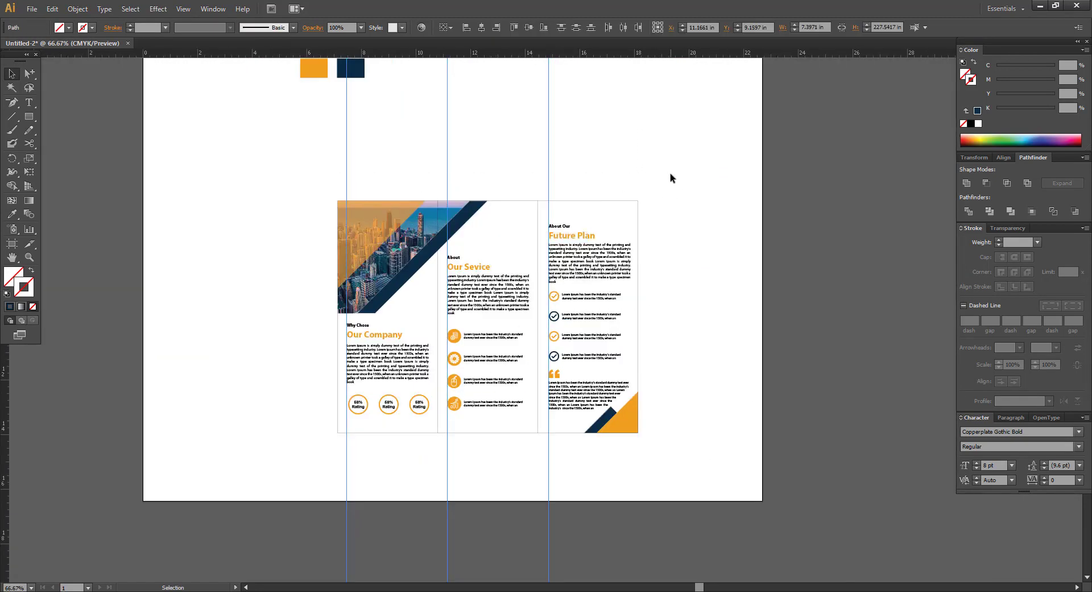
key("Delete")
- Delete the orange and navy sample swatches above the brochure and hide the guides
left_click_drag(457, 114, 471, 171)
left_click_drag(291, 110, 423, 176)
key("Delete")
right_click(422, 176)
left_click(477, 268)
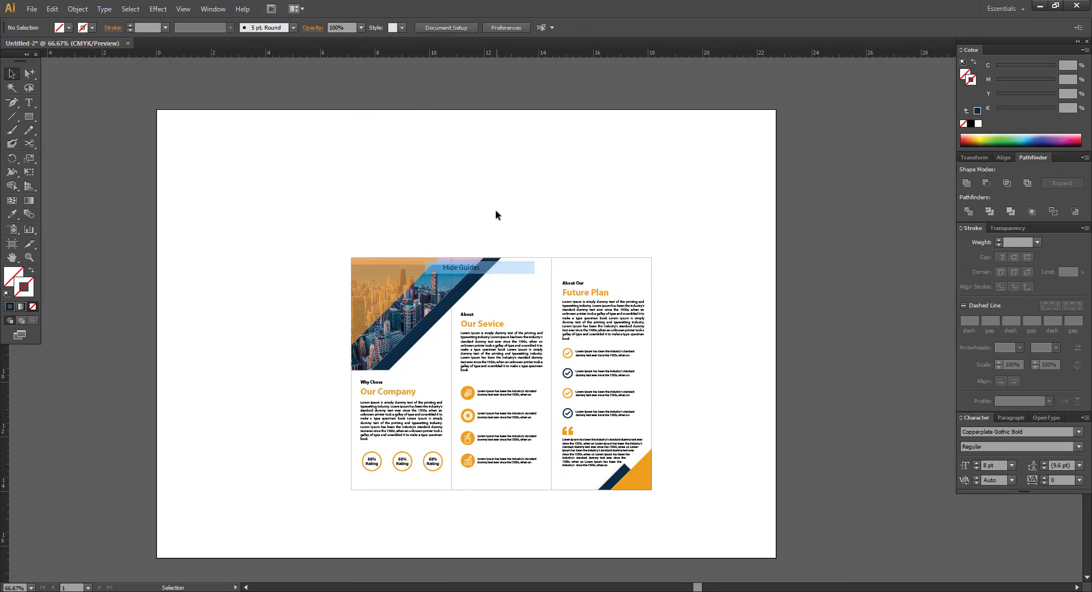
- Try to stretch the caption frame of the first icon row downward while it is grouped with its icon
key("ctrl+space")
left_click_drag(352, 259, 650, 488)
left_click_drag(491, 377, 717, 481)
key("ctrl+space")
left_click_drag(490, 217, 515, 234)
left_click(537, 217)
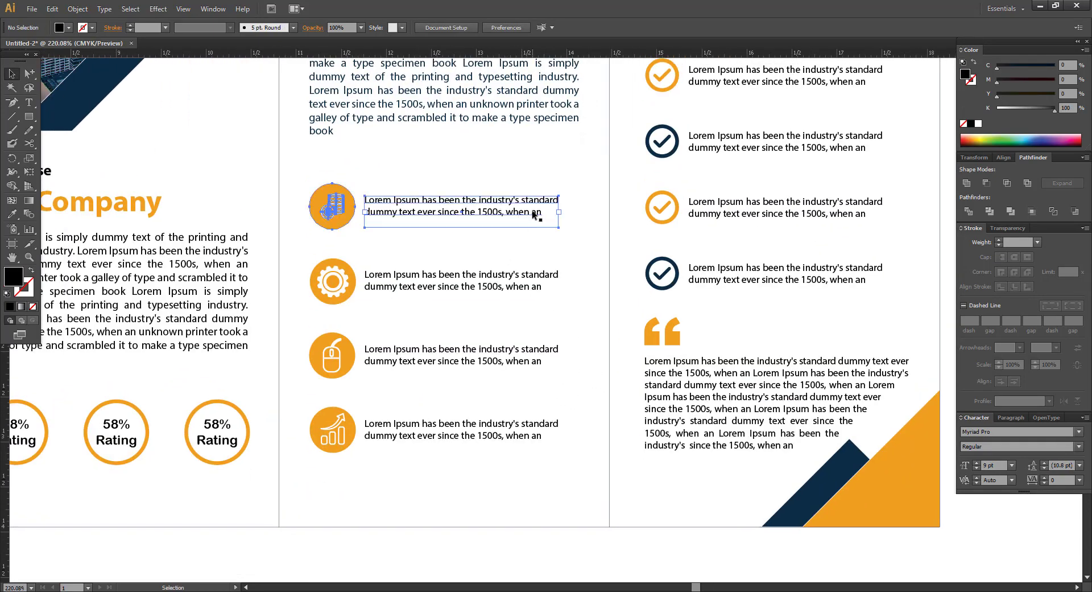
left_click_drag(434, 229, 434, 250)
key("ctrl+z")
- Lengthen only the text frame of the coin icon's caption and append a copy of its own text
key("a")
left_click(454, 229, "alt")
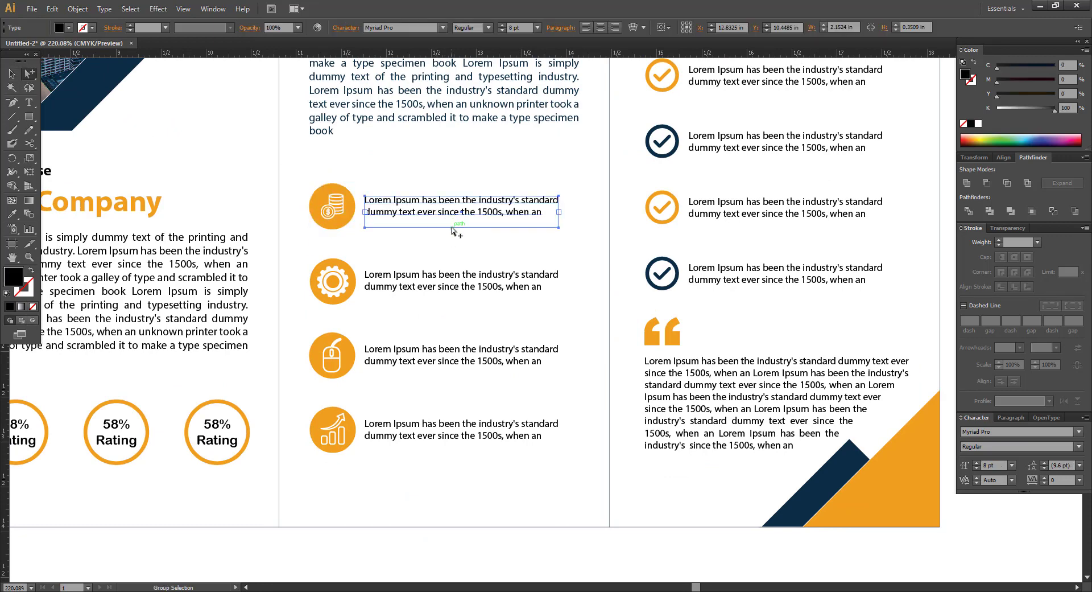
double_click(542, 217)
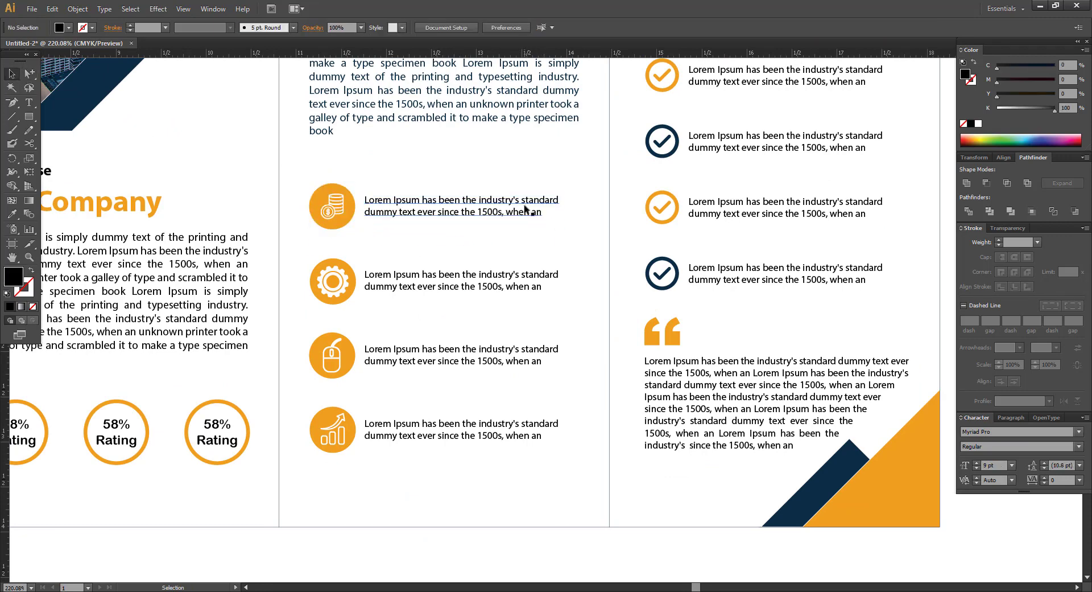
key("ctrl+a")
key("ctrl+c")
left_click(546, 215)
key("ctrl+v")
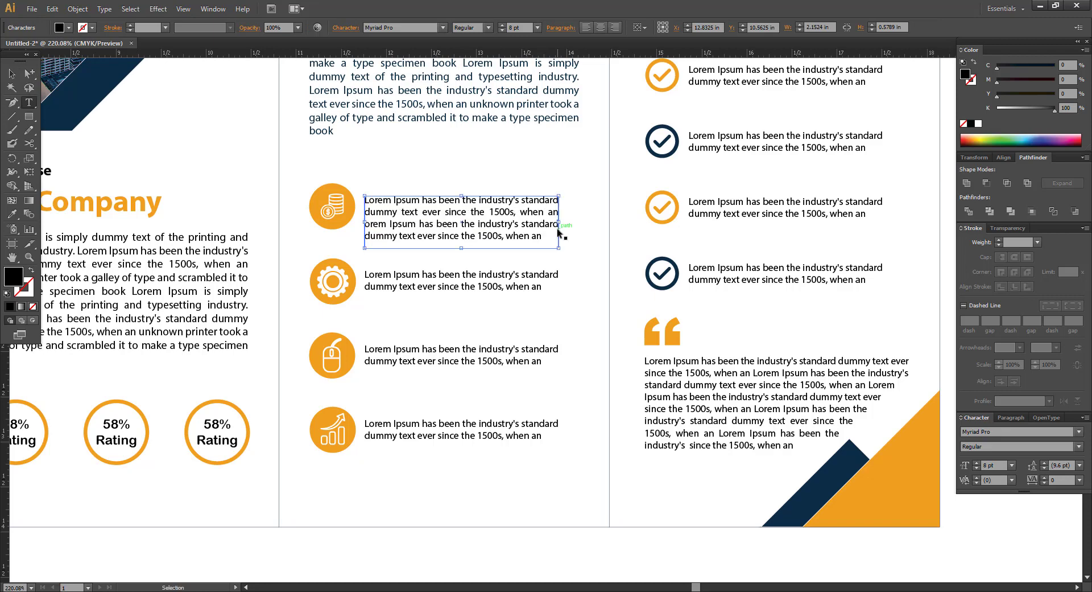
- Remove the fourth line of the coin icon's caption and end the third line with a full stop after "standard"
left_click_drag(550, 236, 365, 234)
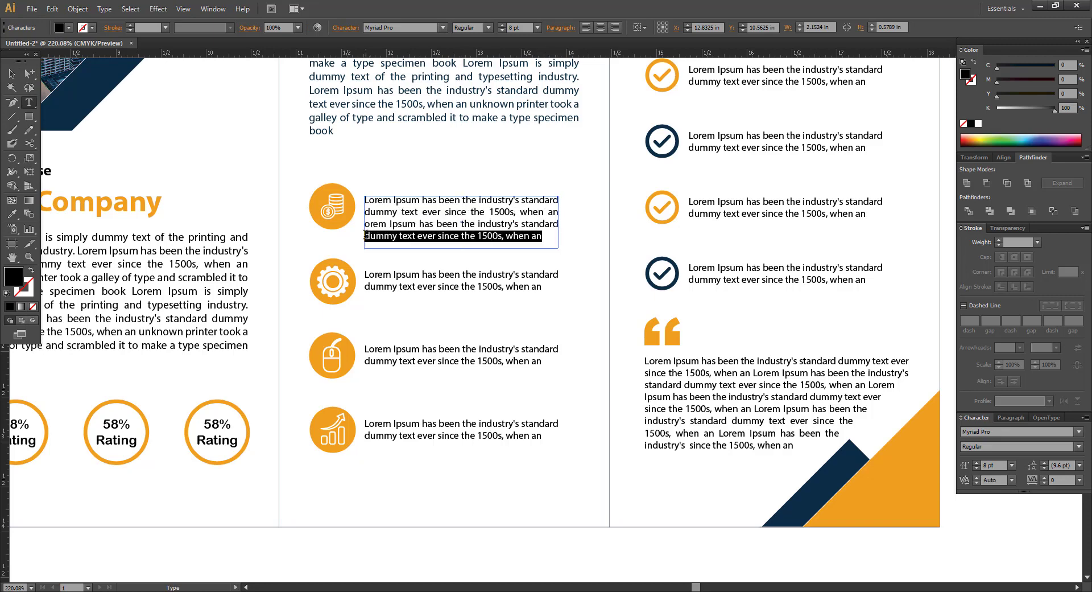
key("BackSpace")
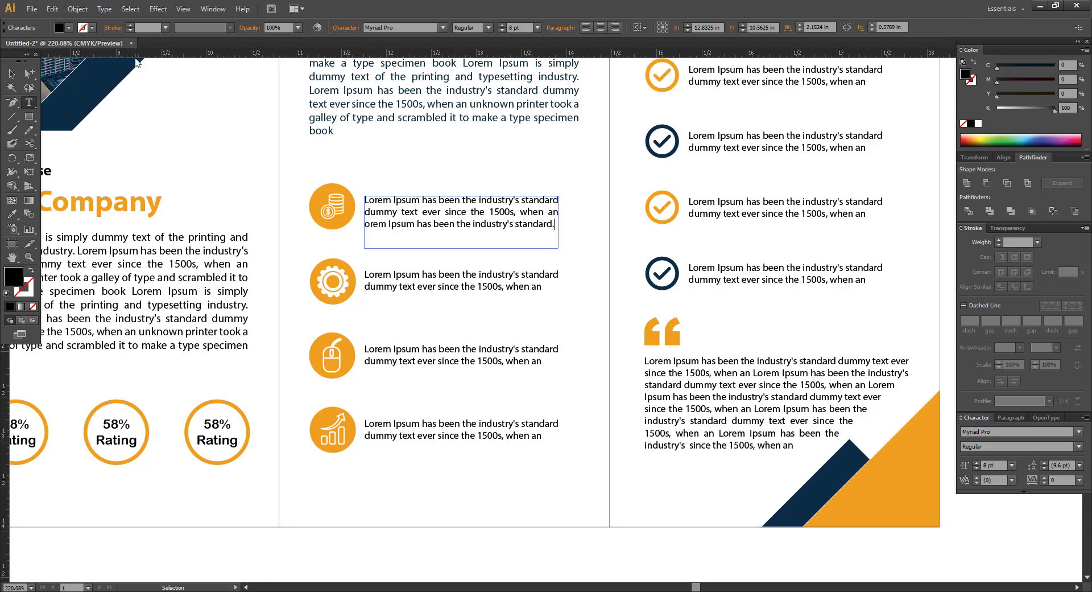
key("Escape")
left_click(453, 249)
- Ungroup the coin icon row and shorten its caption frame to fit the three lines of text
left_click(30, 74)
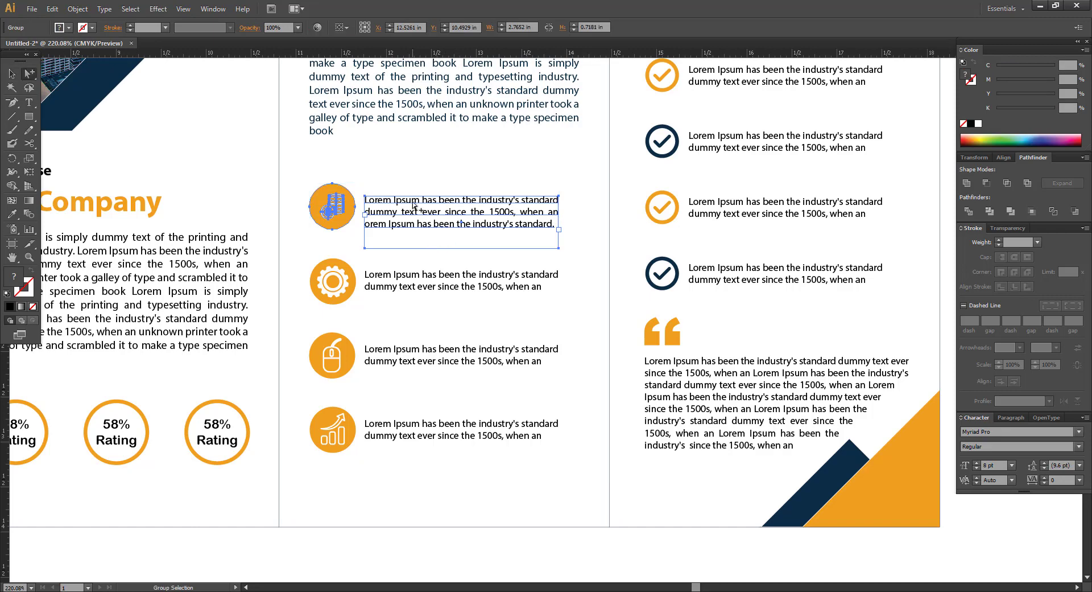
right_click(412, 202)
left_click(435, 268)
left_click(432, 205)
left_click_drag(461, 248, 450, 191)
- Move the coin icon row up slightly and remove the old two-line captions from the other three icon rows
left_click(456, 163)
scroll(398, 183, "down", 1)
left_click_drag(332, 169, 385, 176)
left_click(440, 229)
key("space")
- Try to place a copy of the three-line caption straight below the original, beside the gear icon
left_click_drag(438, 205, 434, 288)
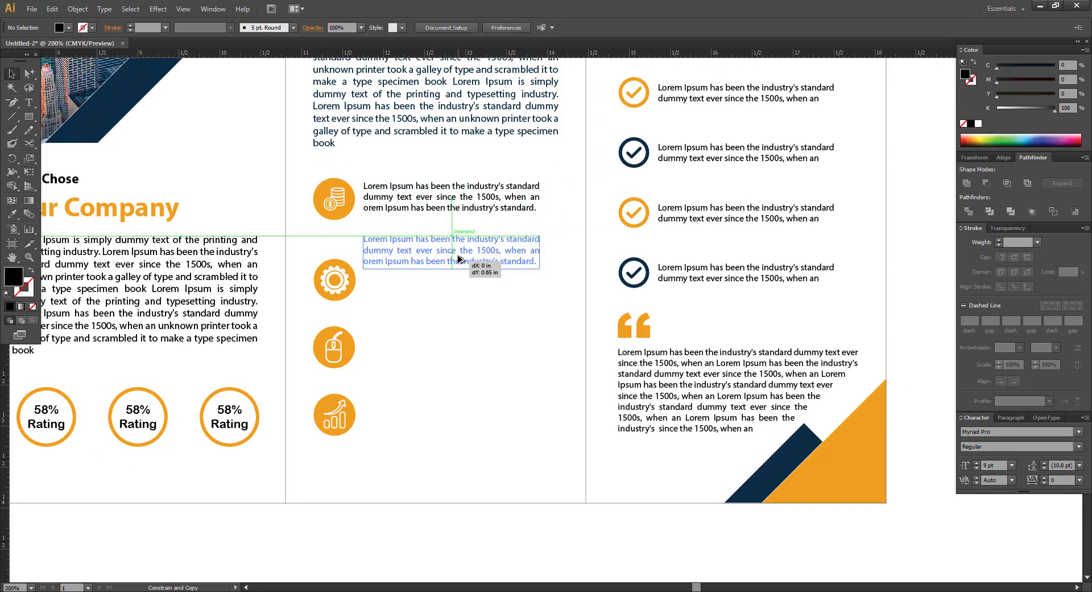
double_click(446, 286)
key("ctrl+z")
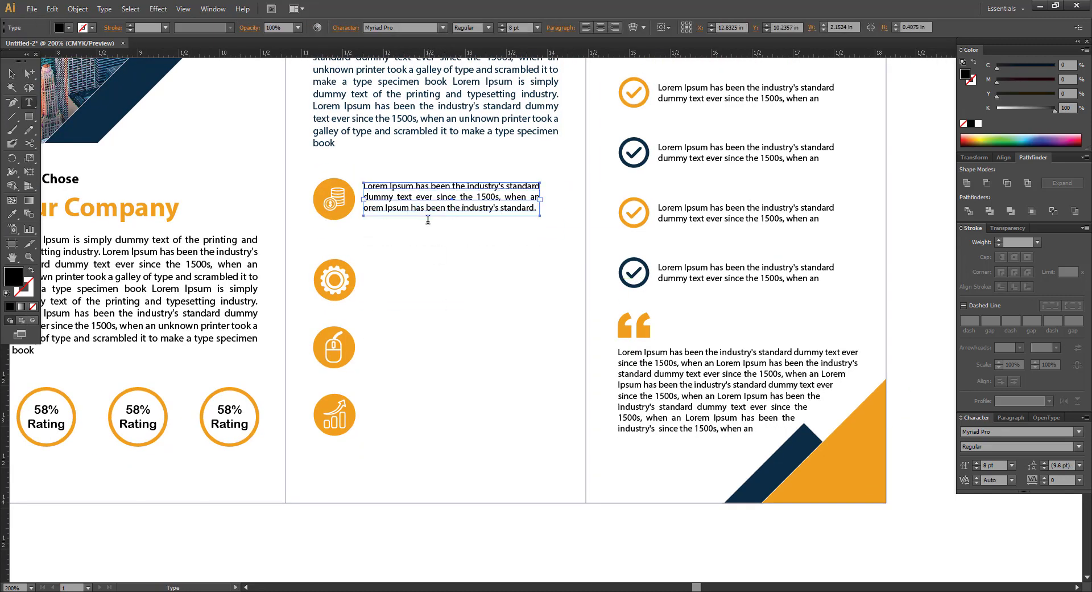
- Duplicate the three-line caption straight down beside the gear, mouse and chart icons
key("v")
left_click_drag(427, 208, 441, 350)
left_click(438, 313)
left_click_drag(435, 345, 446, 419)
left_click(466, 373)
- Examine the overall layout of the three-panel brochure, from the city photo to the corner shapes and quote
key("ctrl+minus")
key("space")
left_click_drag(483, 314, 466, 388)
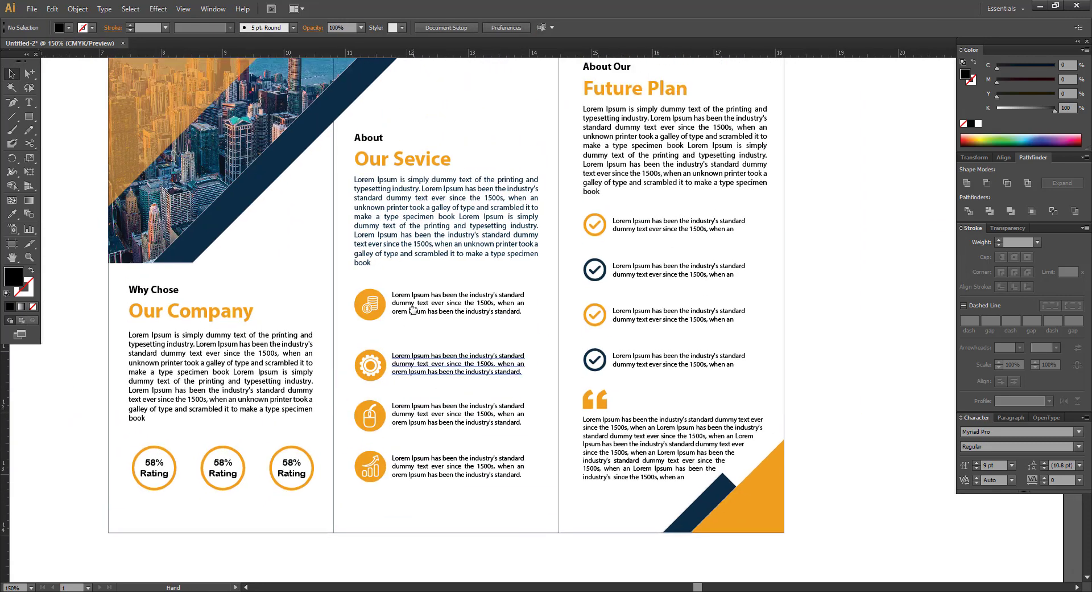
key("ctrl+minus")
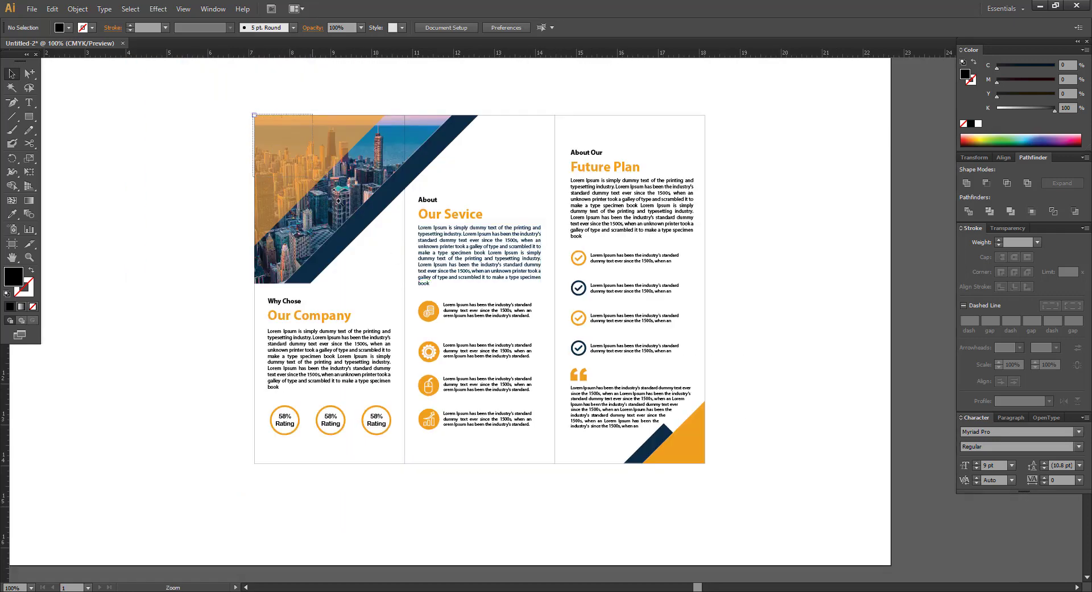
left_click_drag(312, 176, 709, 466)
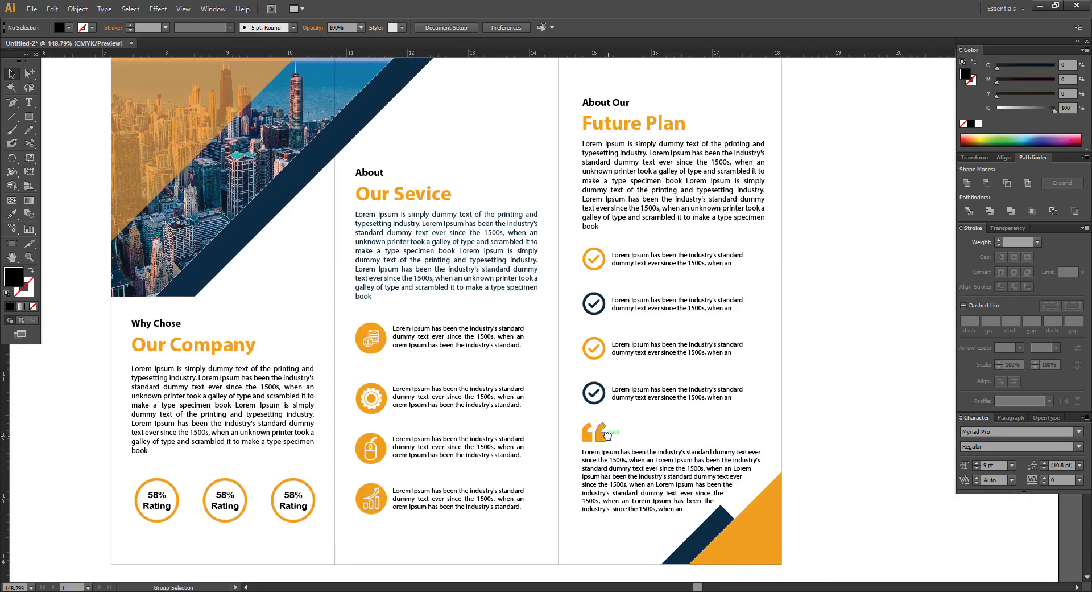
key("ctrl+minus")
left_click_drag(224, 120, 737, 500)
left_click_drag(695, 444, 679, 450)
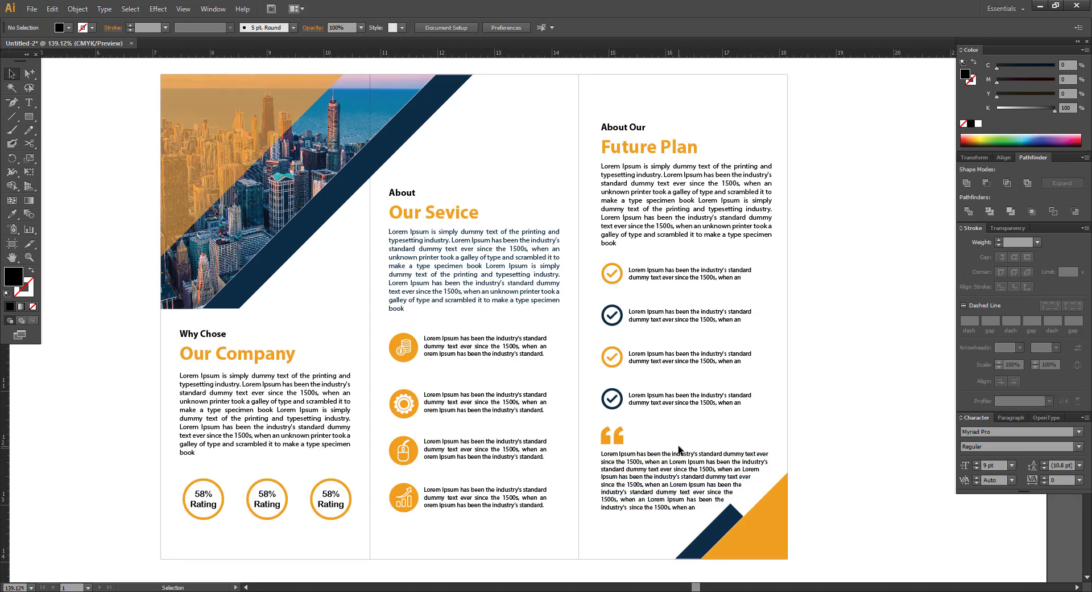